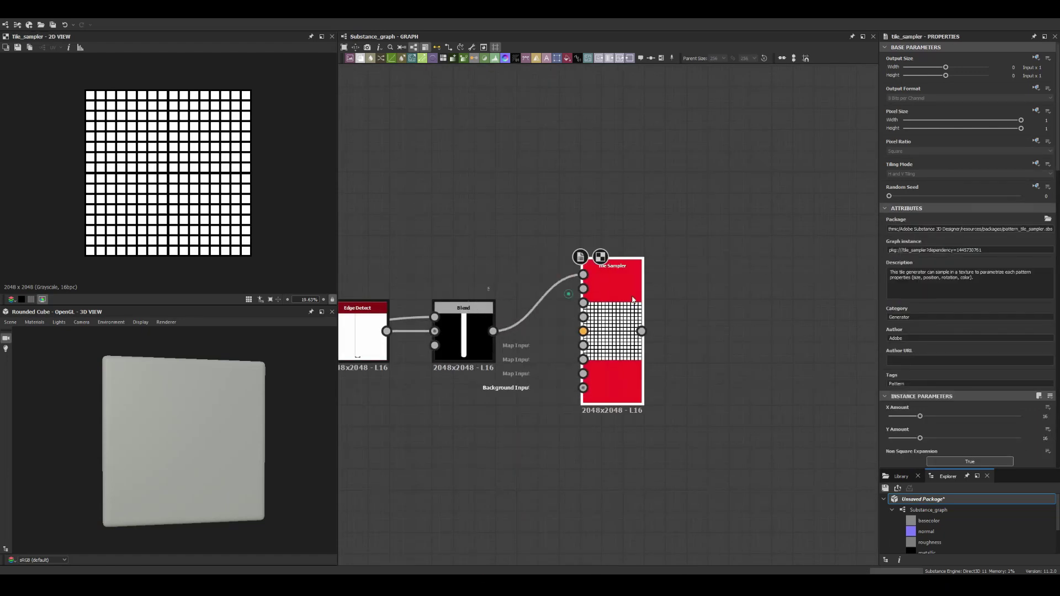
# Step: Set the Tile Sampler Size X to 10 to produce ten wide vertical bars
pyautogui.scroll(-10, 1035, 333)
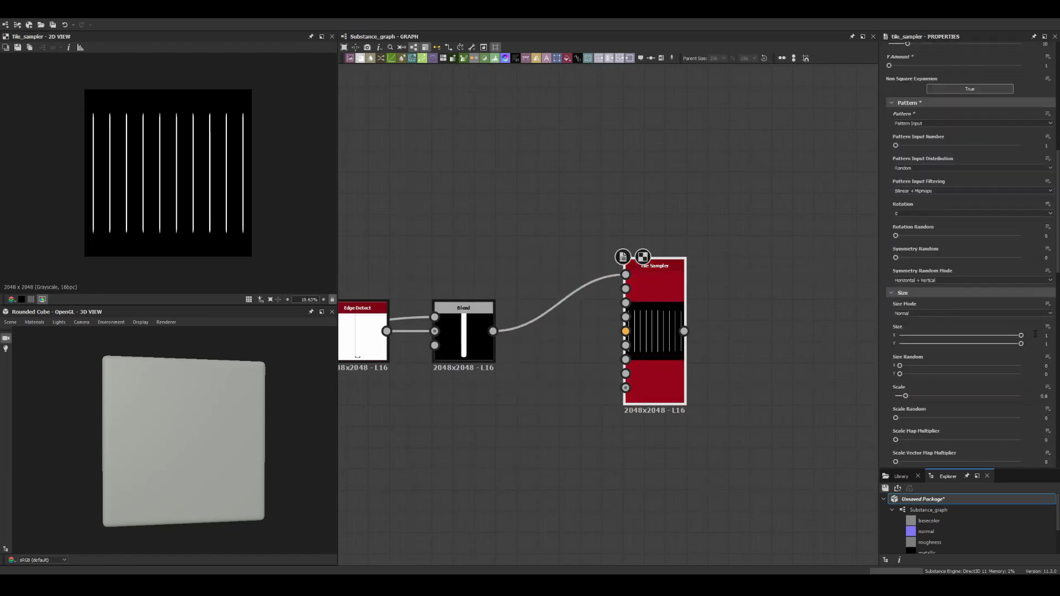
pyautogui.write('0')
pyautogui.press('Return')
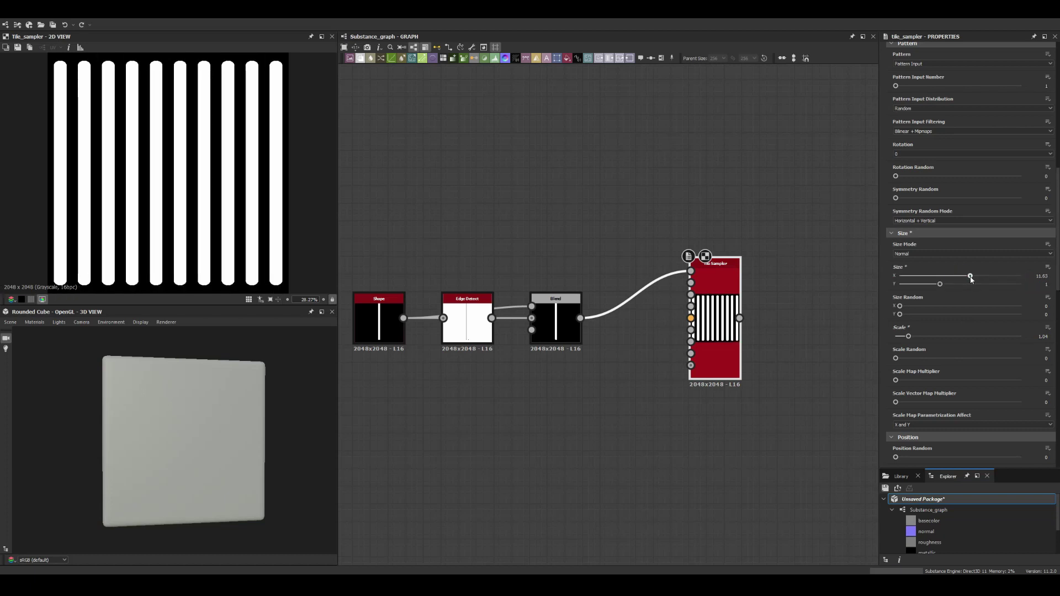
pyautogui.scroll(-1, 602, 248)
pyautogui.press('space')
# Step: Add a Non Uniform Blur Grayscale and an Invert Grayscale after the Tile Sampler
pyautogui.click(627, 292)
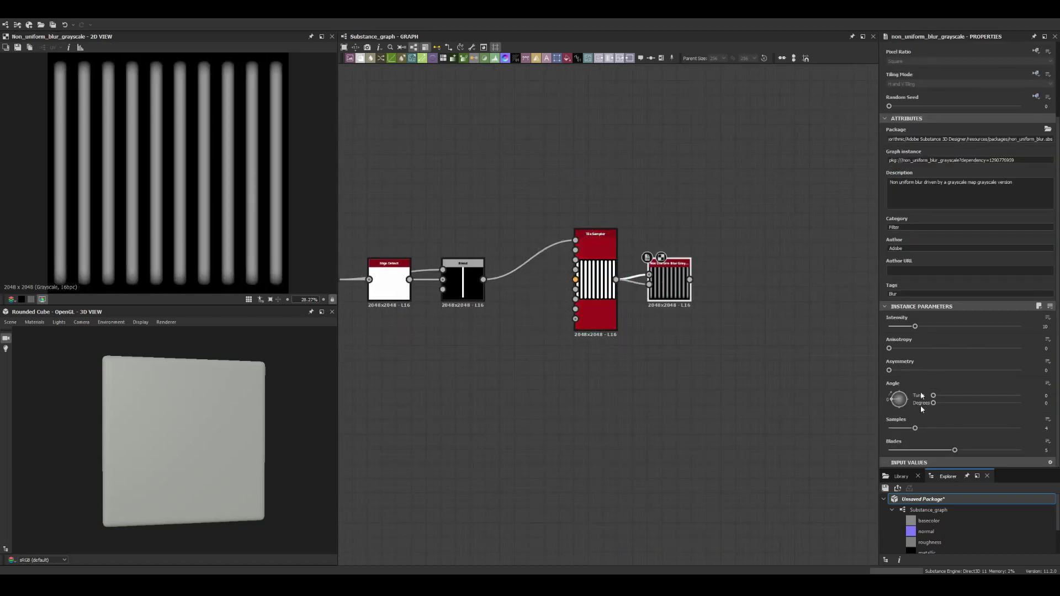
pyautogui.scroll(-2, 689, 299)
pyautogui.press('space')
pyautogui.click(695, 299)
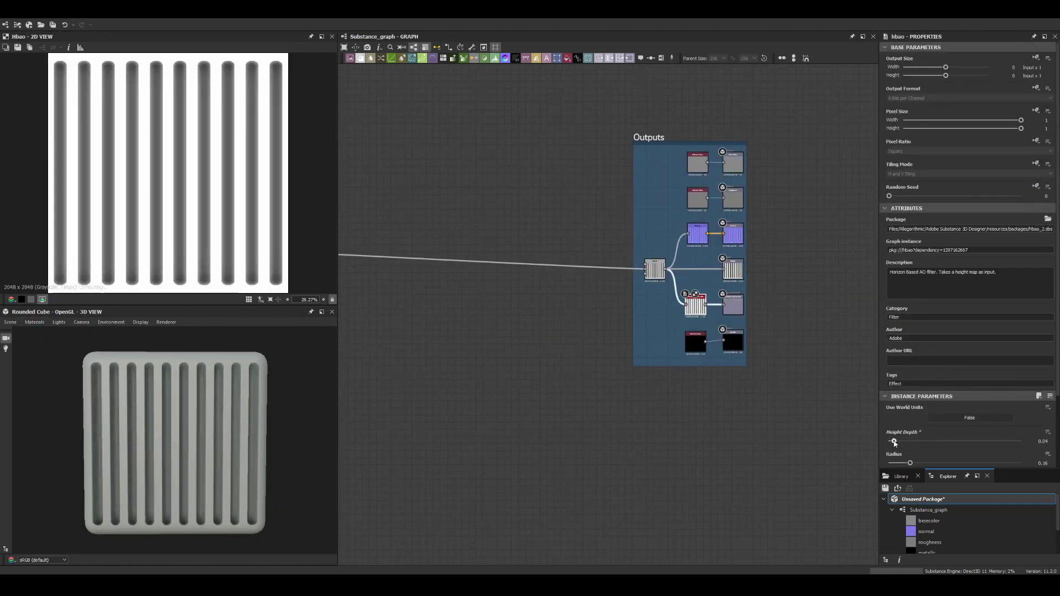
# Step: Inspect the ribbed preview cube, open its material settings, and check the Normal output node
pyautogui.moveTo(165, 420); pyautogui.dragTo(180, 366)
pyautogui.scroll(5, 180, 366)
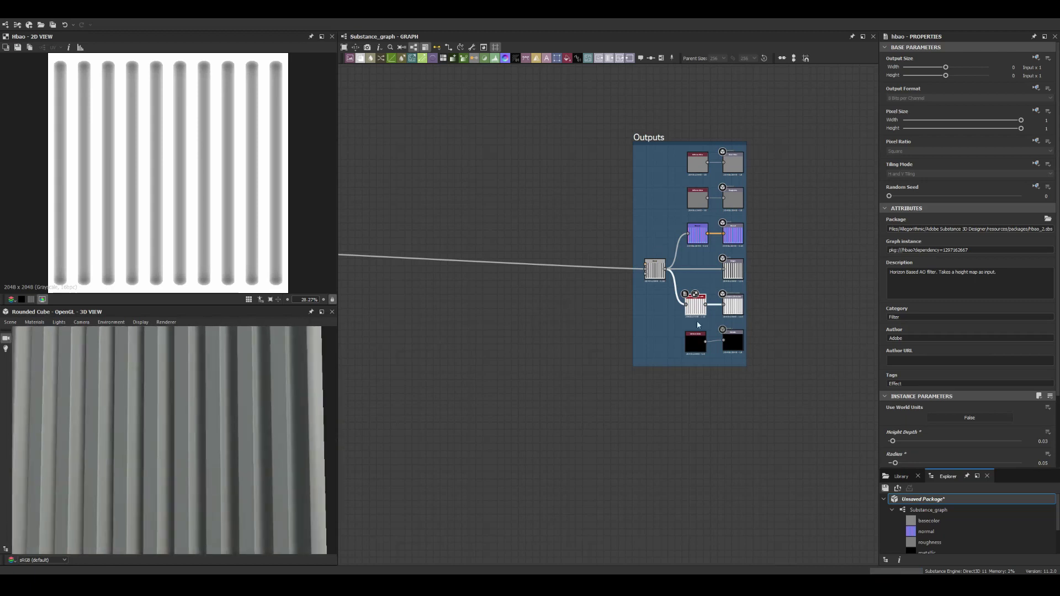
pyautogui.scroll(-2, 774, 354)
pyautogui.click(82, 333)
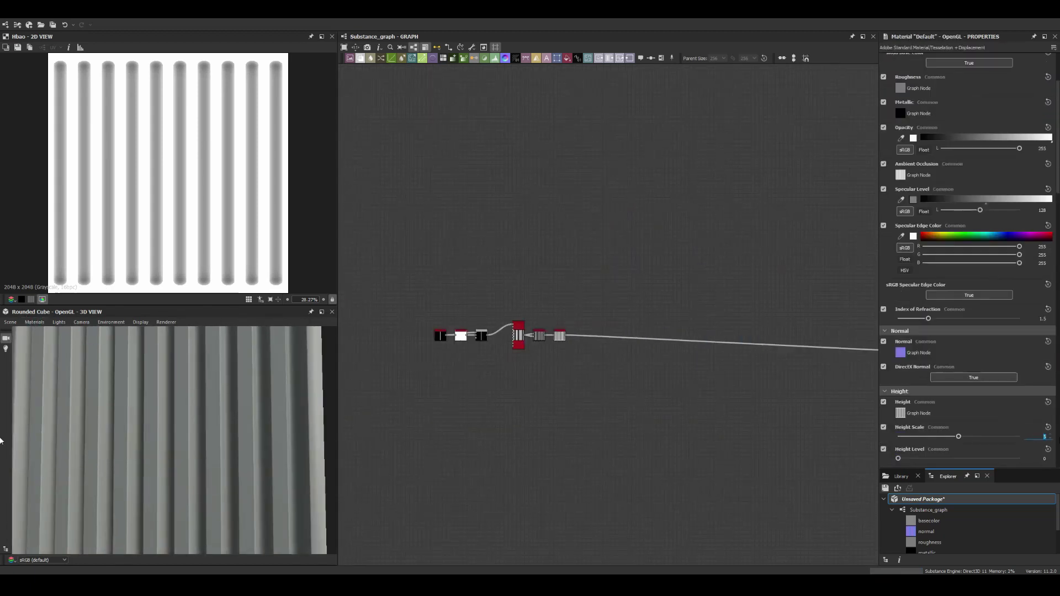
pyautogui.click(919, 353)
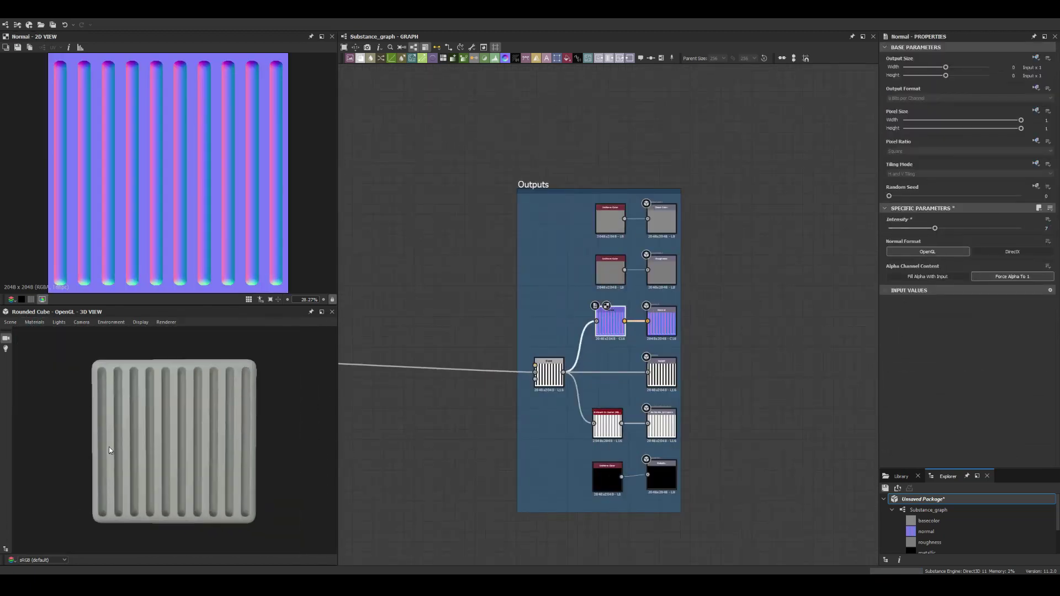
pyautogui.scroll(-3, 500, 303)
pyautogui.click(586, 338)
# Step: Add a second Tile Sampler with three rows and randomized band brightness
pyautogui.hotkey('ctrl', 'c')
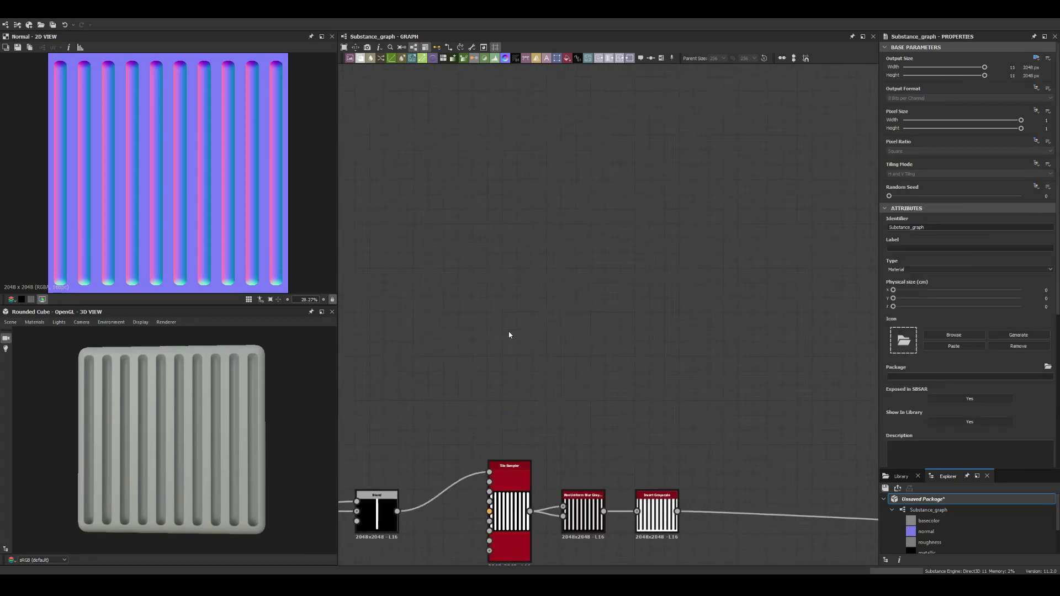
pyautogui.rightClick(509, 331)
pyautogui.click(530, 353)
pyautogui.moveTo(902, 416)
pyautogui.mouseDown()
pyautogui.moveTo(889, 416)
pyautogui.moveTo(893, 438)
pyautogui.mouseUp()
pyautogui.scroll(-3, 966, 276)
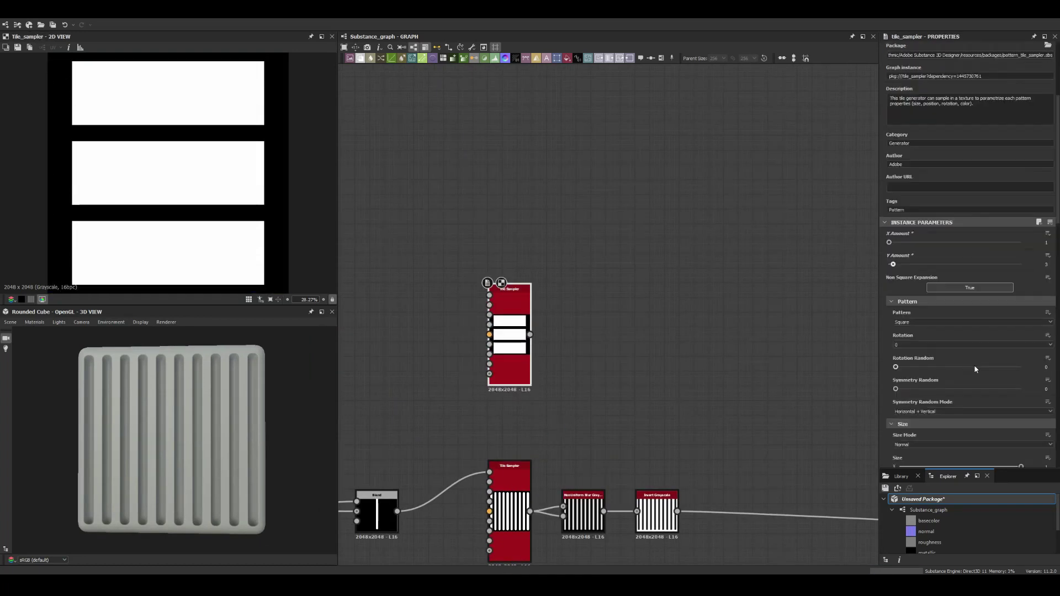
pyautogui.scroll(-3, 966, 276)
pyautogui.scroll(-5, 967, 277)
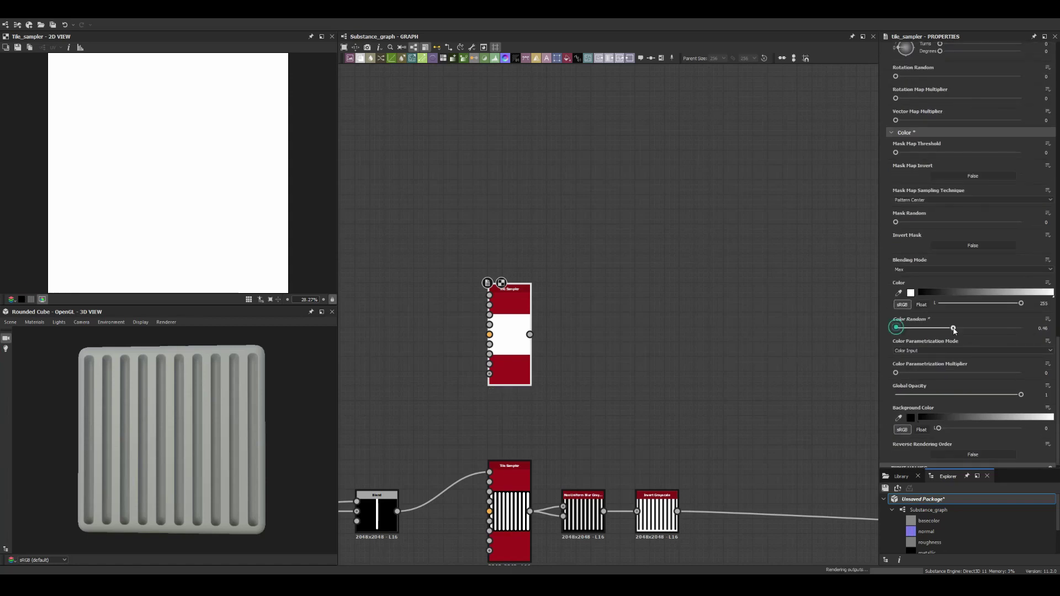
pyautogui.moveTo(895, 327); pyautogui.dragTo(906, 327)
pyautogui.moveTo(530, 334); pyautogui.dragTo(563, 334)
# Step: Chain Edge Detect, Bevel, Auto Levels and Curve after the new Tile Sampler
pyautogui.write('edge')
pyautogui.press('Return')
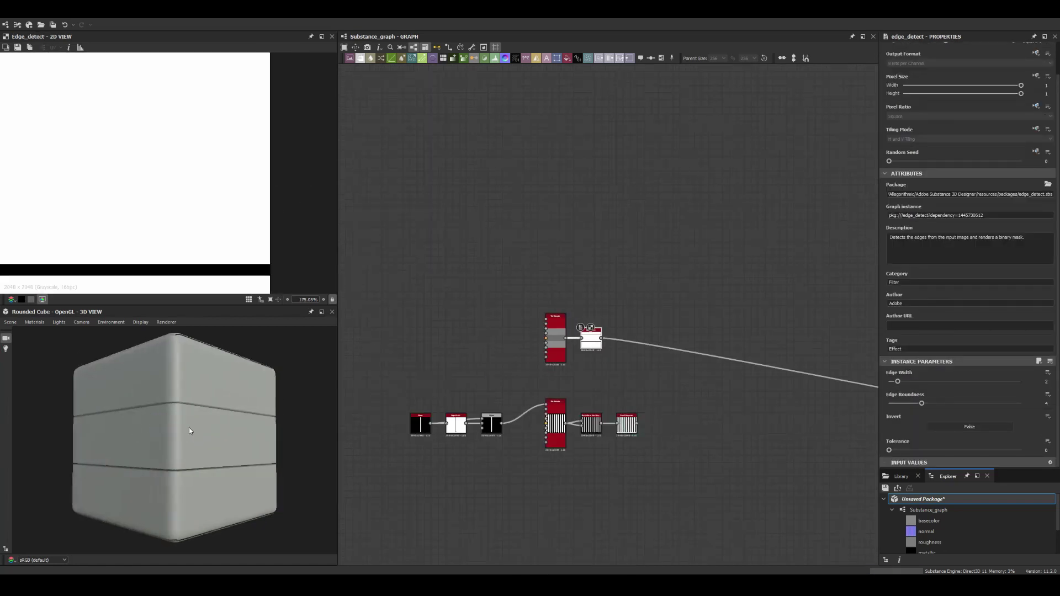
pyautogui.scroll(3, 490, 322)
pyautogui.press('space')
pyautogui.write('bevel')
pyautogui.press('Return')
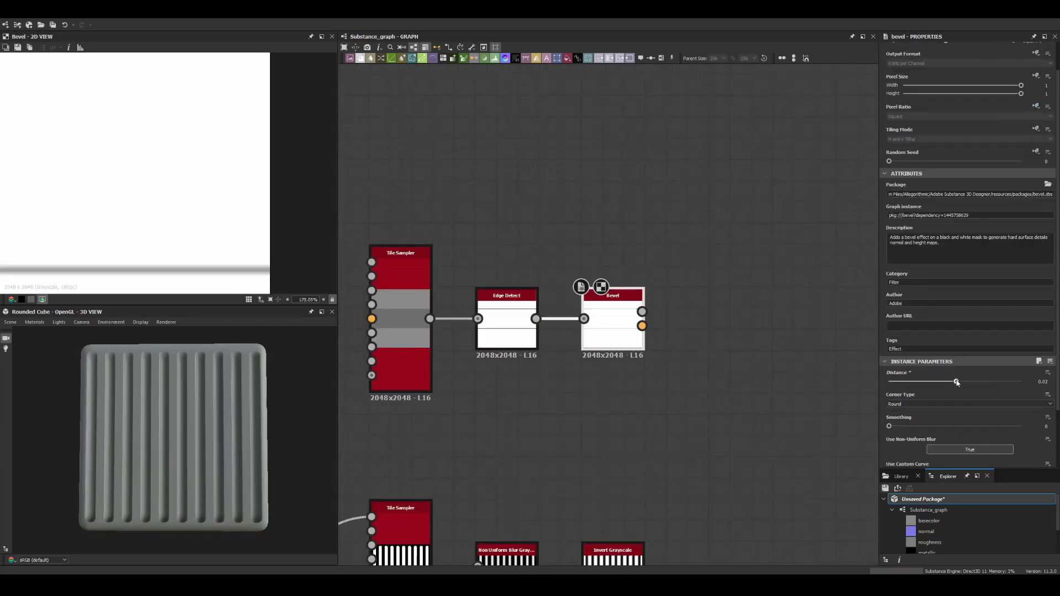
pyautogui.press('space')
pyautogui.write('auto levels')
pyautogui.press('Return')
pyautogui.press('space')
pyautogui.write('curve')
pyautogui.press('Return')
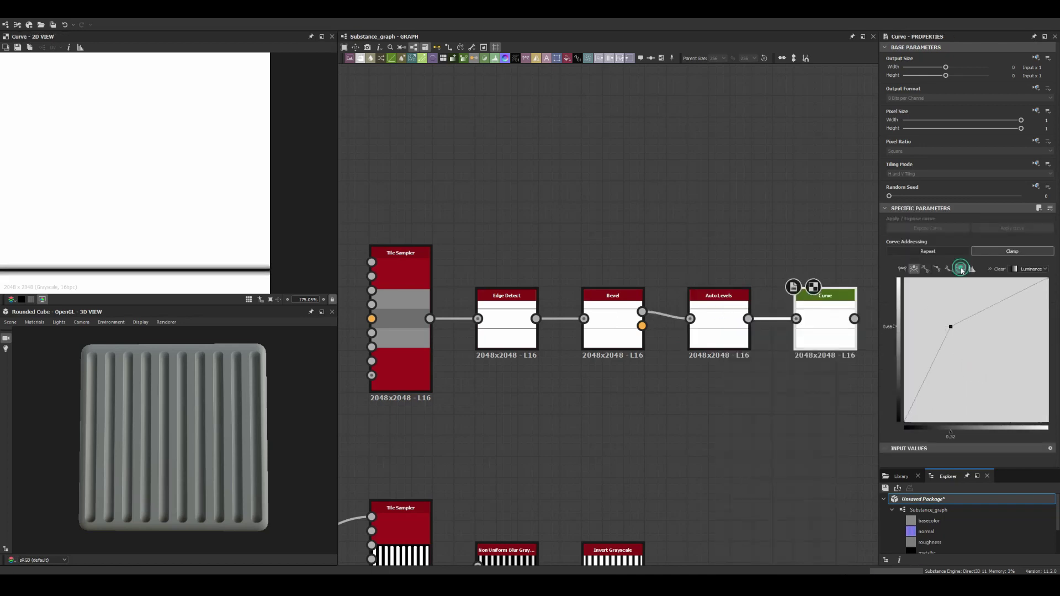
# Step: Multiply the Curve output with the inverted stripes in a Blend node
pyautogui.scroll(-2, 650, 407)
pyautogui.press('space')
pyautogui.write('multiply')
pyautogui.press('Return')
pyautogui.moveTo(679, 288); pyautogui.dragTo(632, 402)
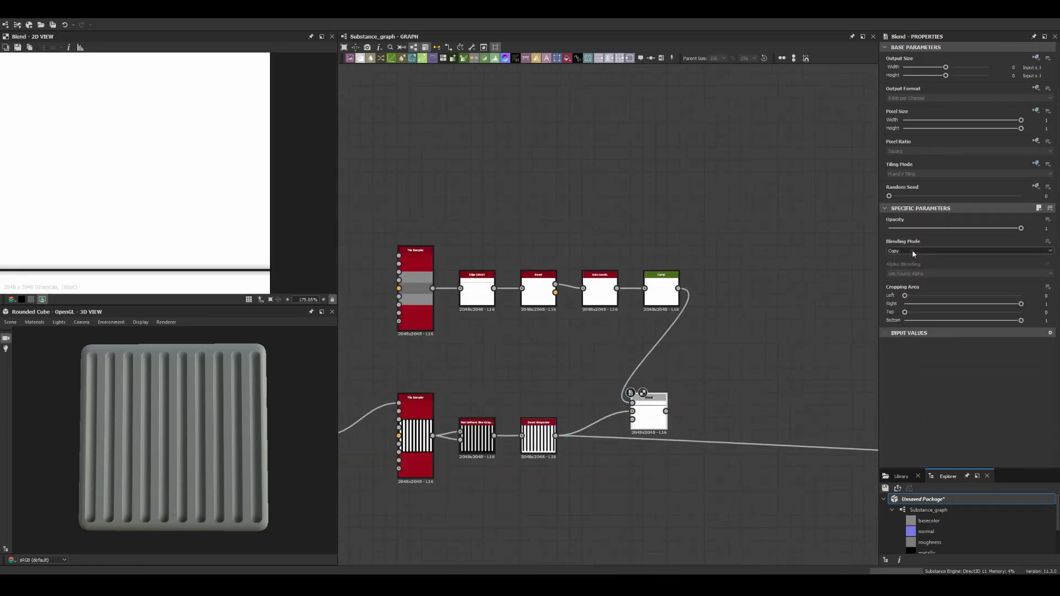
# Step: Inspect the seams on the preview cube and review the Bevel and Blend nodes
pyautogui.moveTo(207, 434)
pyautogui.mouseDown()
pyautogui.moveTo(199, 415)
pyautogui.moveTo(199, 433)
pyautogui.mouseUp()
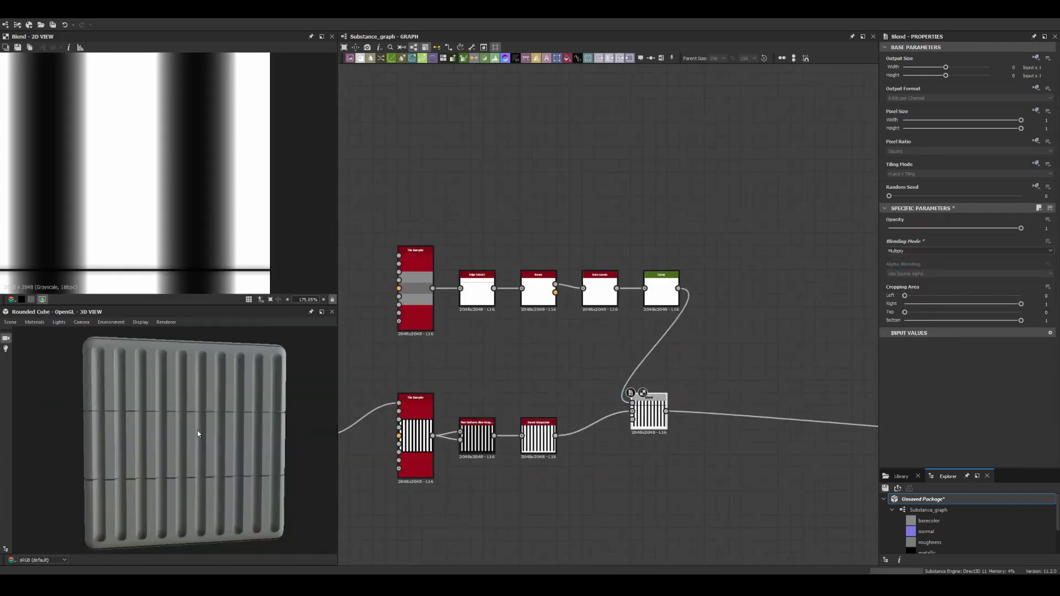
pyautogui.scroll(3, 477, 288)
pyautogui.click(478, 289)
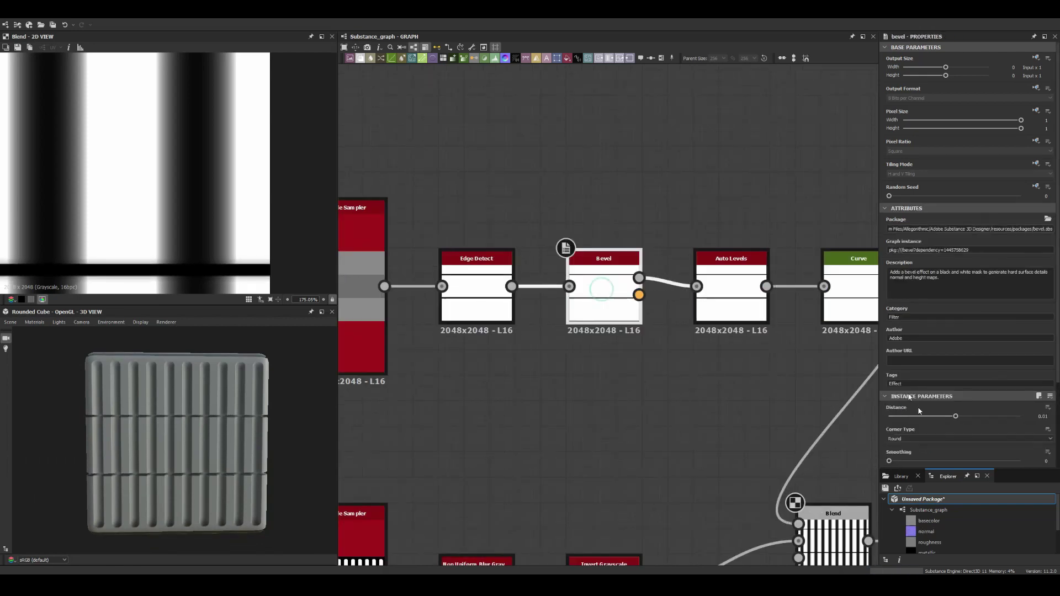
pyautogui.scroll(5, 209, 422)
pyautogui.scroll(-2, 516, 334)
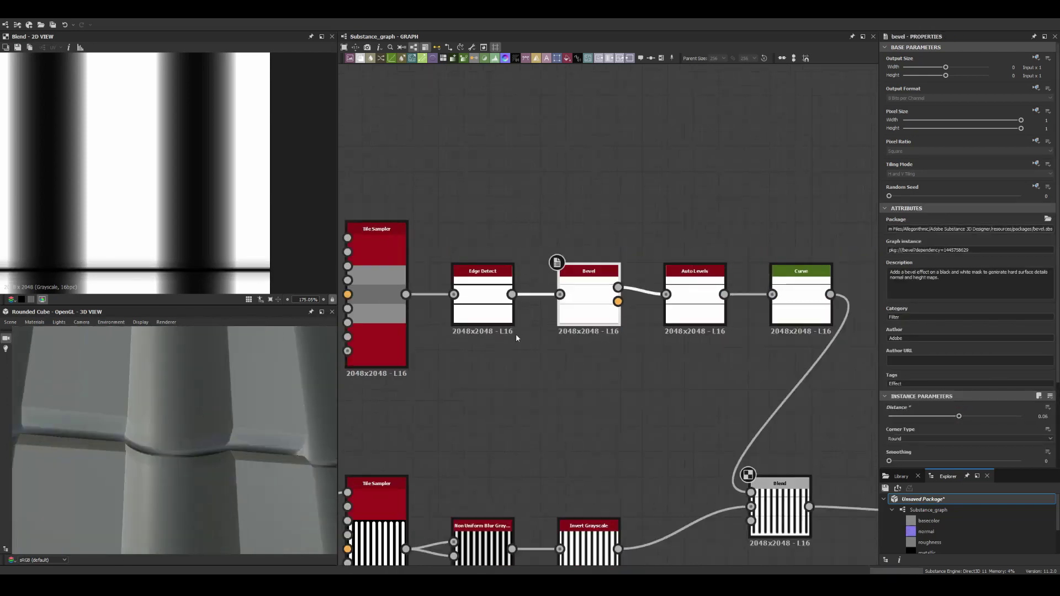
pyautogui.moveTo(837, 546); pyautogui.dragTo(708, 454, button='middle')
pyautogui.click(707, 454)
pyautogui.scroll(-5, 216, 412)
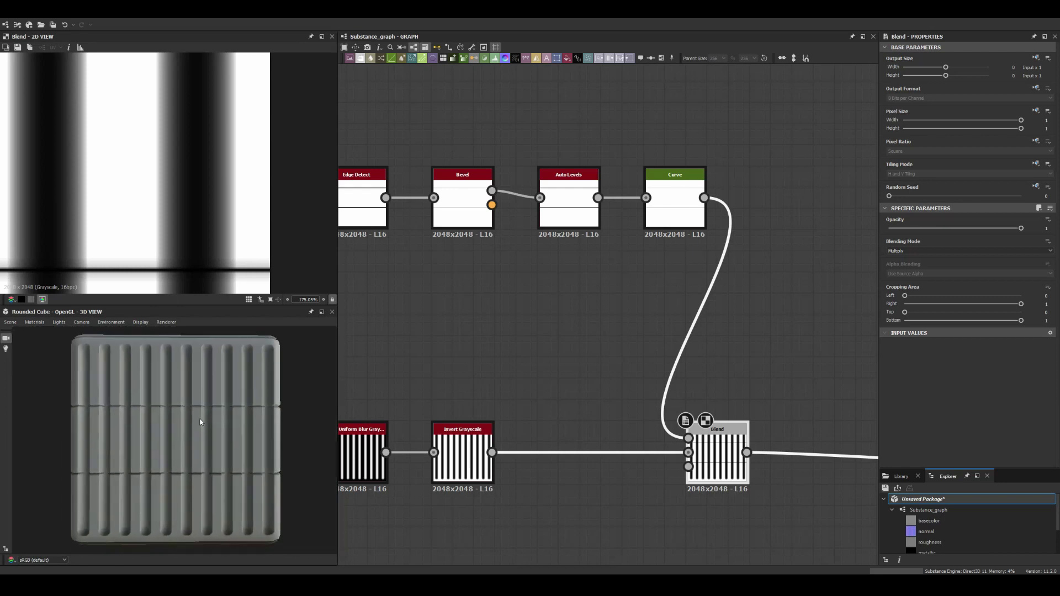
# Step: Preview the rounded cylinder and cube meshes, then connect the Blend output into the Normal node
pyautogui.click(10, 322)
pyautogui.click(66, 386)
pyautogui.click(10, 322)
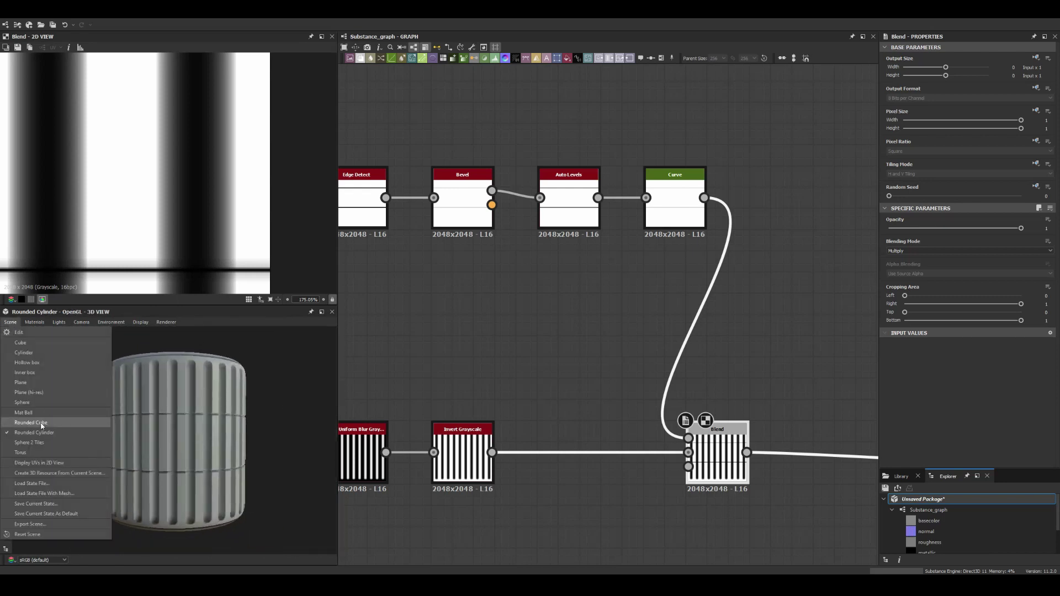
pyautogui.click(149, 429)
pyautogui.moveTo(150, 425); pyautogui.dragTo(223, 434)
pyautogui.scroll(-3, 578, 358)
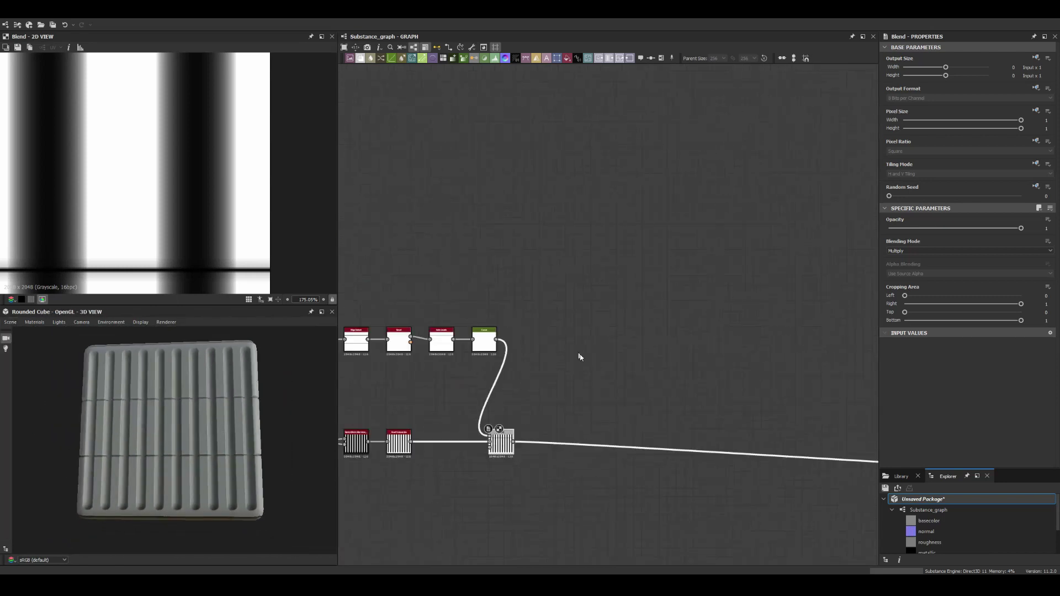
pyautogui.moveTo(620, 364); pyautogui.dragTo(611, 303)
pyautogui.moveTo(513, 442)
pyautogui.mouseDown()
pyautogui.moveTo(609, 303)
pyautogui.moveTo(578, 257)
pyautogui.mouseUp()
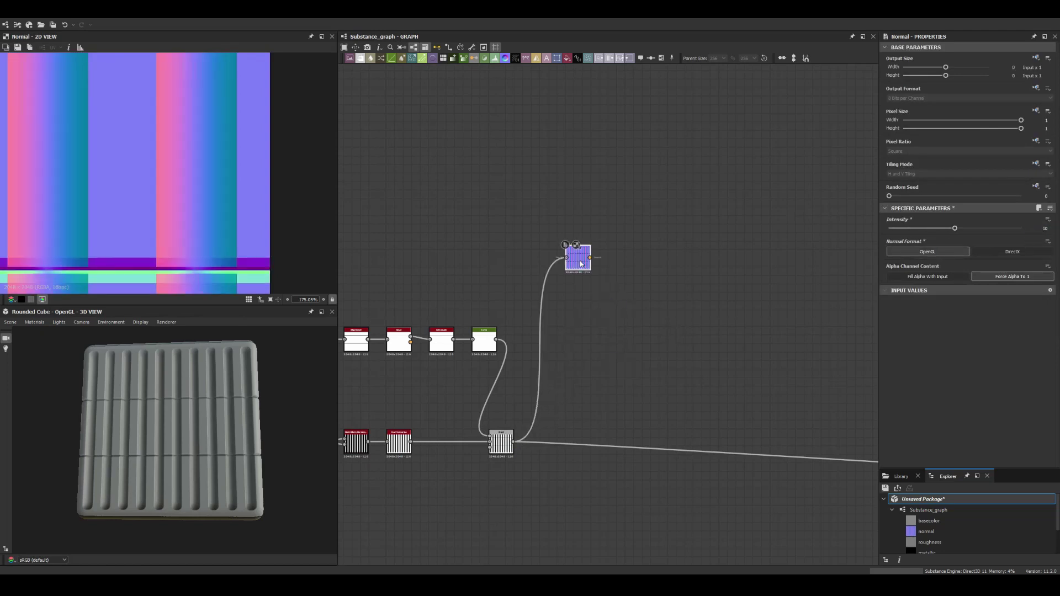
# Step: Add Curvature Smooth and a Histogram Scan at position 0.33 after the Normal
pyautogui.press('space')
pyautogui.write('curvature')
pyautogui.press('Return')
pyautogui.press('space')
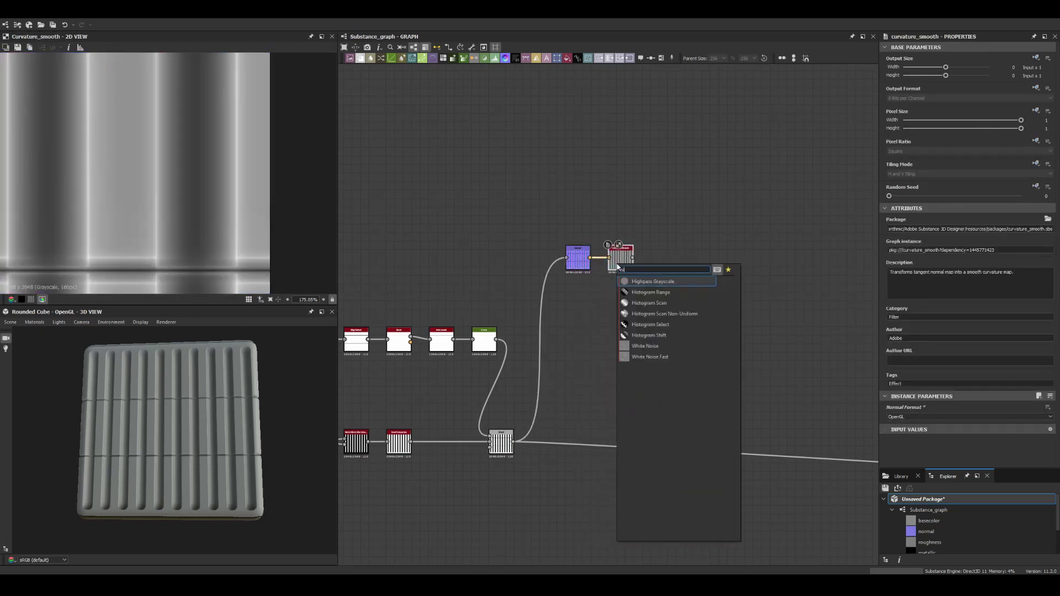
pyautogui.write('histogram')
pyautogui.press('Return')
pyautogui.moveTo(927, 416); pyautogui.dragTo(933, 416)
pyautogui.press('f')
pyautogui.scroll(2, 590, 245)
# Step: Set up two Paraboloid Tile Samplers, the lower on a 2 by 2 grid, the top with random brightness
pyautogui.press('space')
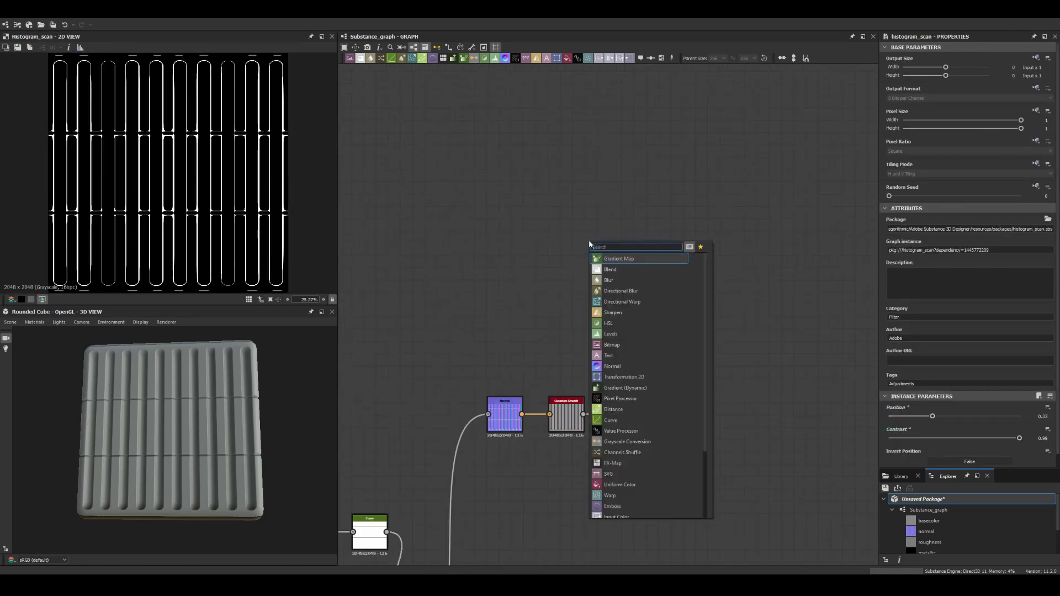
pyautogui.click(628, 345)
pyautogui.click(972, 397)
pyautogui.click(909, 418)
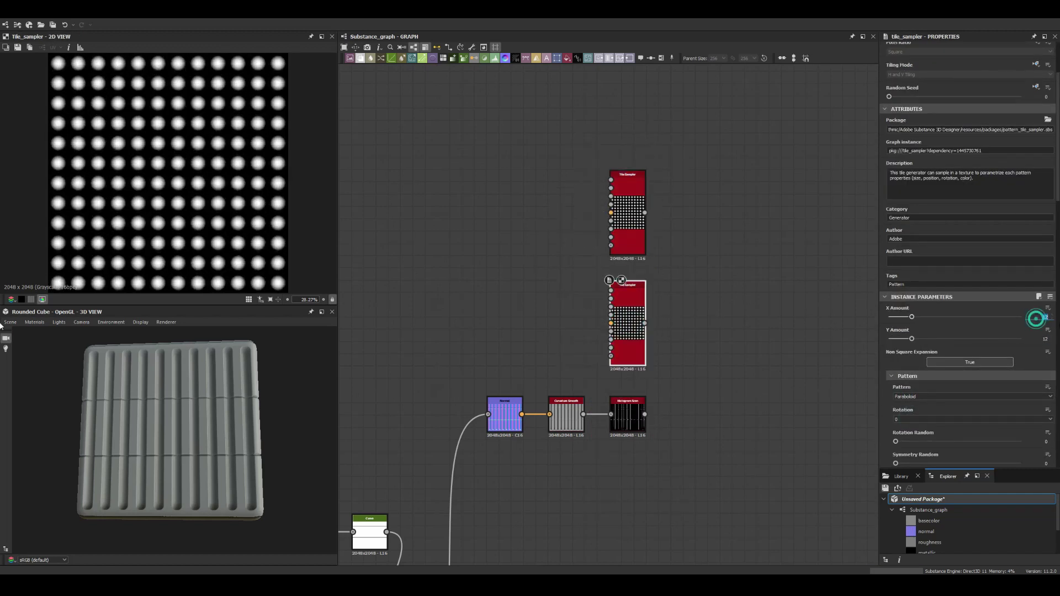
pyautogui.press('Return')
pyautogui.click(631, 238)
pyautogui.scroll(-10, 972, 331)
pyautogui.moveTo(896, 403); pyautogui.dragTo(958, 402)
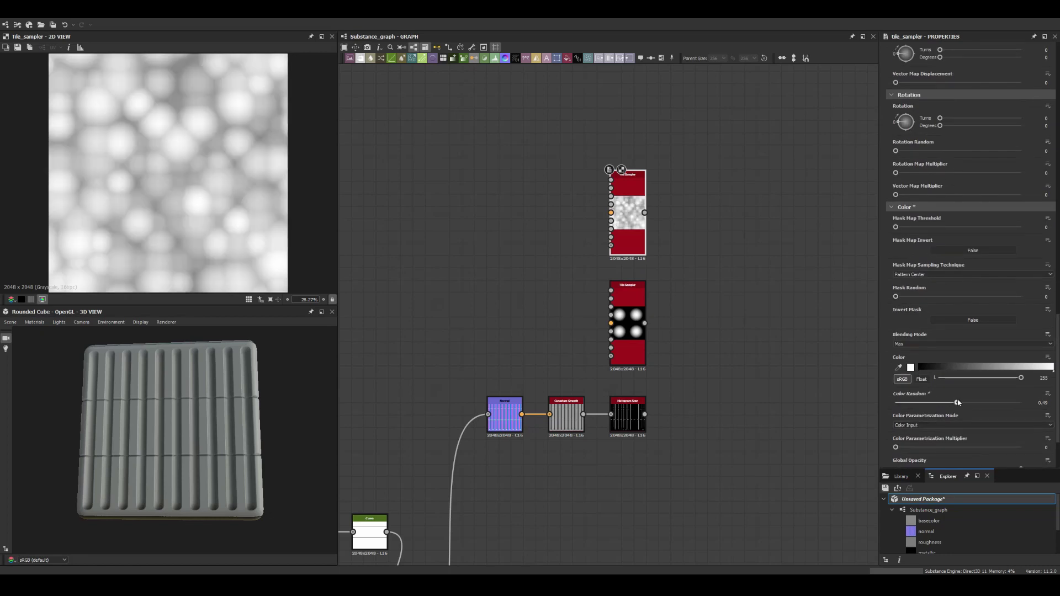
pyautogui.scroll(3, 674, 278)
# Step: Subtract the two Tile Samplers in a Blend at 0.56 opacity
pyautogui.moveTo(611, 369); pyautogui.dragTo(690, 369)
pyautogui.moveTo(611, 144); pyautogui.dragTo(719, 228)
pyautogui.click(967, 250)
pyautogui.moveTo(1022, 228); pyautogui.dragTo(963, 228)
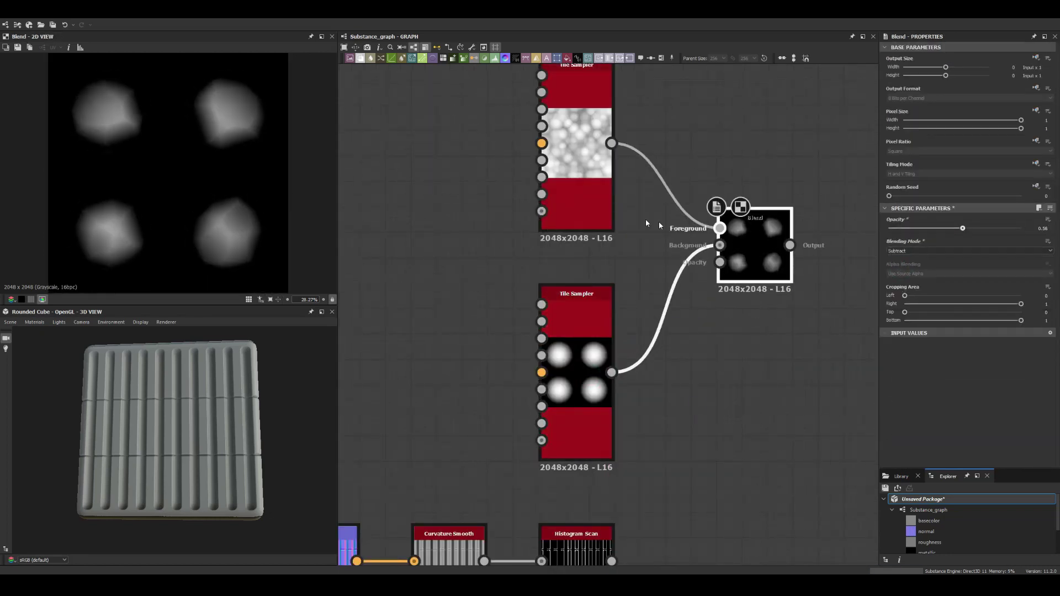
pyautogui.scroll(-3, 648, 223)
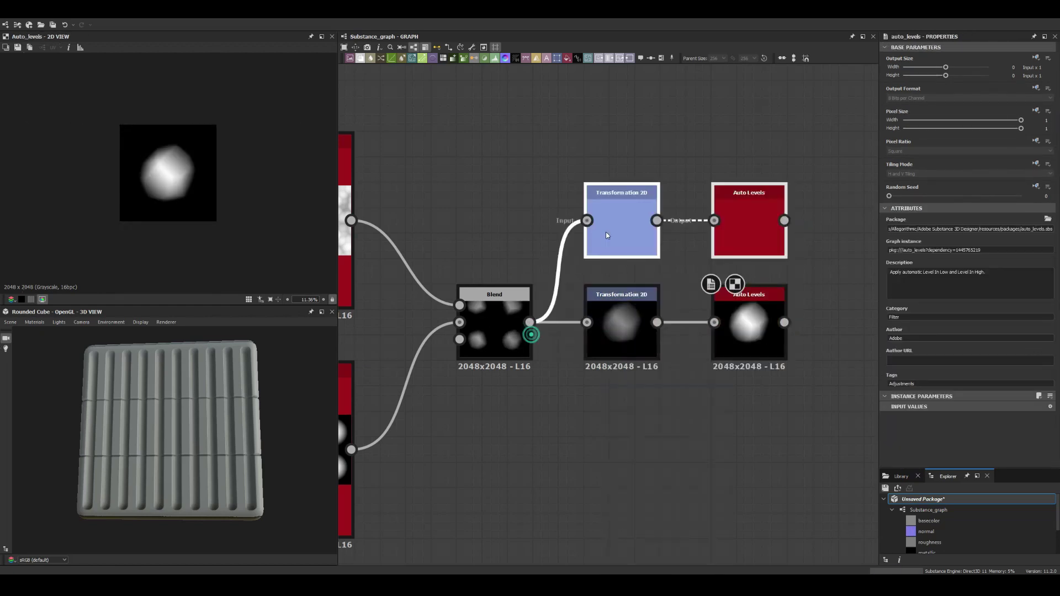
# Step: Add a new Tile Sampler in Pattern Input mode fed by the blob variants
pyautogui.click(709, 231)
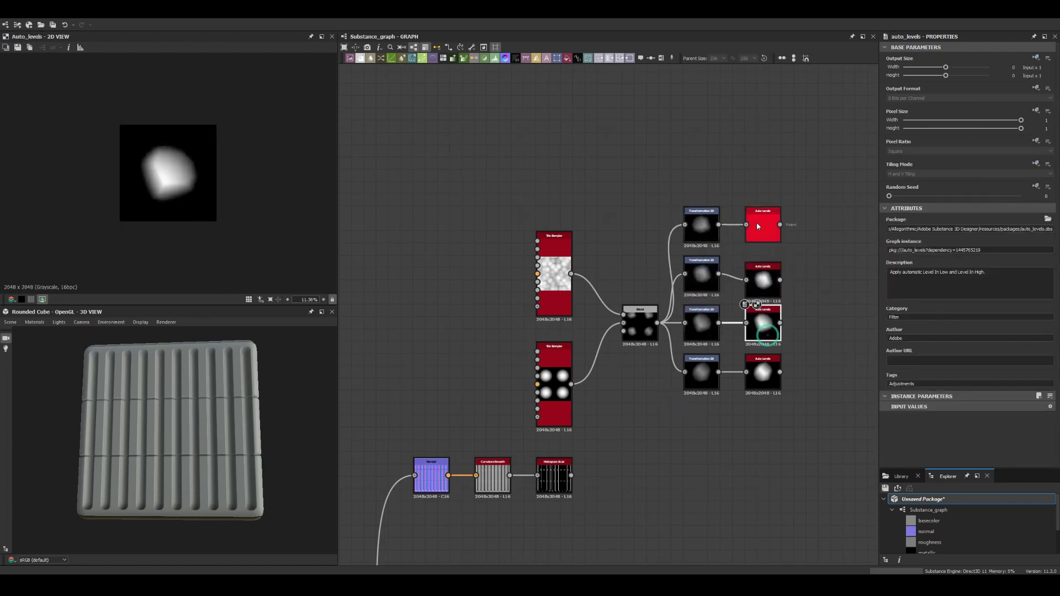
pyautogui.moveTo(756, 223); pyautogui.dragTo(665, 230, button='middle')
pyautogui.press('space')
pyautogui.click(718, 336)
pyautogui.click(943, 423)
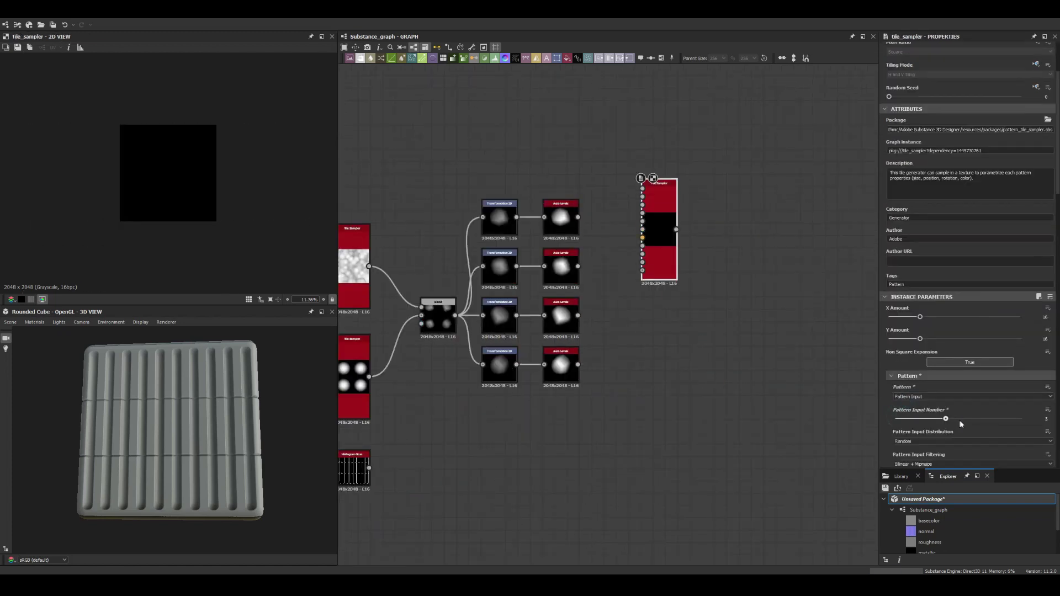
pyautogui.moveTo(645, 254); pyautogui.dragTo(645, 279)
pyautogui.scroll(-3, 1038, 243)
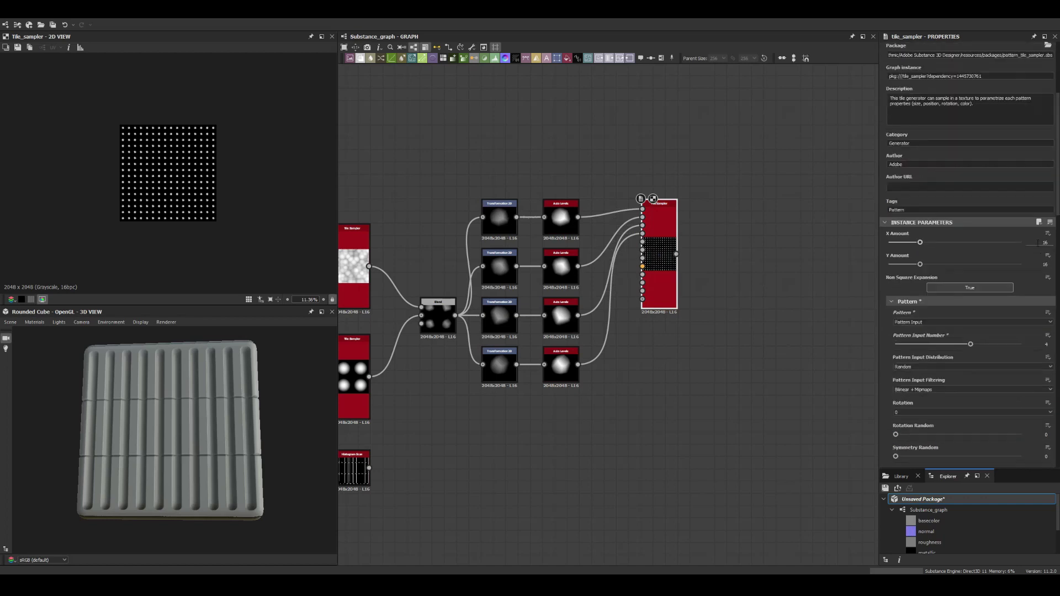
# Step: Set the Tile Sampler's Y Amount to 40
pyautogui.press('Return')
pyautogui.scroll(4, 625, 226)
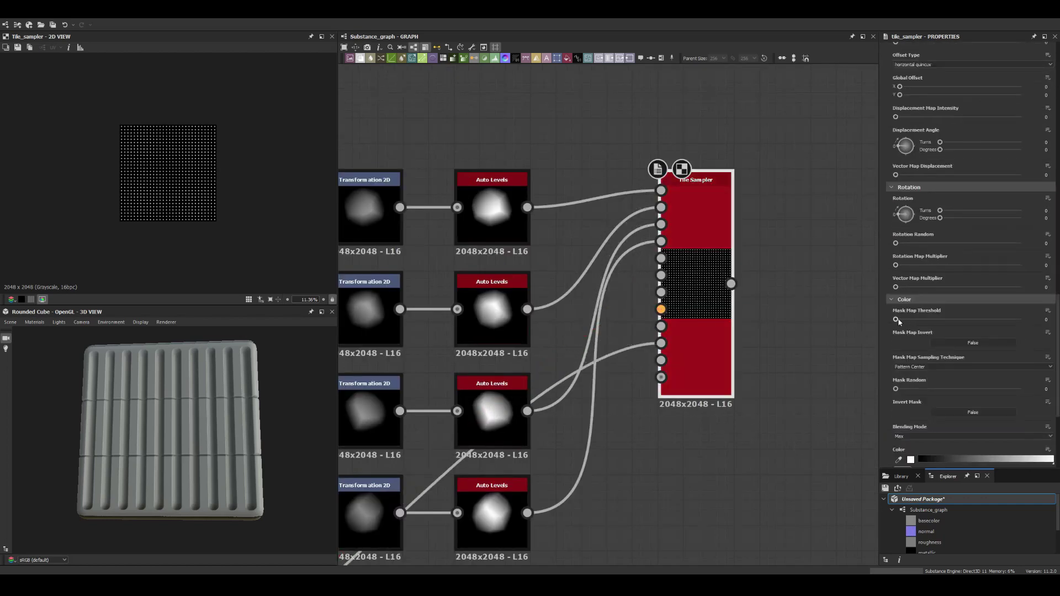
pyautogui.scroll(-3, 992, 246)
pyautogui.write('40')
pyautogui.press('Return')
pyautogui.scroll(1, 986, 218)
pyautogui.scroll(2, 987, 217)
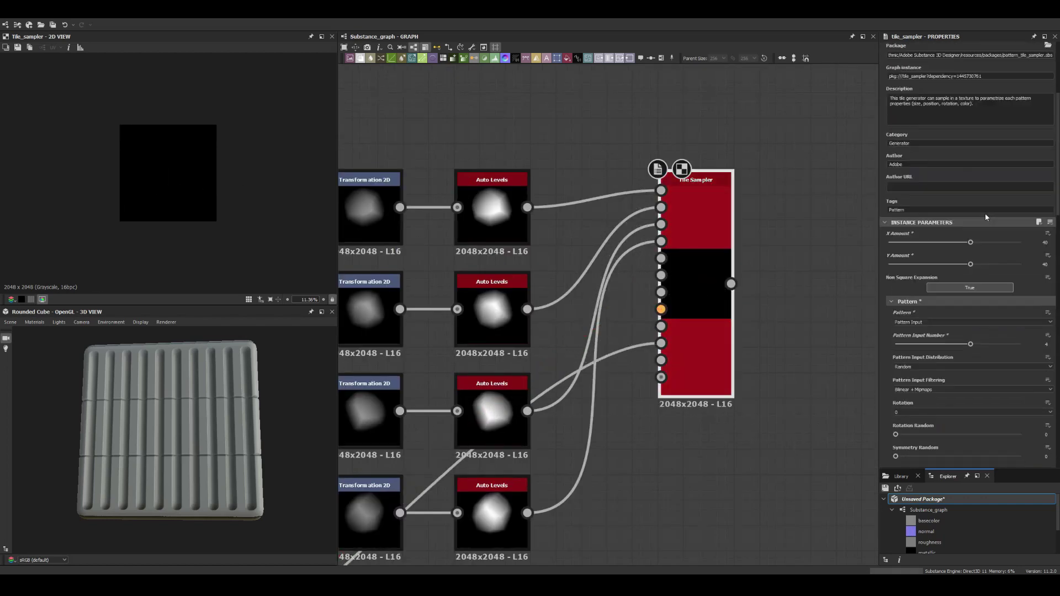
pyautogui.scroll(5, 247, 214)
pyautogui.scroll(-10, 956, 396)
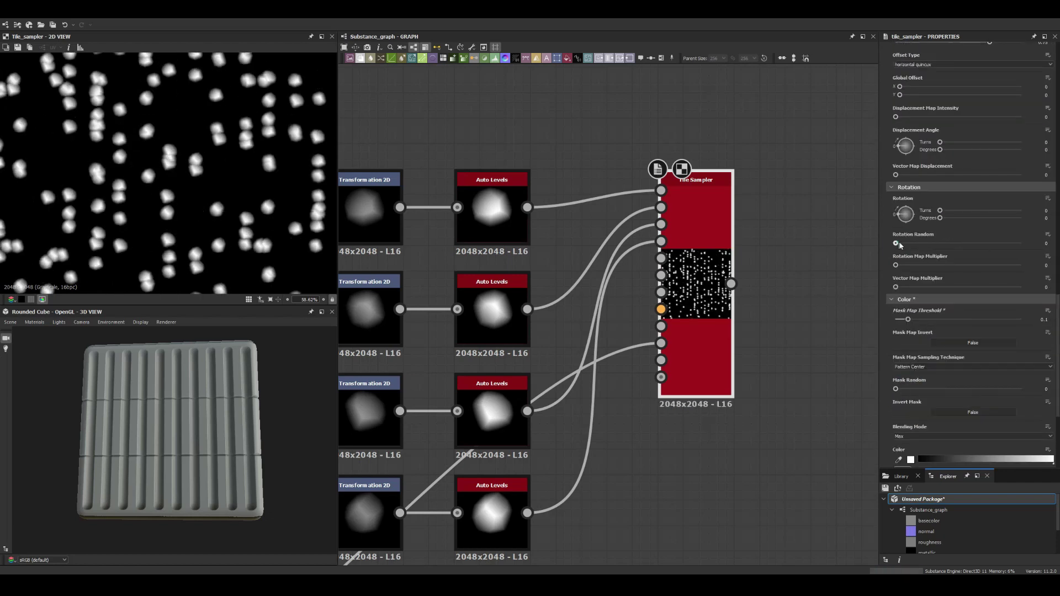
pyautogui.scroll(5, 899, 245)
# Step: Raise Scale Random, stretch Size Y to 2, and move the normal-derived node row beside the sampler
pyautogui.moveTo(900, 245); pyautogui.dragTo(953, 244)
pyautogui.moveTo(1021, 269); pyautogui.dragTo(961, 269)
pyautogui.scroll(-5, 647, 254)
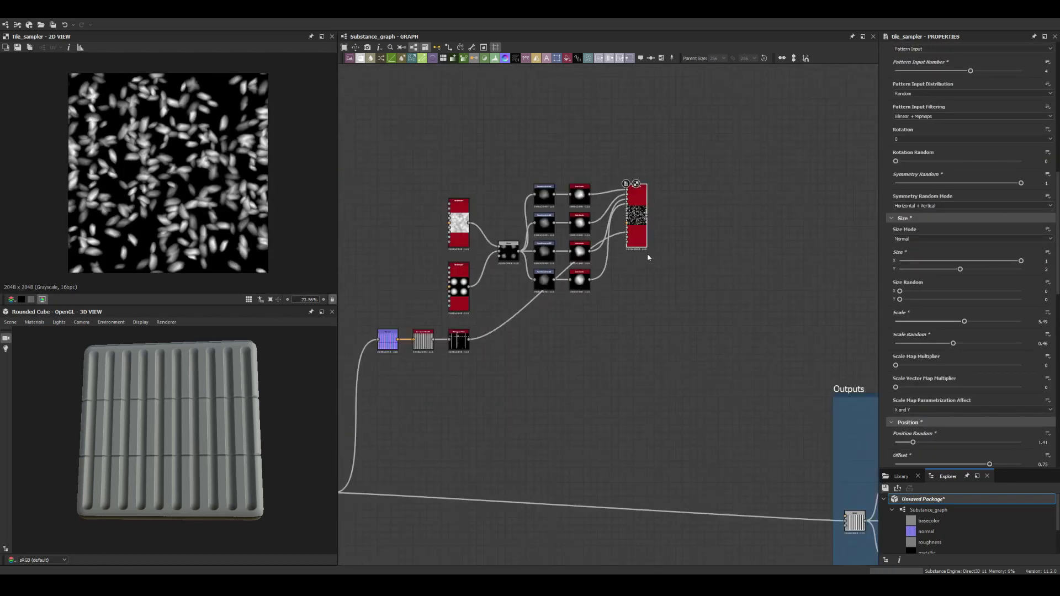
pyautogui.scroll(-3, 607, 211)
pyautogui.scroll(2, 507, 234)
pyautogui.moveTo(427, 269); pyautogui.dragTo(562, 270)
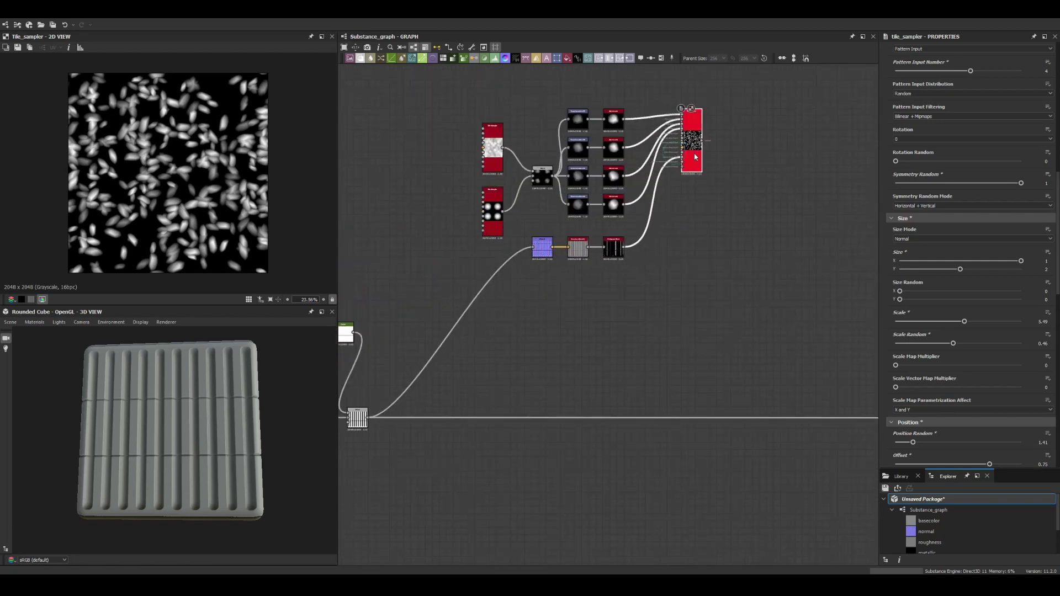
# Step: Add Auto Levels after the leaf Tile Sampler and a new Blend node
pyautogui.press('space')
pyautogui.write('auto levels')
pyautogui.press('Return')
pyautogui.scroll(3, 605, 304)
pyautogui.press('space')
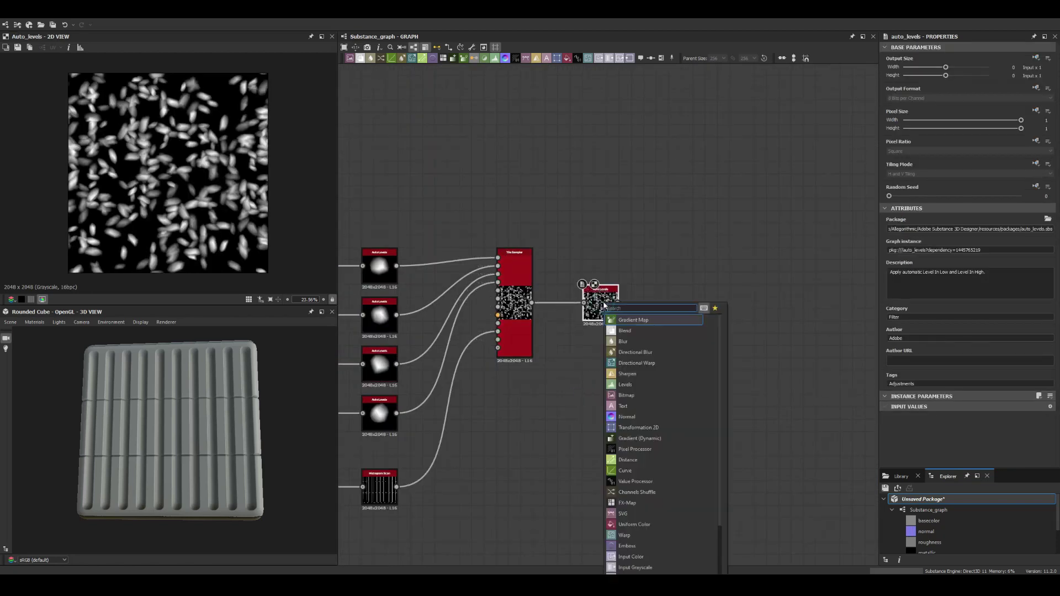
pyautogui.click(624, 331)
pyautogui.scroll(-3, 608, 331)
pyautogui.press('Escape')
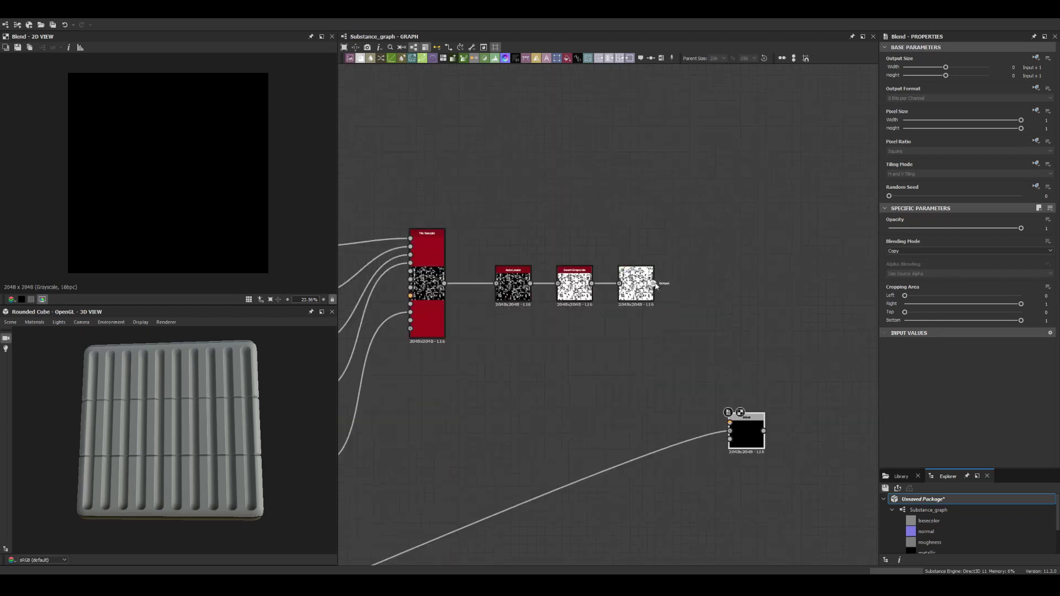
# Step: Blend the leaf mask into the rib height and raise the Levels low point for subtler dents
pyautogui.moveTo(653, 284); pyautogui.dragTo(730, 423)
pyautogui.click(906, 251)
pyautogui.click(911, 276)
pyautogui.scroll(-3, 679, 307)
pyautogui.click(387, 499)
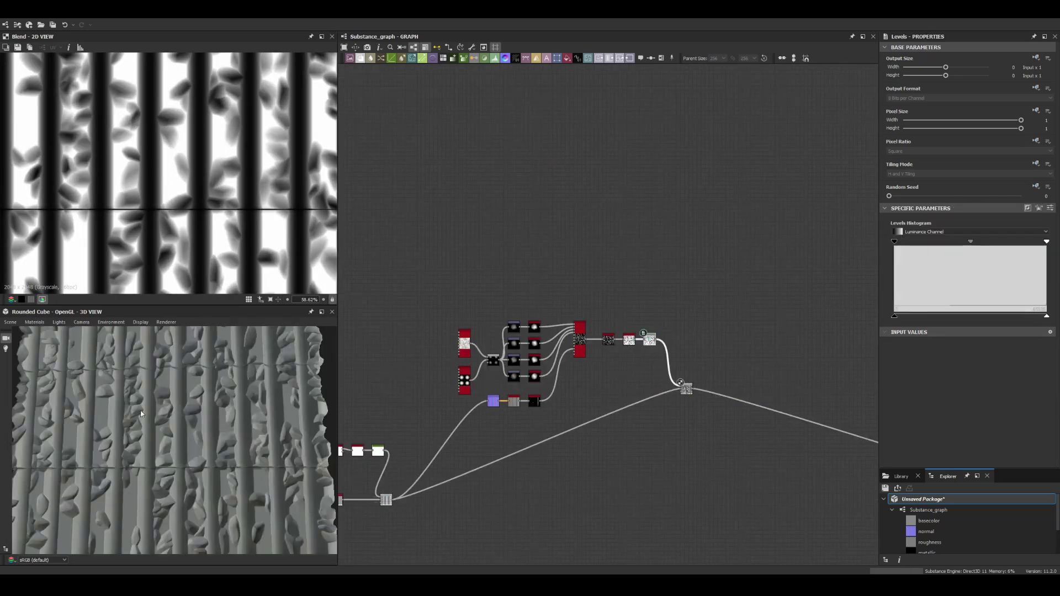
pyautogui.moveTo(895, 316); pyautogui.dragTo(1032, 316)
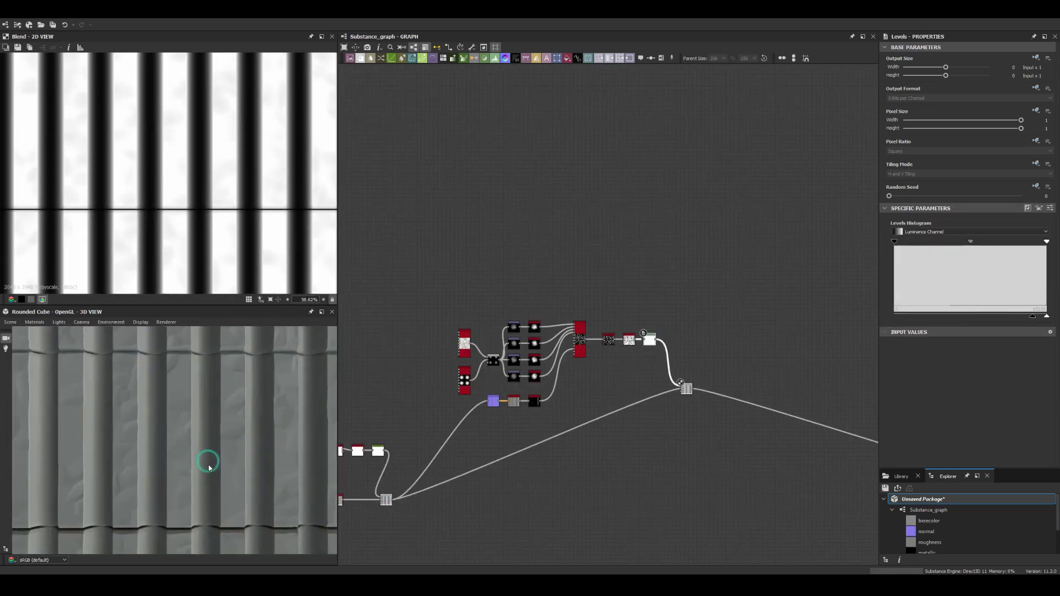
pyautogui.click(580, 339)
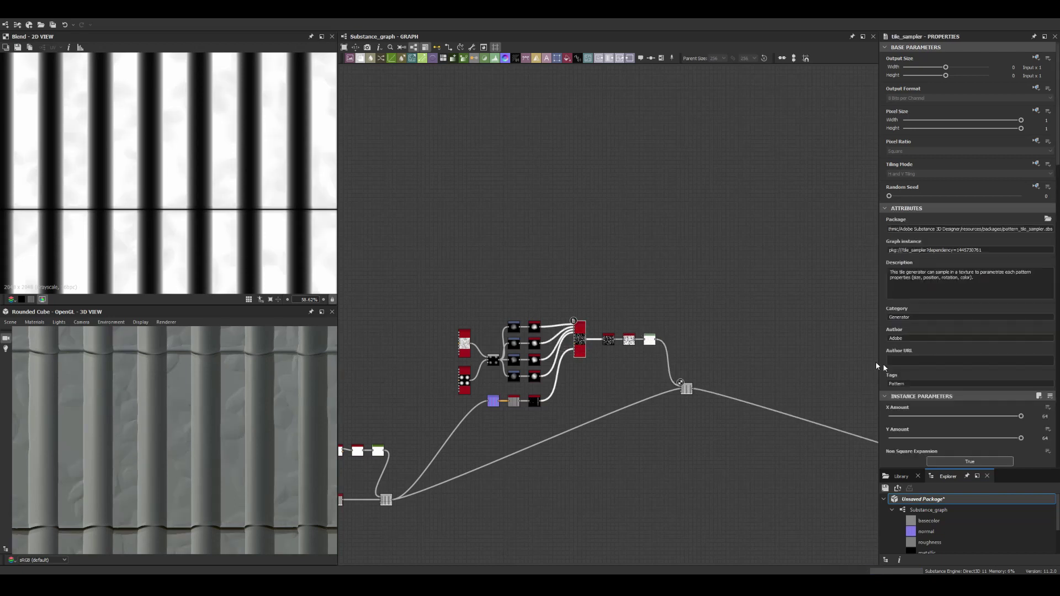
pyautogui.scroll(-5, 963, 332)
pyautogui.scroll(3, 586, 353)
# Step: Adjust Tile Sampler rotation, scale and amount for sparse, slightly rotated leaf streaks, 60 tiles each way
pyautogui.doubleClick(590, 370)
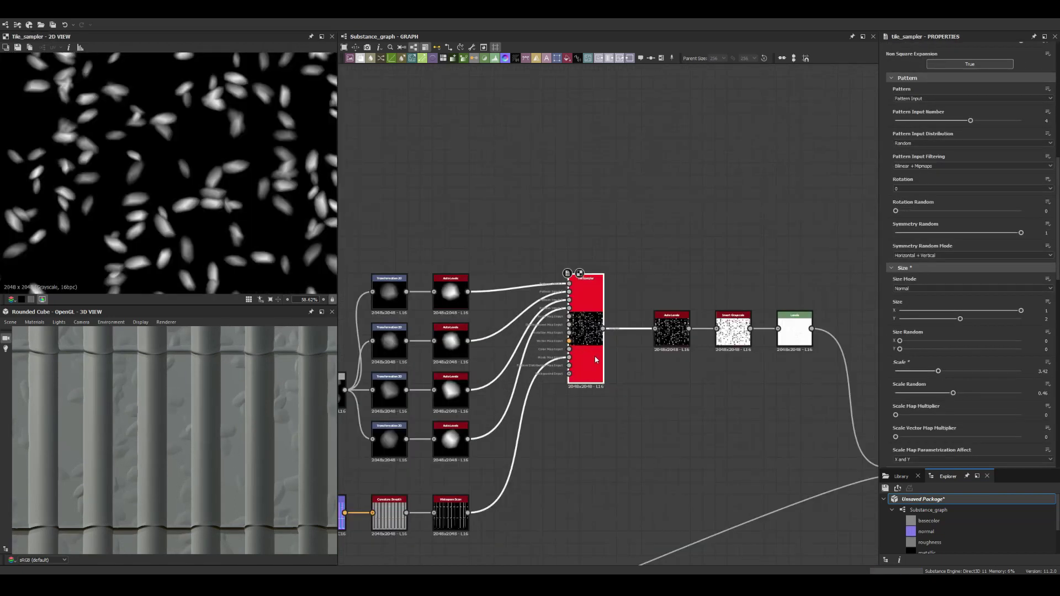
pyautogui.scroll(-5, 939, 332)
pyautogui.moveTo(222, 401); pyautogui.dragTo(207, 376)
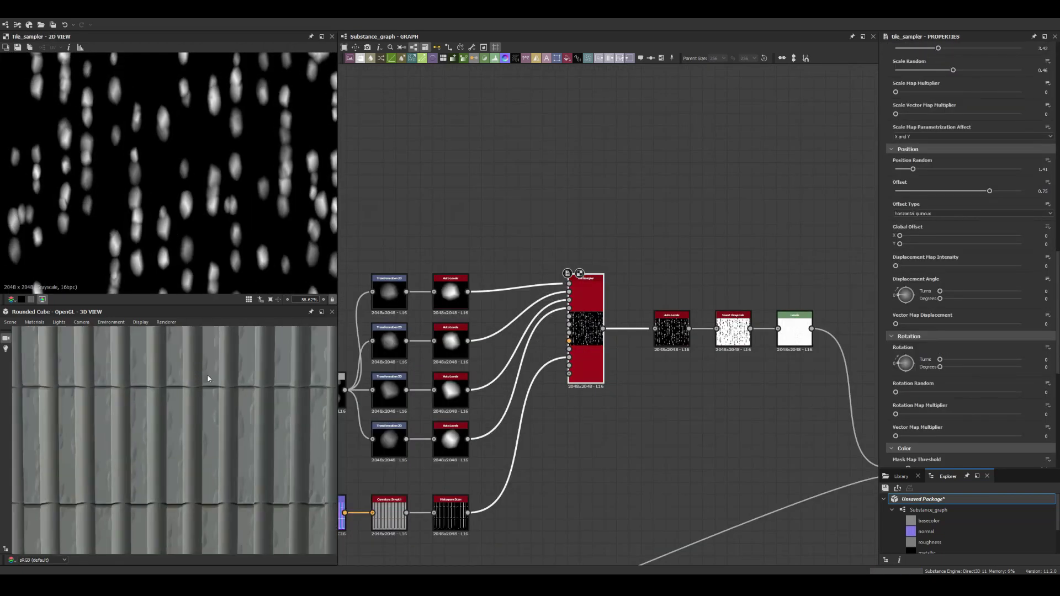
pyautogui.scroll(5, 961, 276)
pyautogui.click(954, 250)
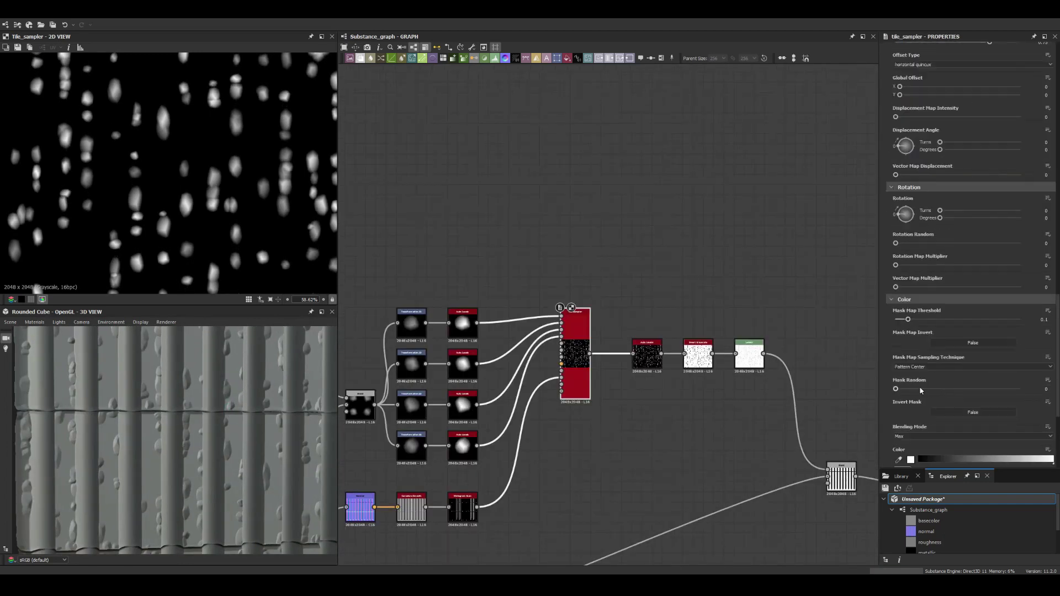
pyautogui.click(749, 354)
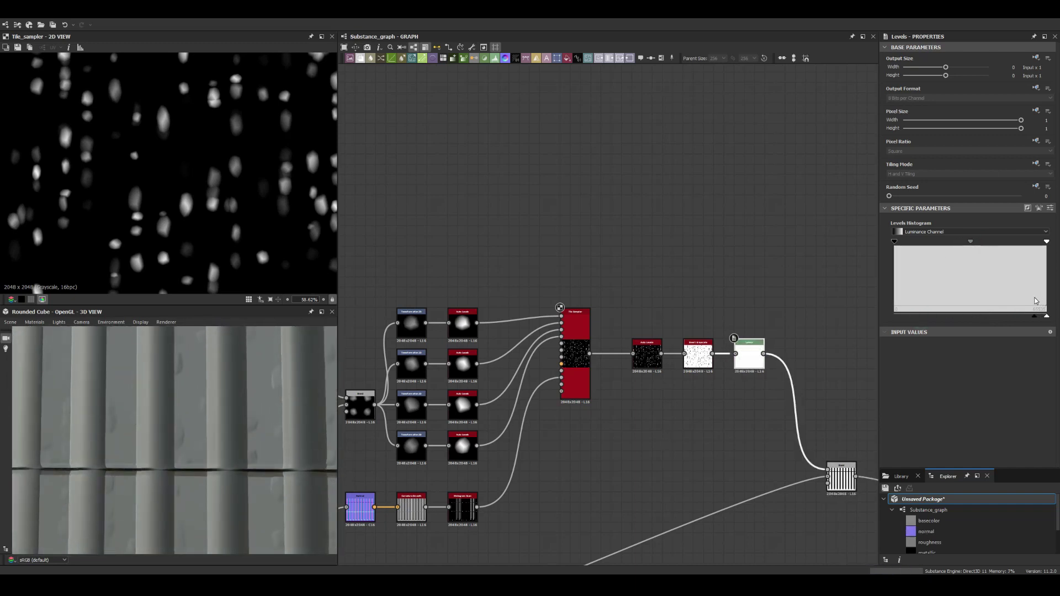
pyautogui.click(575, 356)
pyautogui.moveTo(895, 292); pyautogui.dragTo(906, 293)
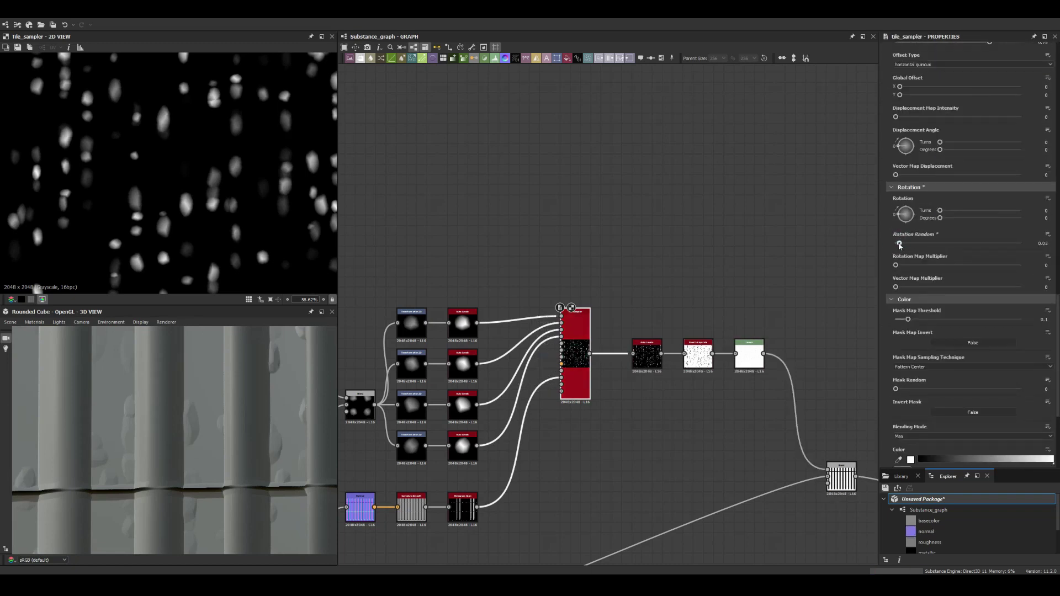
pyautogui.scroll(-3, 1002, 331)
pyautogui.scroll(5, 1001, 332)
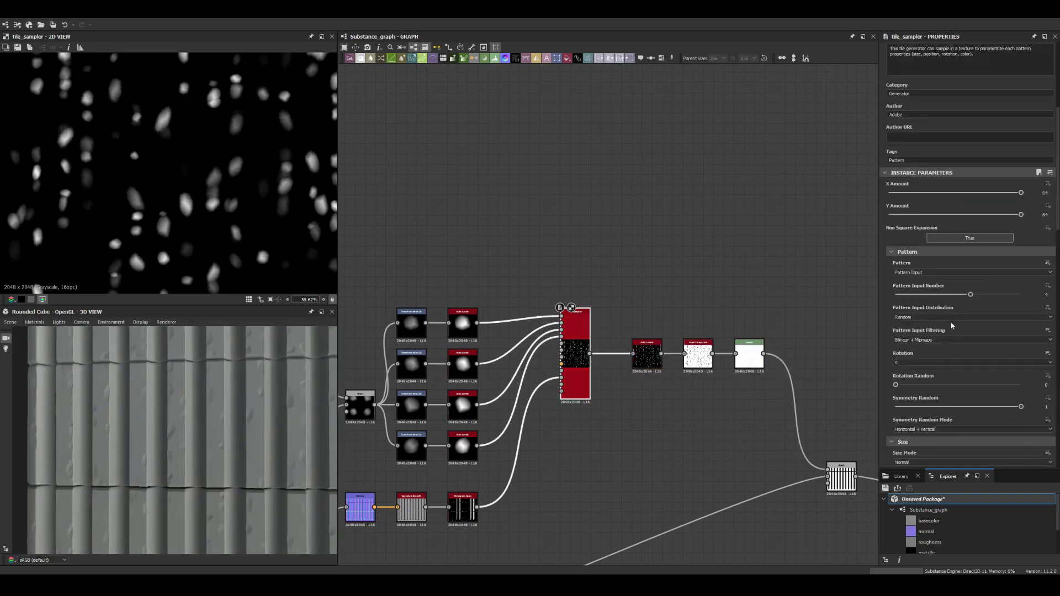
pyautogui.moveTo(972, 297)
pyautogui.mouseDown()
pyautogui.moveTo(989, 296)
pyautogui.moveTo(940, 296)
pyautogui.mouseUp()
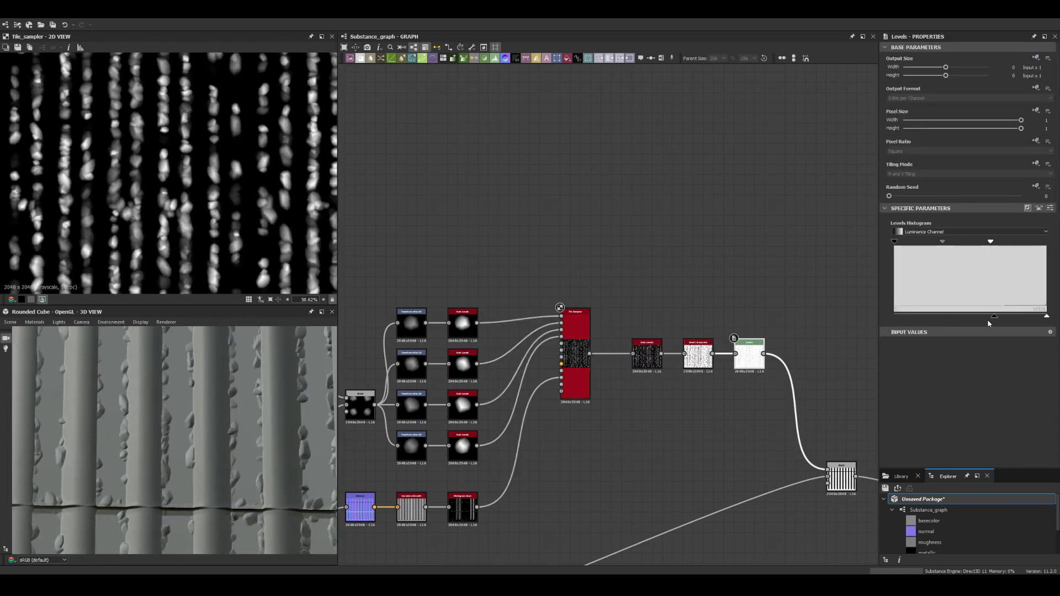
pyautogui.moveTo(920, 316); pyautogui.dragTo(994, 316)
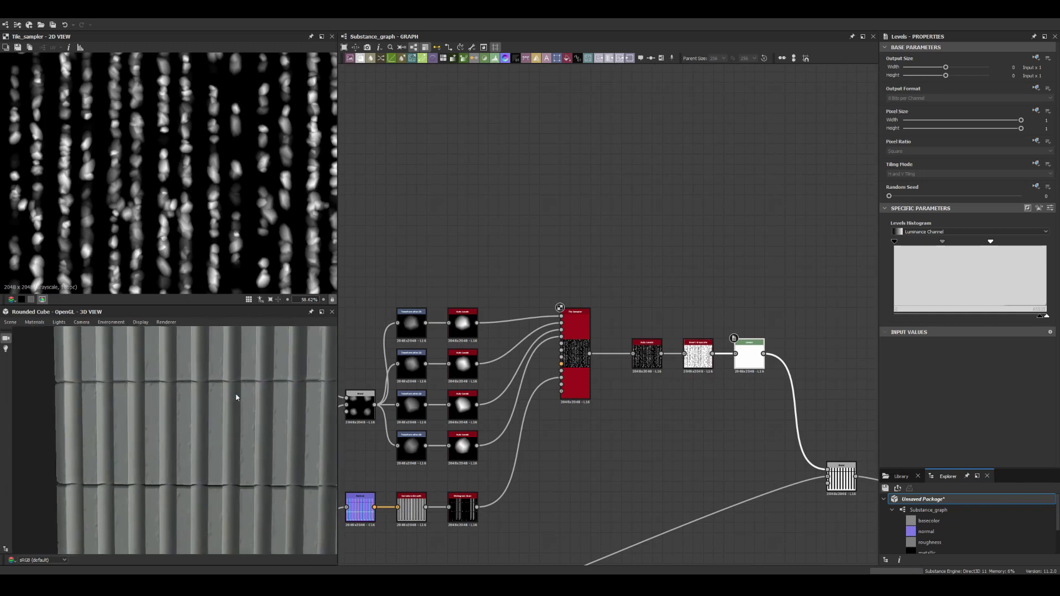
pyautogui.hotkey('ctrl', 'z')
# Step: Insert Slope Blur Grayscale between Invert Grayscale and Blend, driven by Fractal Sum Base noise
pyautogui.scroll(3, 662, 331)
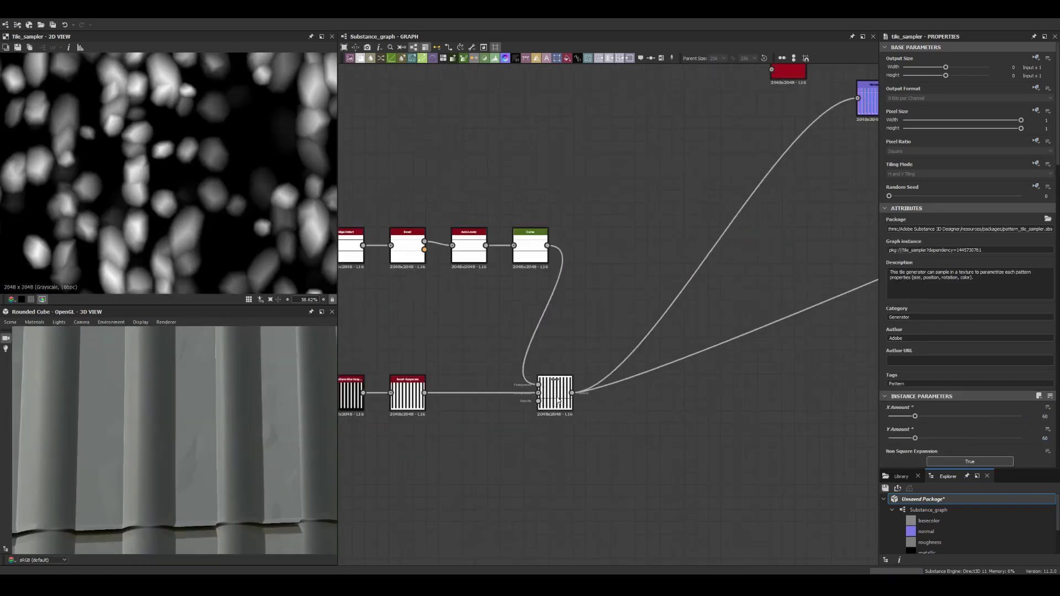
pyautogui.moveTo(608, 277)
pyautogui.mouseDown(button='middle')
pyautogui.moveTo(663, 332)
pyautogui.moveTo(595, 356)
pyautogui.mouseUp(button='middle')
pyautogui.press('space')
pyautogui.write('slope')
pyautogui.press('Return')
pyautogui.moveTo(602, 359); pyautogui.dragTo(645, 402)
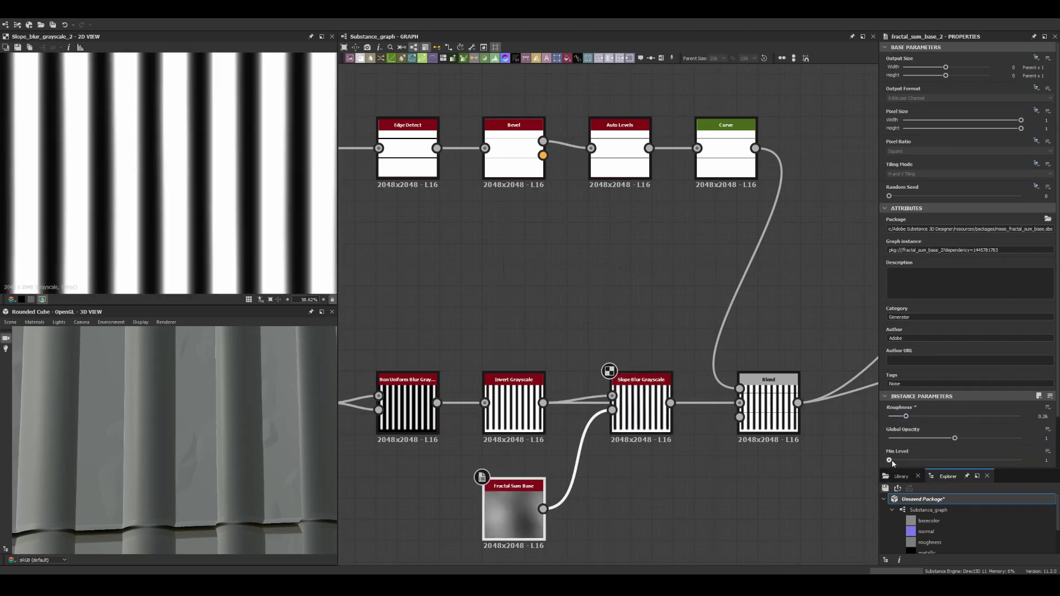
pyautogui.moveTo(916, 459)
pyautogui.mouseDown()
pyautogui.moveTo(948, 459)
pyautogui.moveTo(891, 439)
pyautogui.mouseUp()
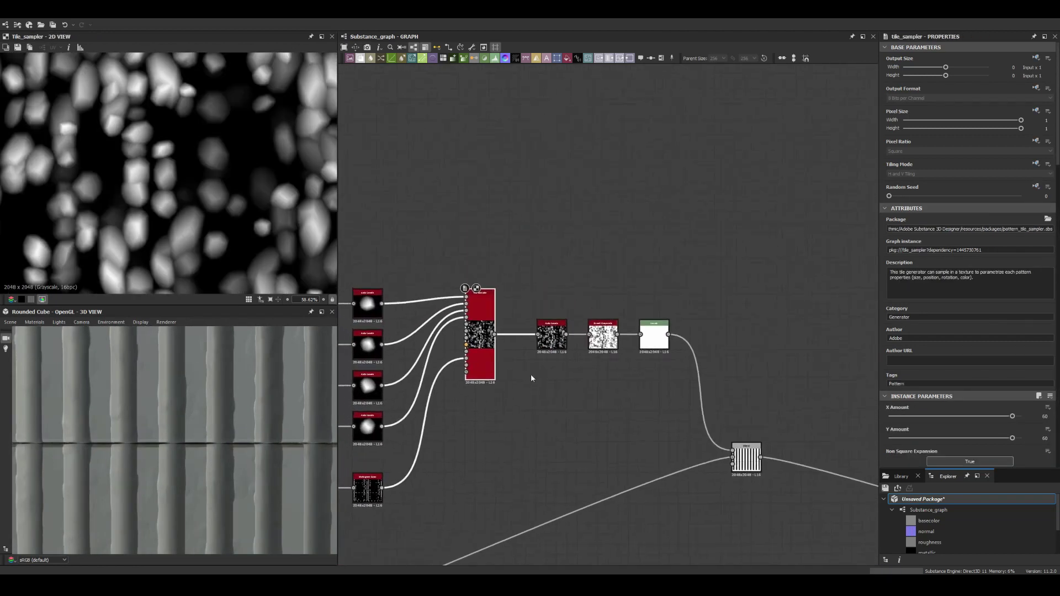
# Step: Add an Invert Grayscale after Histogram Scan and push the Levels white point fully right
pyautogui.click(698, 326)
pyautogui.scroll(-2, 606, 363)
pyautogui.scroll(6, 543, 398)
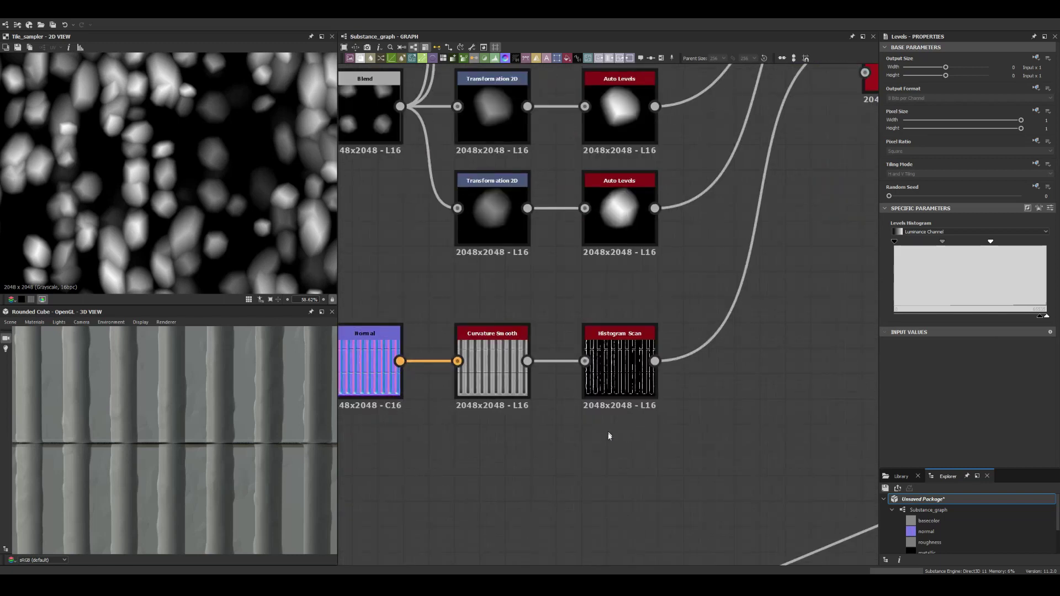
pyautogui.click(619, 359)
pyautogui.press('space')
pyautogui.click(669, 360)
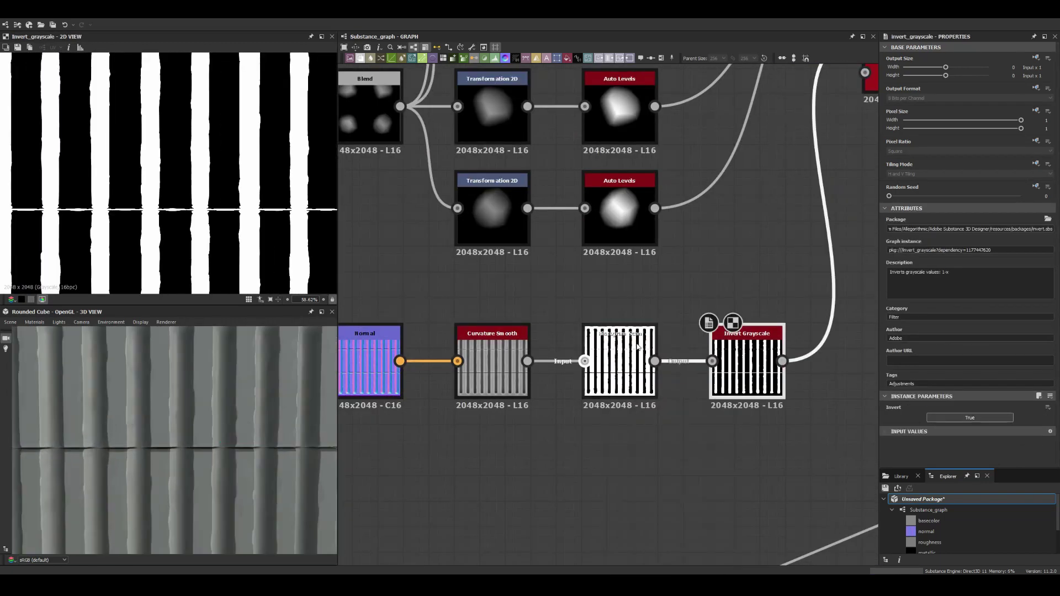
pyautogui.click(558, 390)
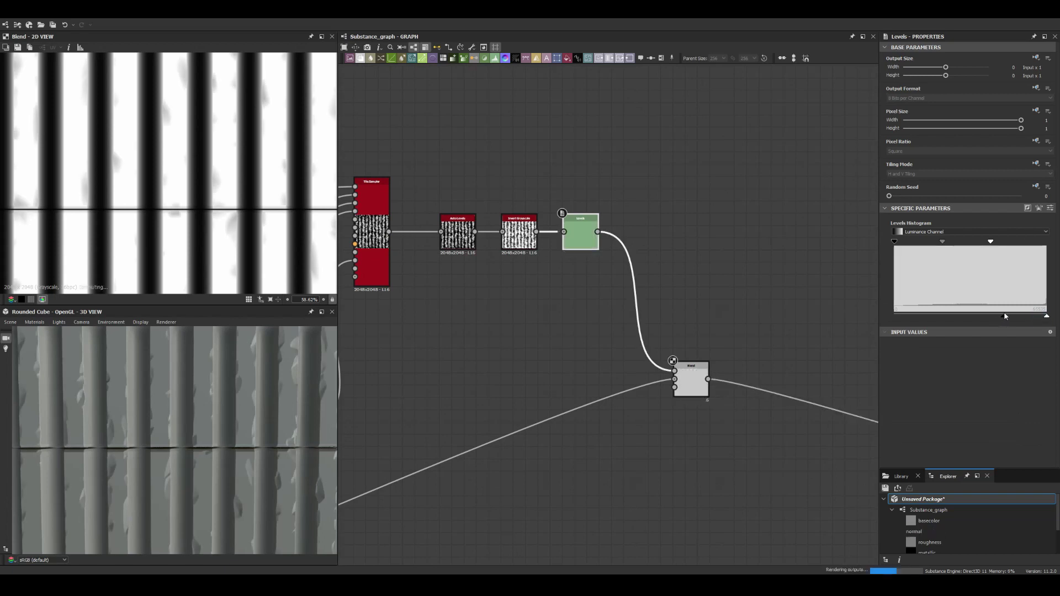
pyautogui.moveTo(990, 241); pyautogui.dragTo(1059, 242)
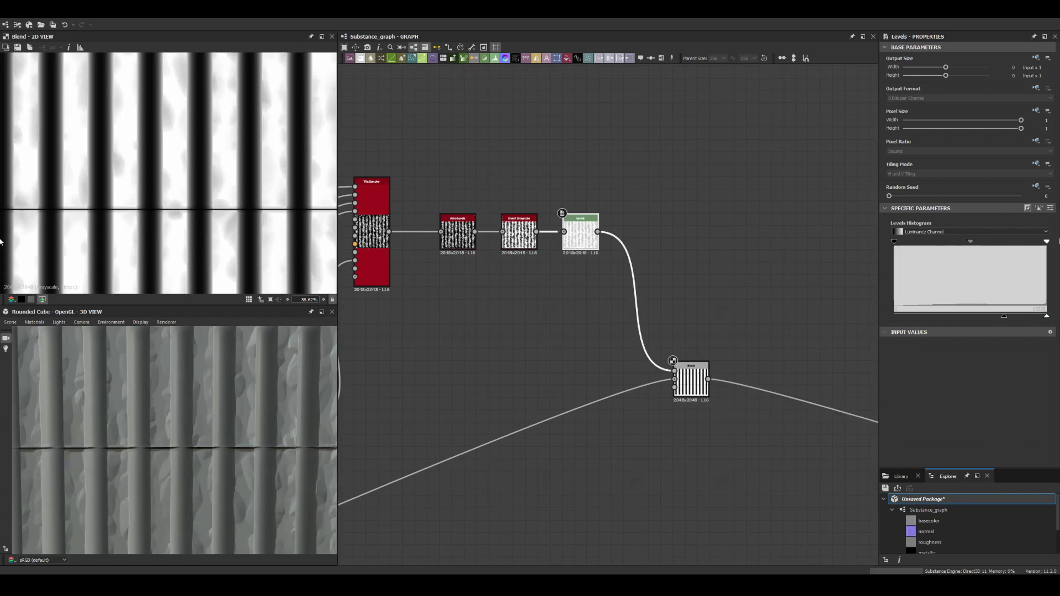
# Step: Resize the leaf tiles to 0.55 width, adjust their height, and tweak remaining Tile Sampler settings
pyautogui.click(371, 199)
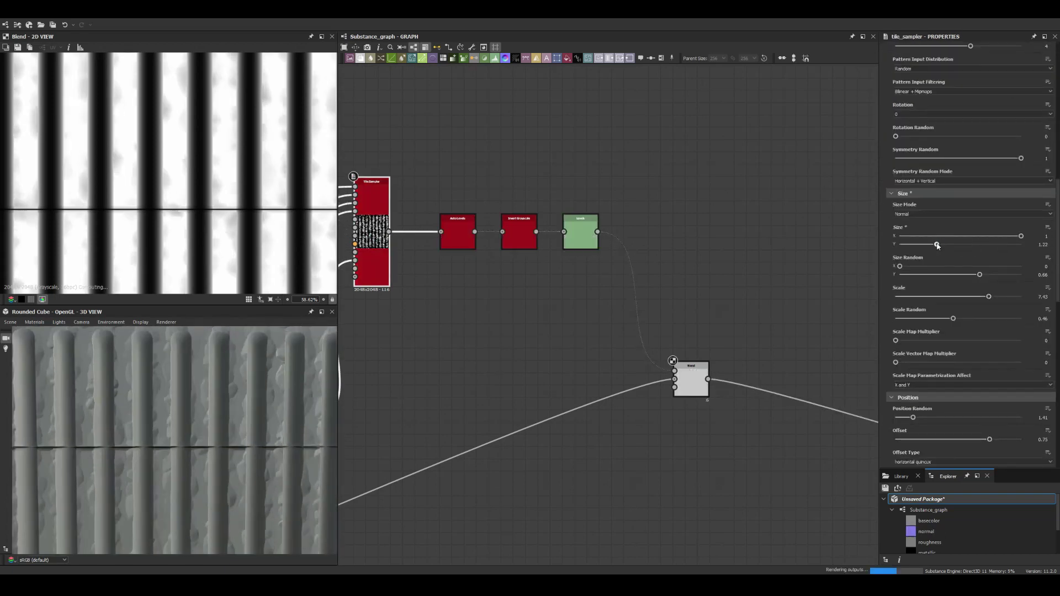
pyautogui.moveTo(937, 244); pyautogui.dragTo(960, 244)
pyautogui.moveTo(1021, 236); pyautogui.dragTo(966, 237)
pyautogui.moveTo(270, 504)
pyautogui.mouseDown()
pyautogui.moveTo(174, 415)
pyautogui.moveTo(200, 421)
pyautogui.mouseUp()
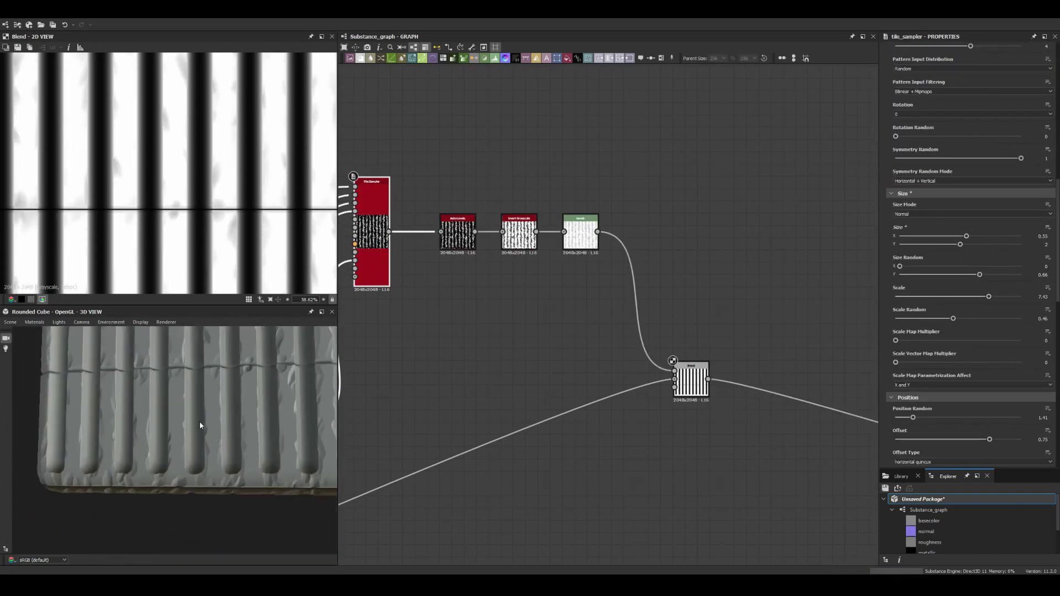
pyautogui.scroll(-10, 943, 337)
pyautogui.moveTo(943, 339); pyautogui.dragTo(957, 340)
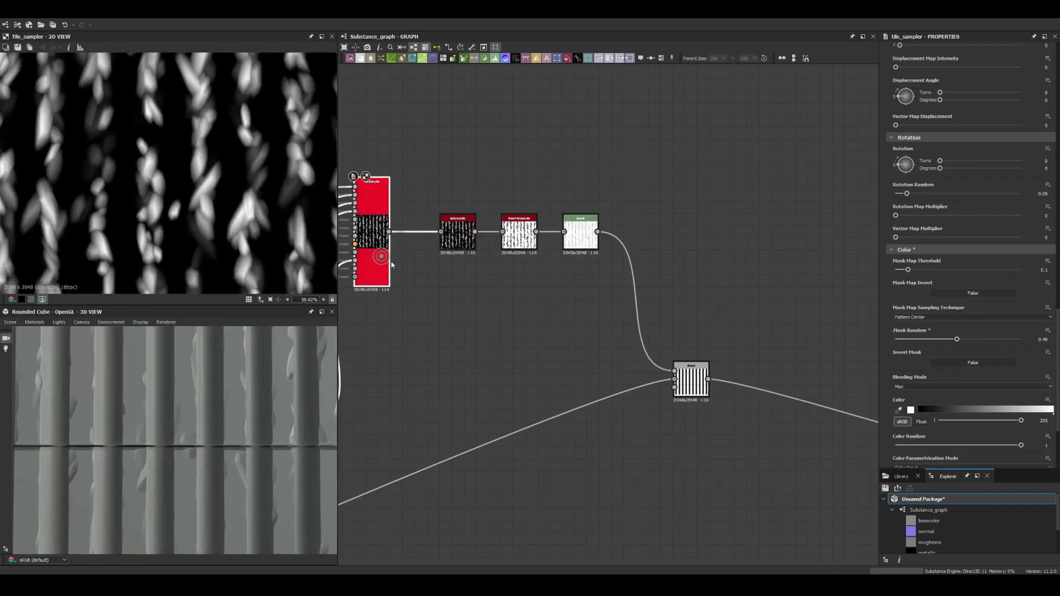
pyautogui.scroll(4, 938, 310)
pyautogui.moveTo(907, 294); pyautogui.dragTo(898, 294)
pyautogui.scroll(-5, 160, 407)
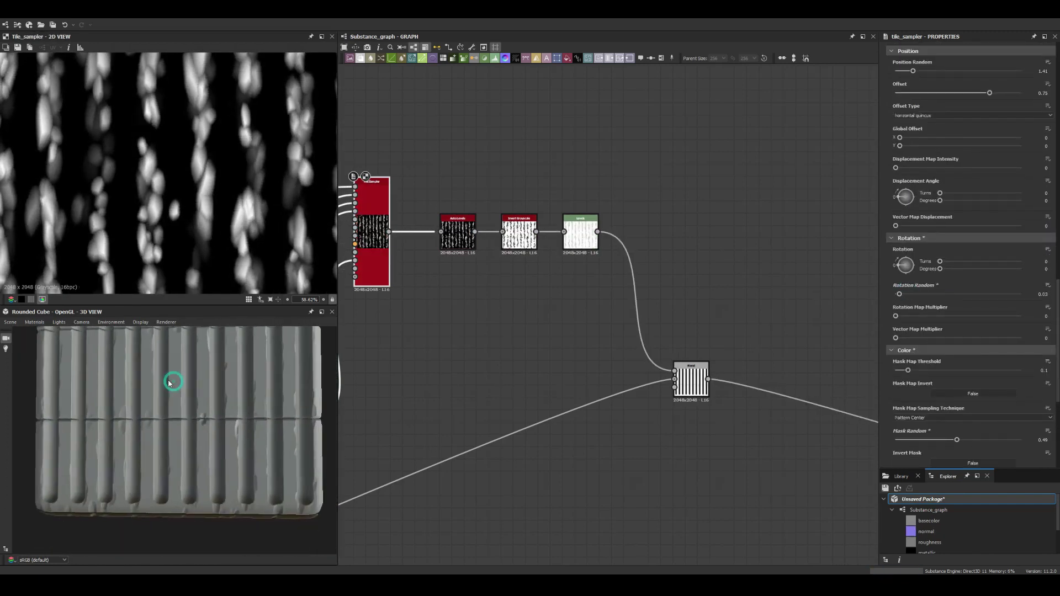
pyautogui.scroll(-4, 545, 403)
# Step: Add a flattened square Shape node and blend it into the rib stripes
pyautogui.click(545, 401)
pyautogui.press('space')
pyautogui.write('shape')
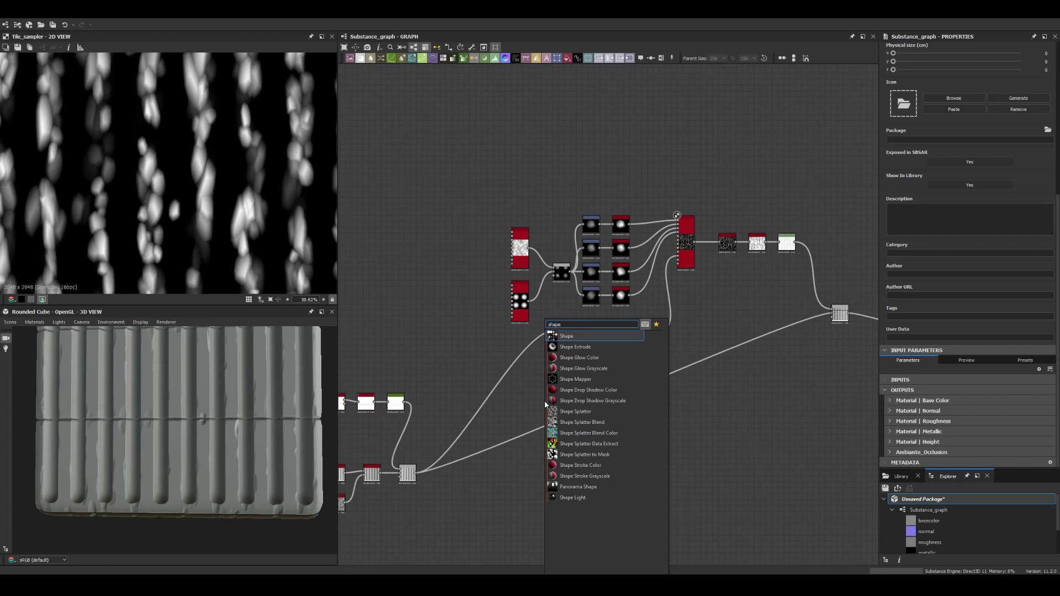
pyautogui.press('Down')
pyautogui.press('Return')
pyautogui.scroll(3, 544, 401)
pyautogui.scroll(3, 769, 308)
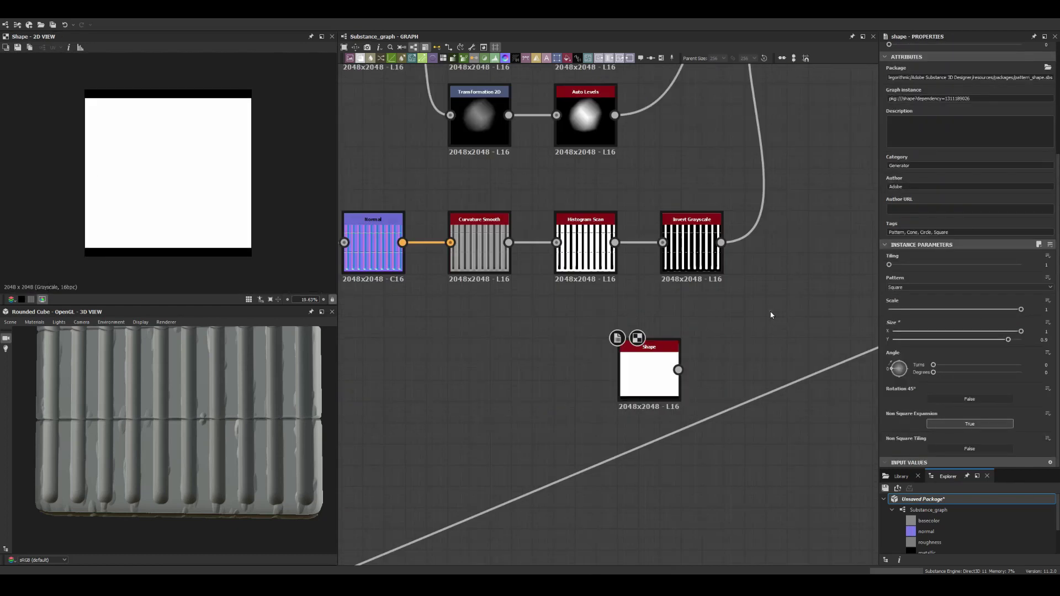
pyautogui.moveTo(677, 369); pyautogui.dragTo(748, 293)
pyautogui.scroll(-2, 962, 420)
pyautogui.moveTo(1021, 442); pyautogui.dragTo(1006, 443)
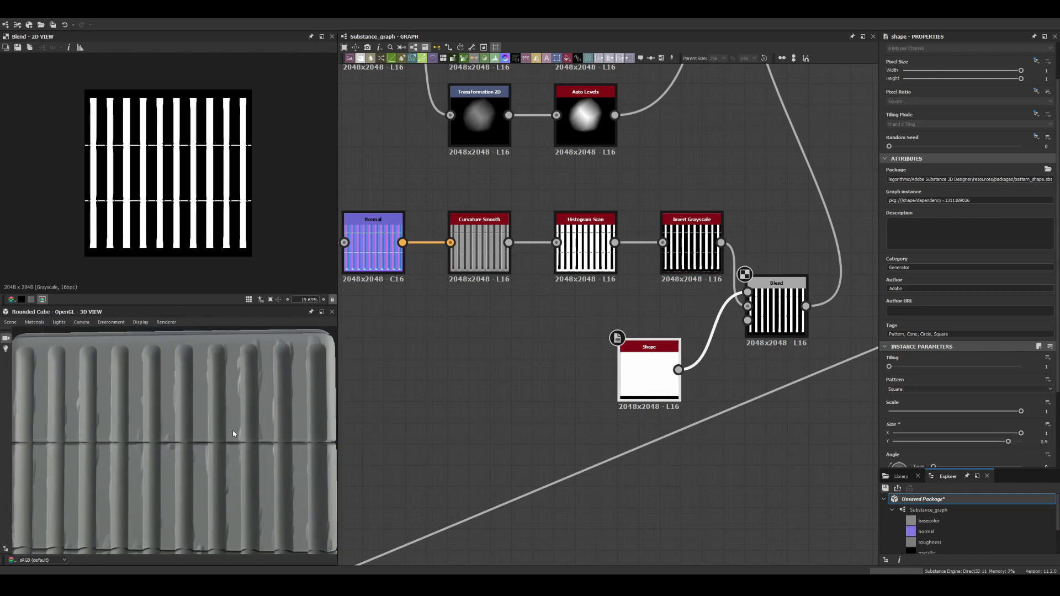
pyautogui.scroll(3, 235, 433)
pyautogui.scroll(-3, 789, 283)
# Step: Set the Tile Sampler's colour parametrization mode to Scale and lighten the Levels midtones
pyautogui.click(789, 283)
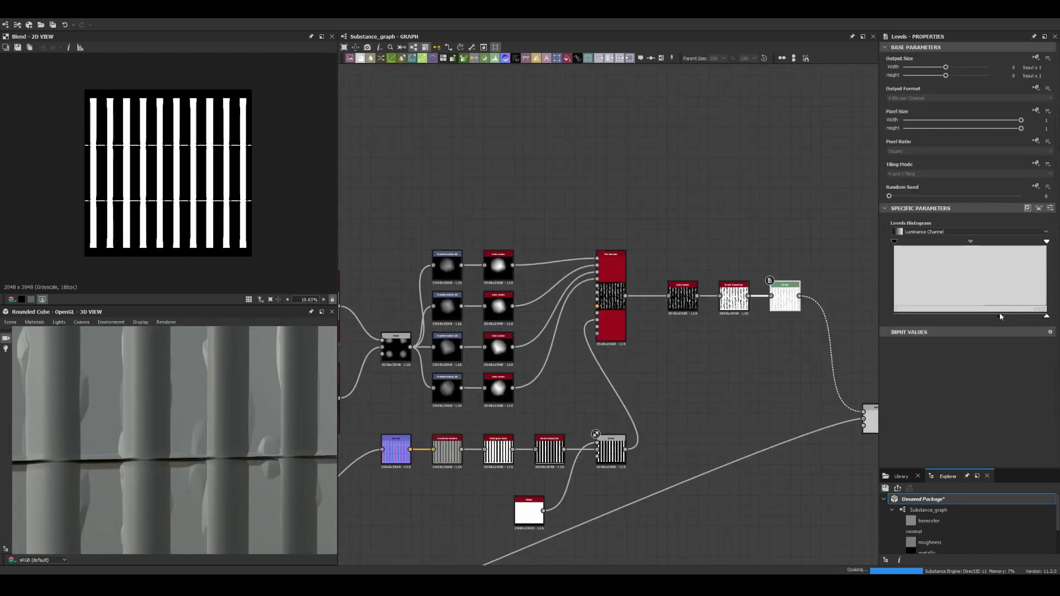
pyautogui.click(611, 265)
pyautogui.scroll(-5, 977, 379)
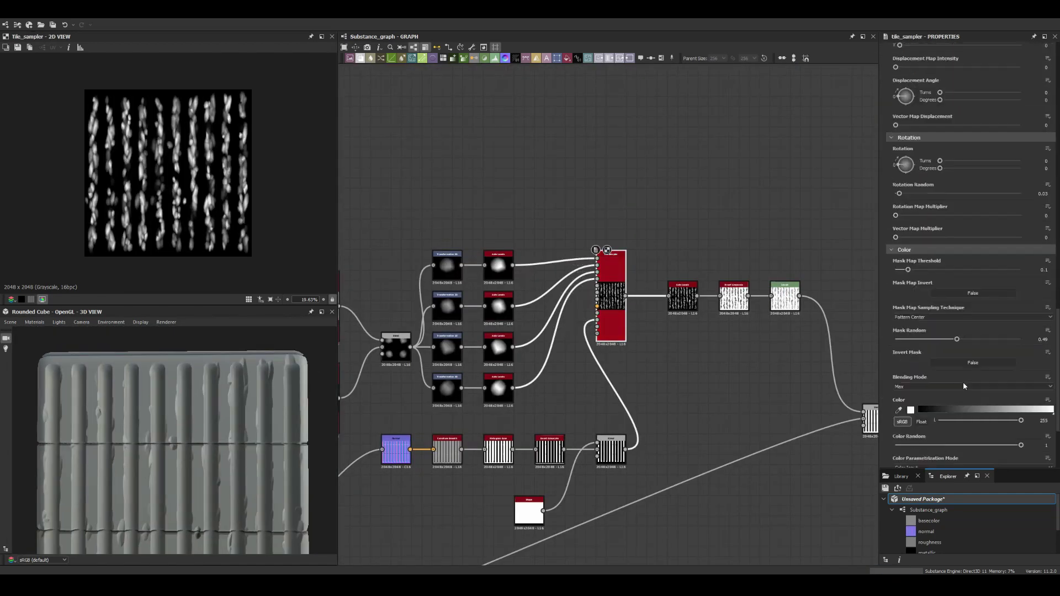
pyautogui.click(914, 368)
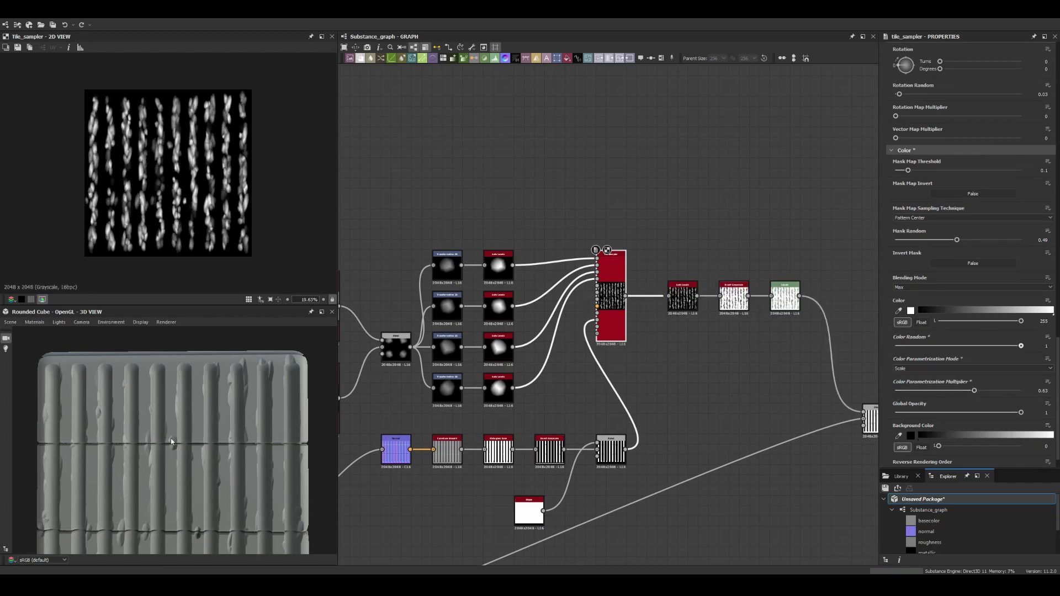
pyautogui.click(784, 299)
pyautogui.moveTo(946, 317); pyautogui.dragTo(983, 317)
pyautogui.click(10, 322)
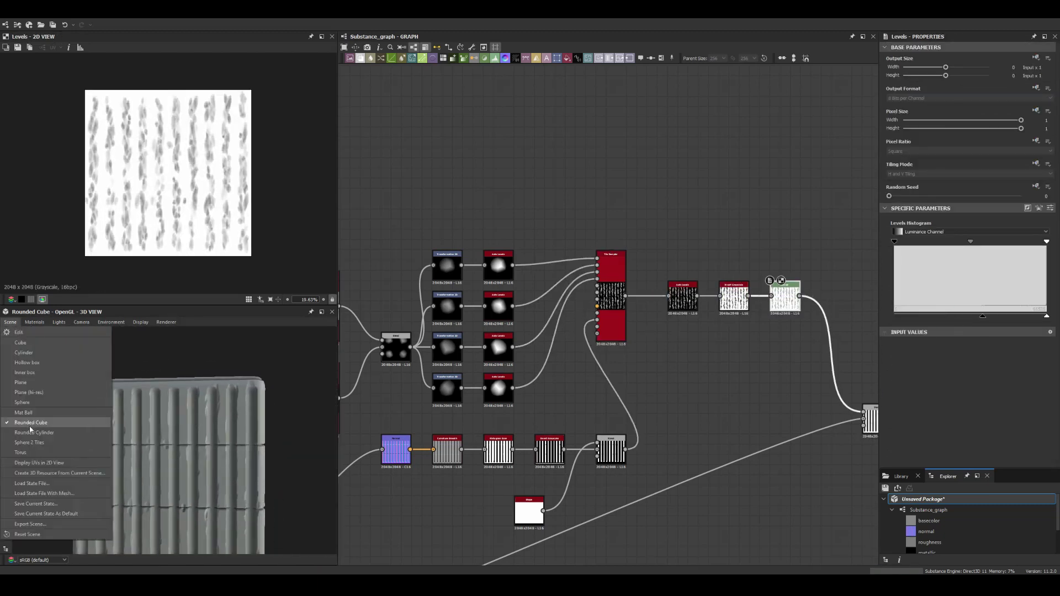
# Step: Switch the 3D preview mesh to Rounded Cylinder and preview the Blend output in 2D
pyautogui.click(44, 389)
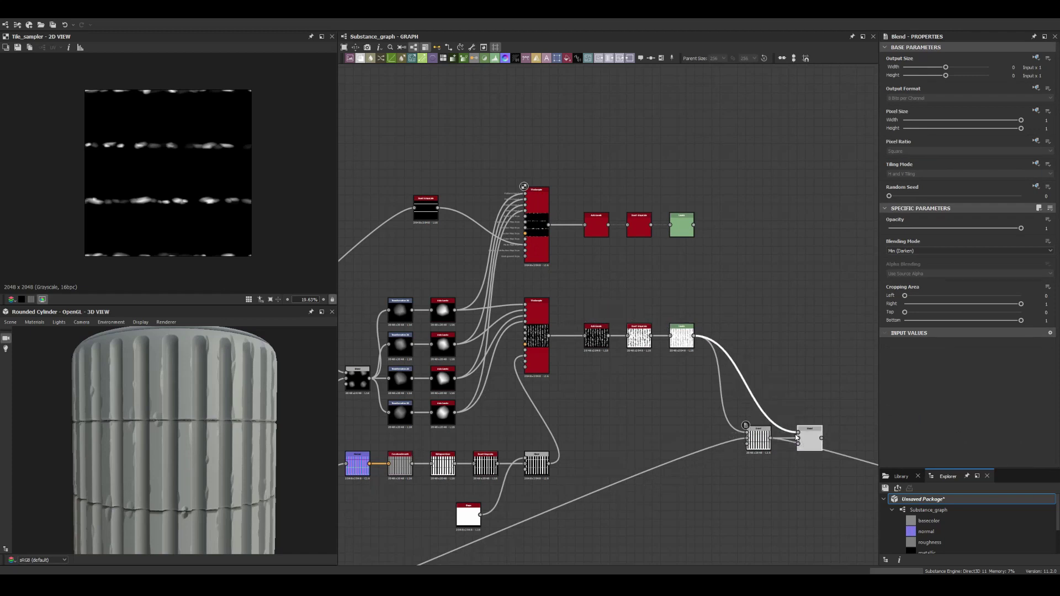
pyautogui.doubleClick(796, 438)
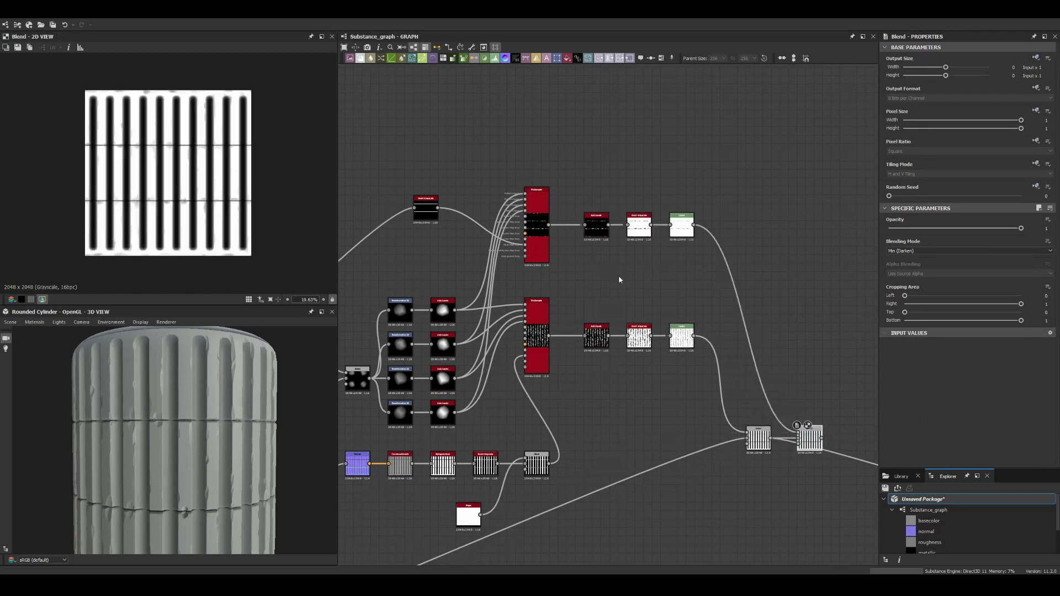
pyautogui.moveTo(618, 276); pyautogui.dragTo(503, 242, button='middle')
pyautogui.scroll(3, 184, 413)
pyautogui.scroll(-5, 960, 389)
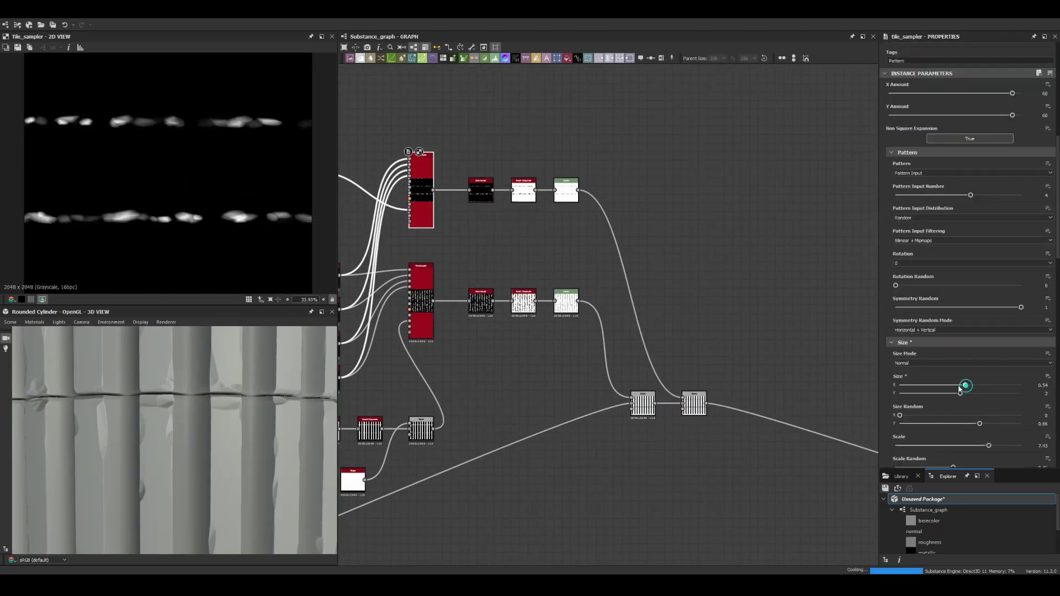
pyautogui.scroll(-2, 607, 304)
pyautogui.scroll(5, 406, 361)
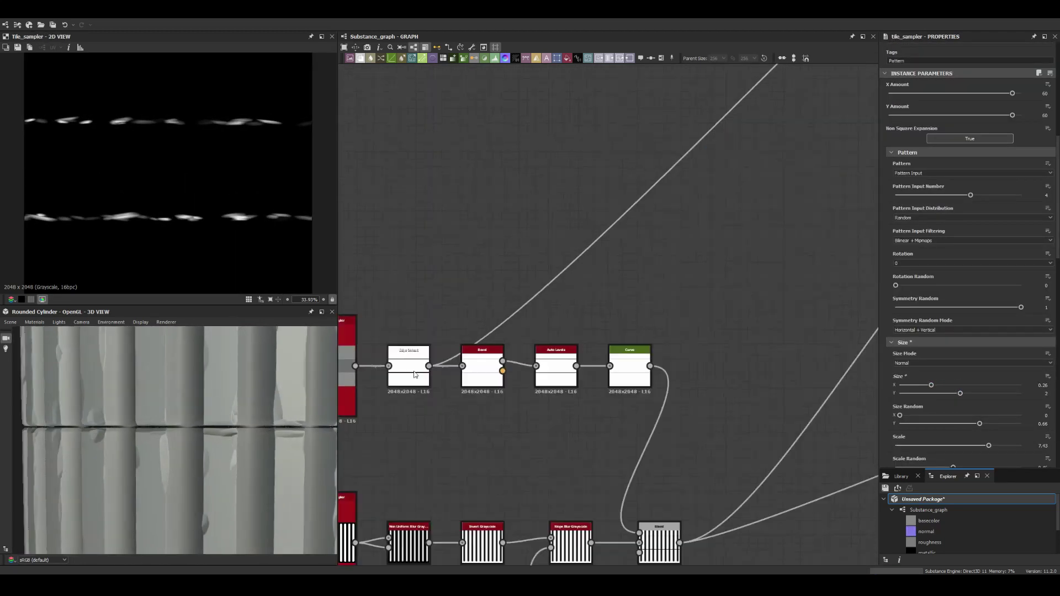
pyautogui.scroll(-5, 701, 268)
pyautogui.scroll(5, 494, 372)
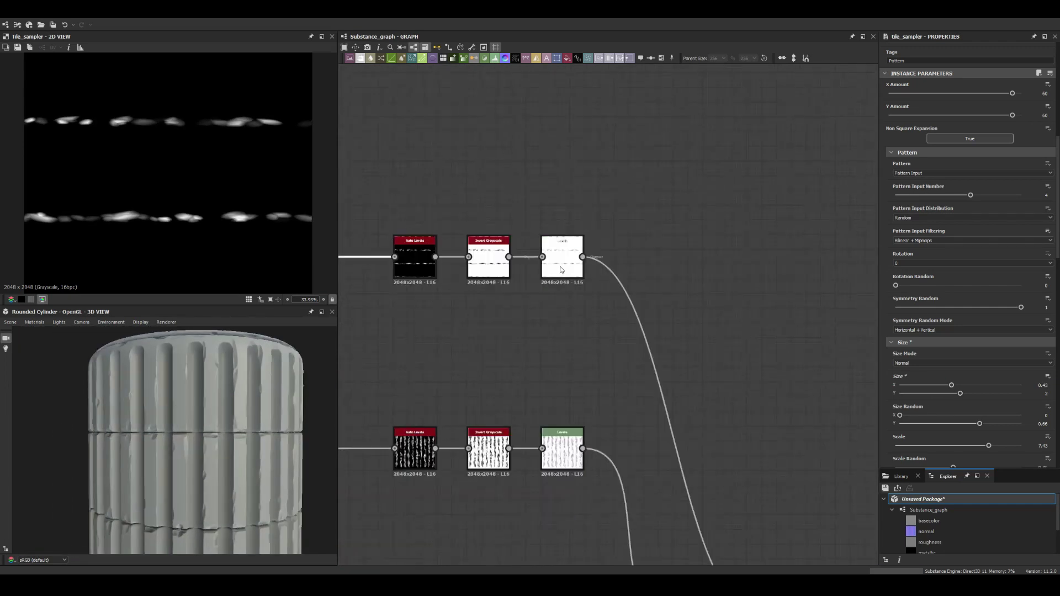
pyautogui.scroll(5, 268, 431)
# Step: Nudge the Levels white point, increase the chips' Size Random, and make the chips taller
pyautogui.moveTo(1012, 241); pyautogui.dragTo(1021, 241)
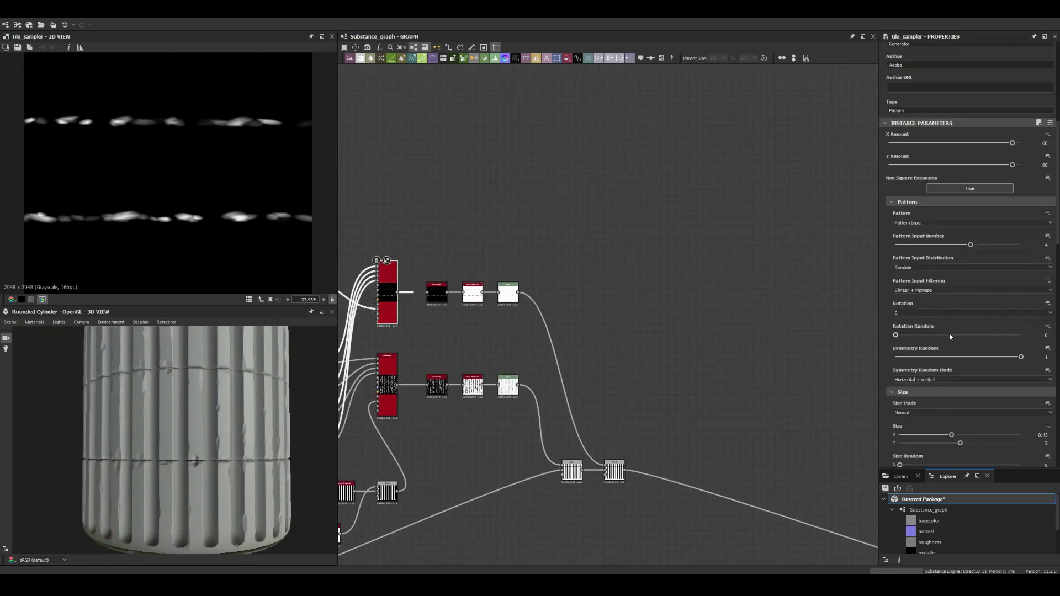
pyautogui.moveTo(928, 427)
pyautogui.mouseDown()
pyautogui.moveTo(998, 427)
pyautogui.moveTo(979, 423)
pyautogui.mouseUp()
pyautogui.moveTo(900, 415); pyautogui.dragTo(923, 415)
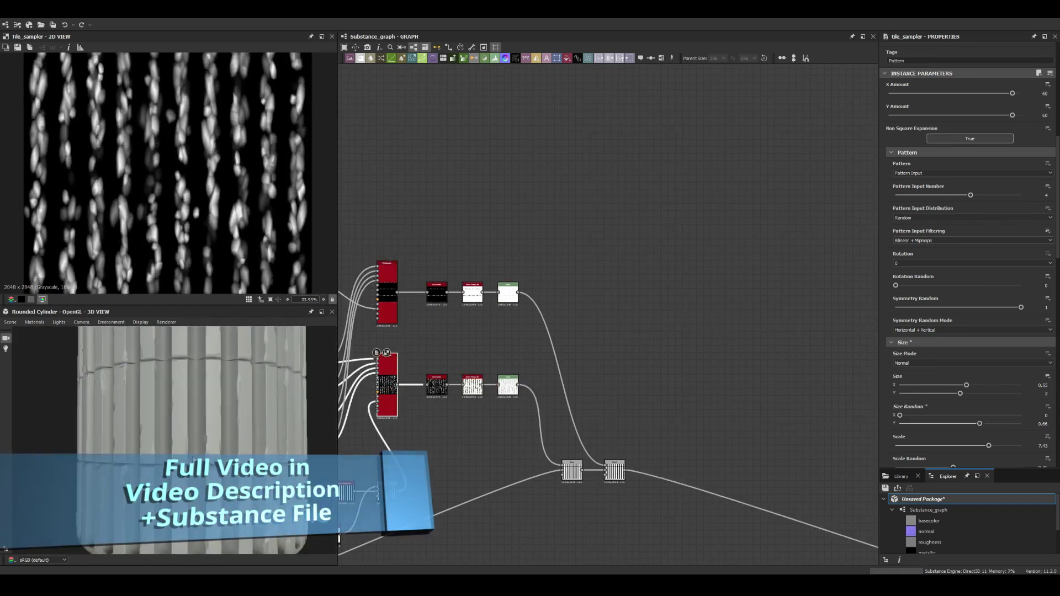
pyautogui.click(507, 385)
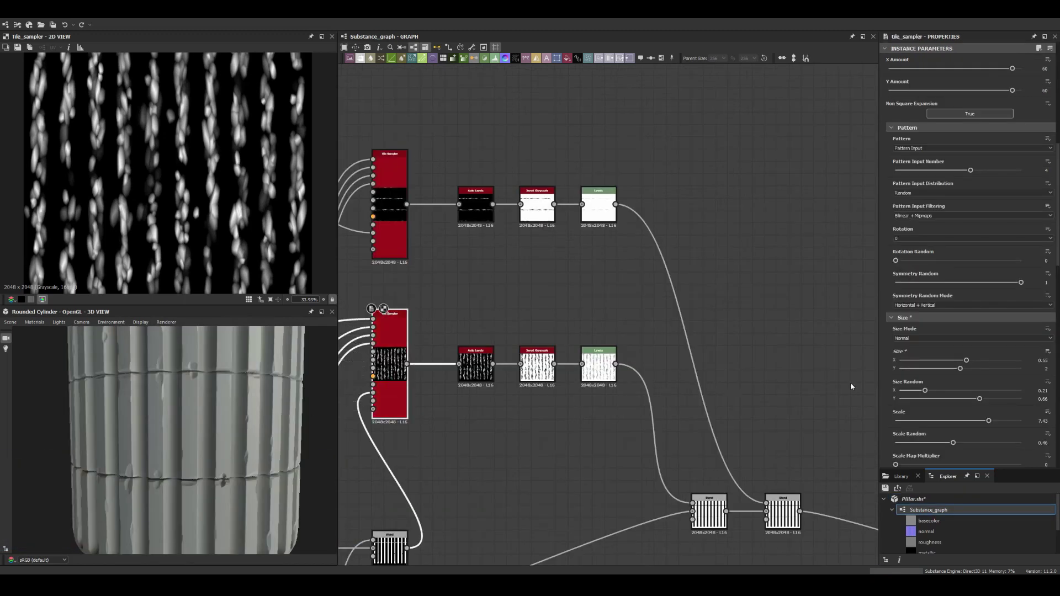
pyautogui.moveTo(974, 369); pyautogui.dragTo(986, 368)
pyautogui.scroll(-3, 527, 281)
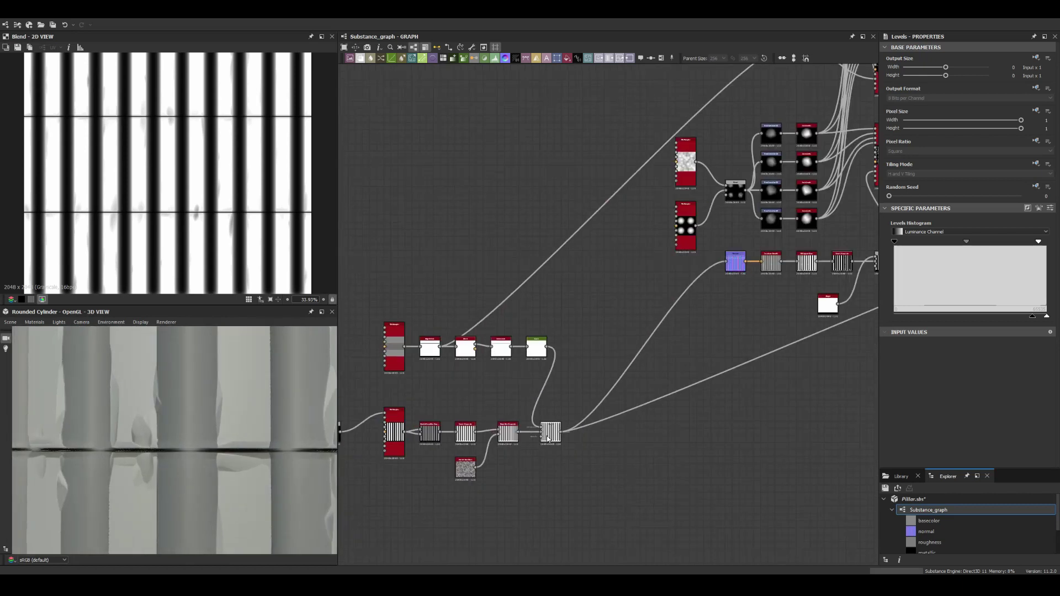
# Step: Insert a Curve node before the Blend and pull it up to whiten the mask
pyautogui.press('space')
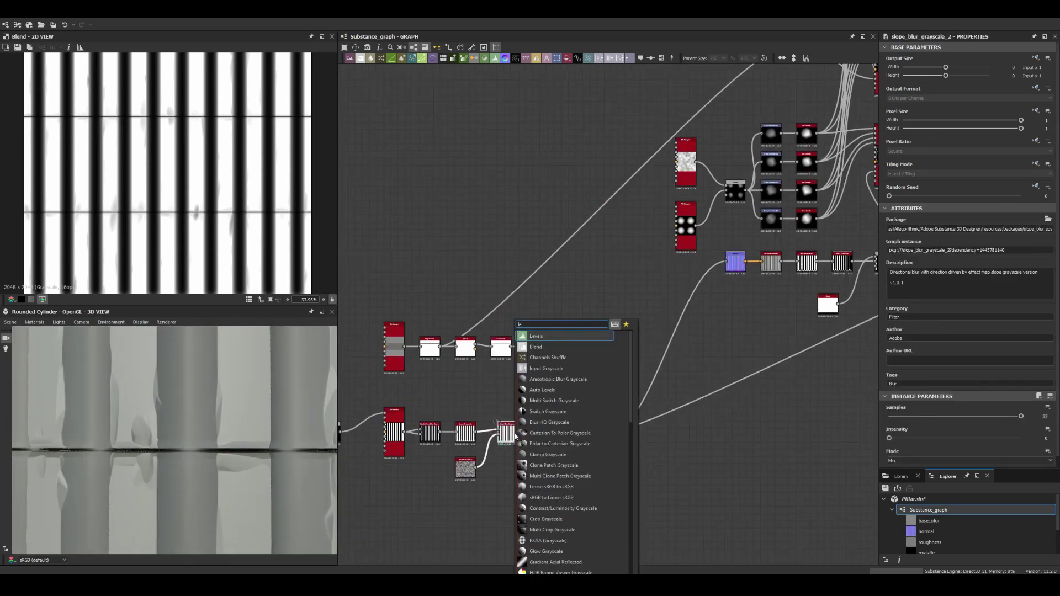
pyautogui.press('Return')
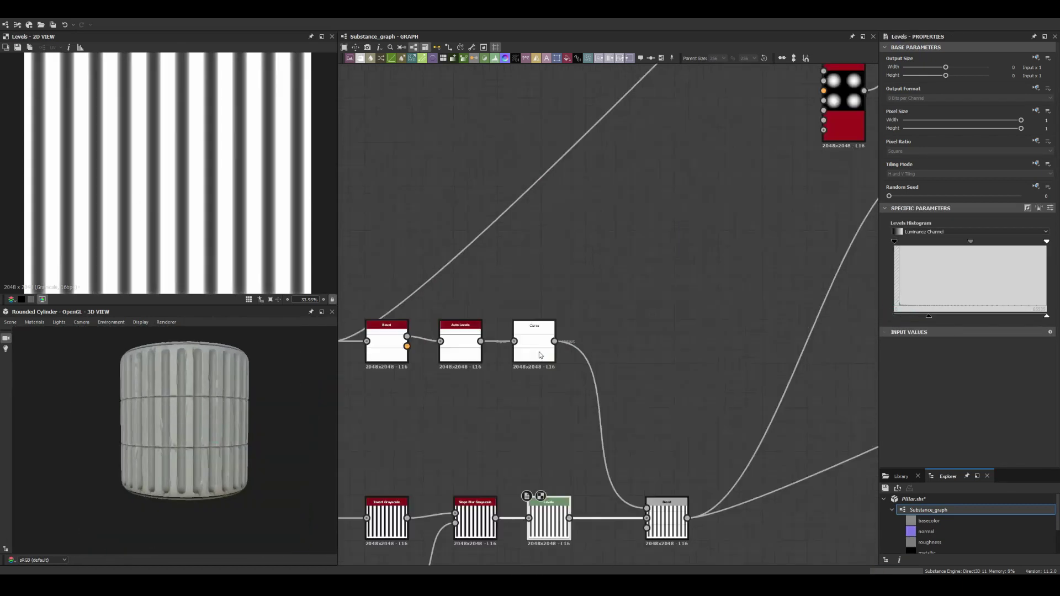
pyautogui.click(539, 352)
pyautogui.moveTo(946, 296); pyautogui.dragTo(926, 296)
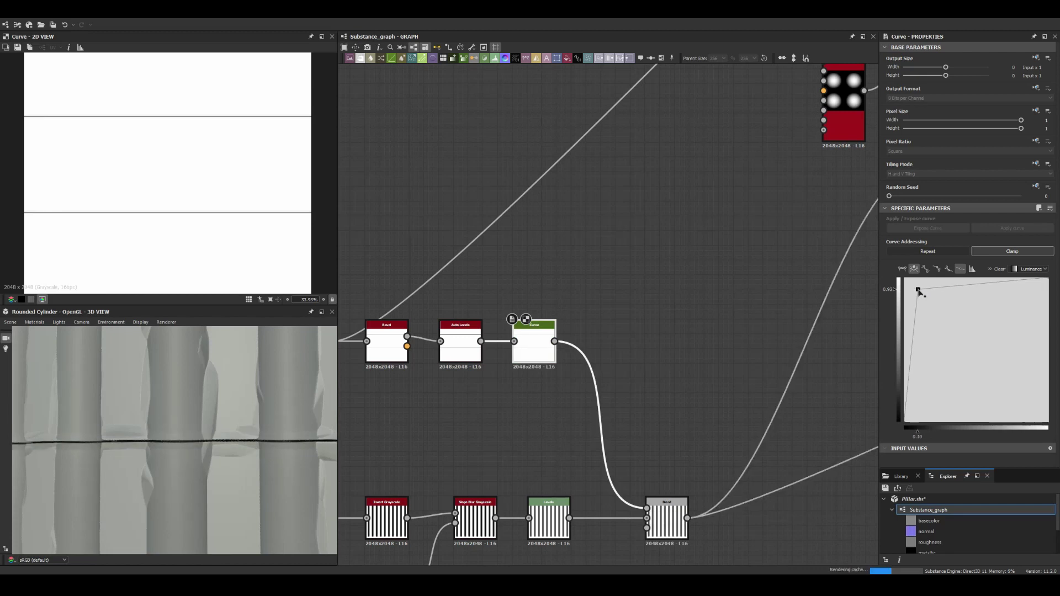
pyautogui.scroll(-5, 166, 426)
pyautogui.scroll(-5, 558, 379)
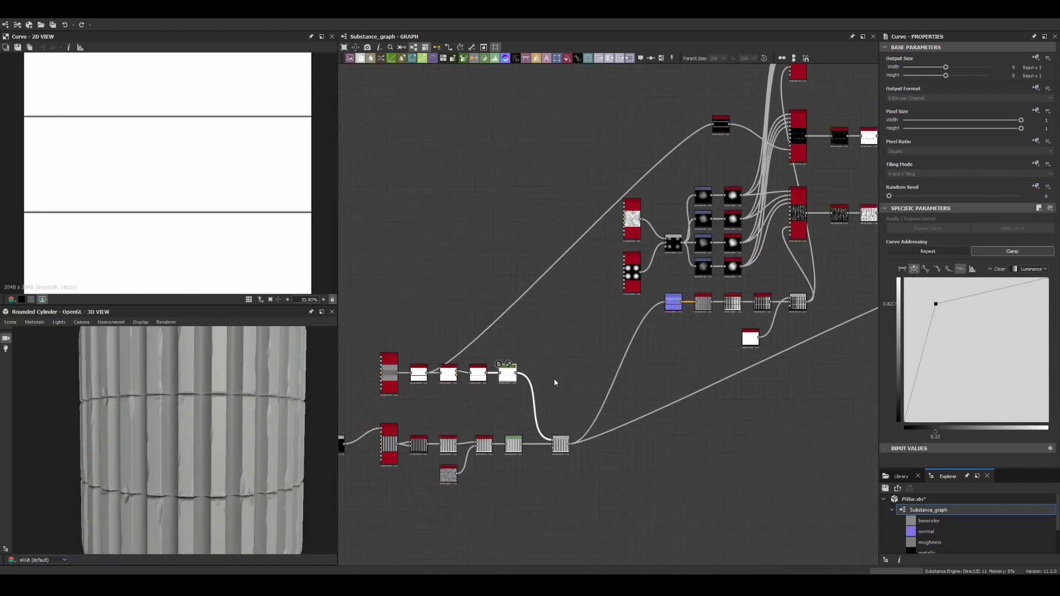
pyautogui.scroll(3, 689, 261)
# Step: Place the Histogram Scan chain beside the tile samplers and raise its Position
pyautogui.click(553, 309)
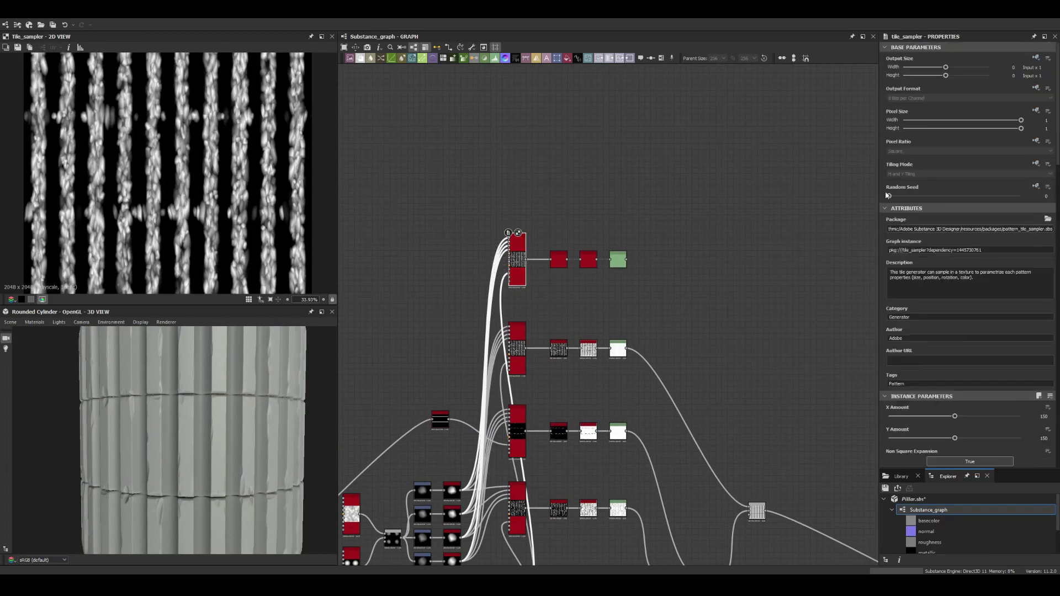
pyautogui.scroll(2, 524, 387)
pyautogui.scroll(2, 608, 398)
pyautogui.moveTo(539, 331); pyautogui.dragTo(574, 223)
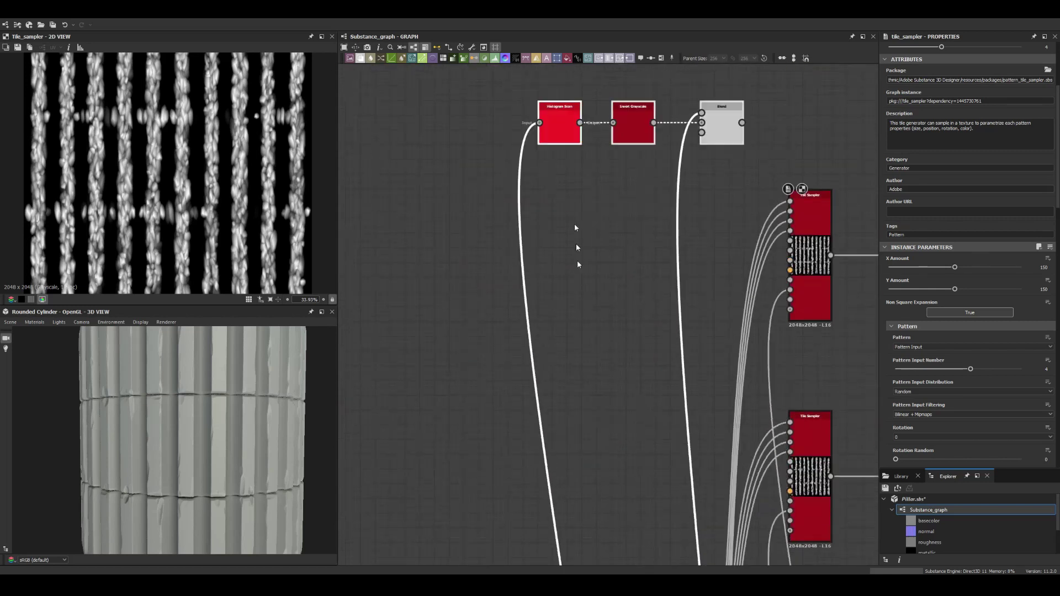
pyautogui.moveTo(575, 223); pyautogui.dragTo(387, 353, button='middle')
pyautogui.click(375, 351)
pyautogui.moveTo(911, 415); pyautogui.dragTo(938, 415)
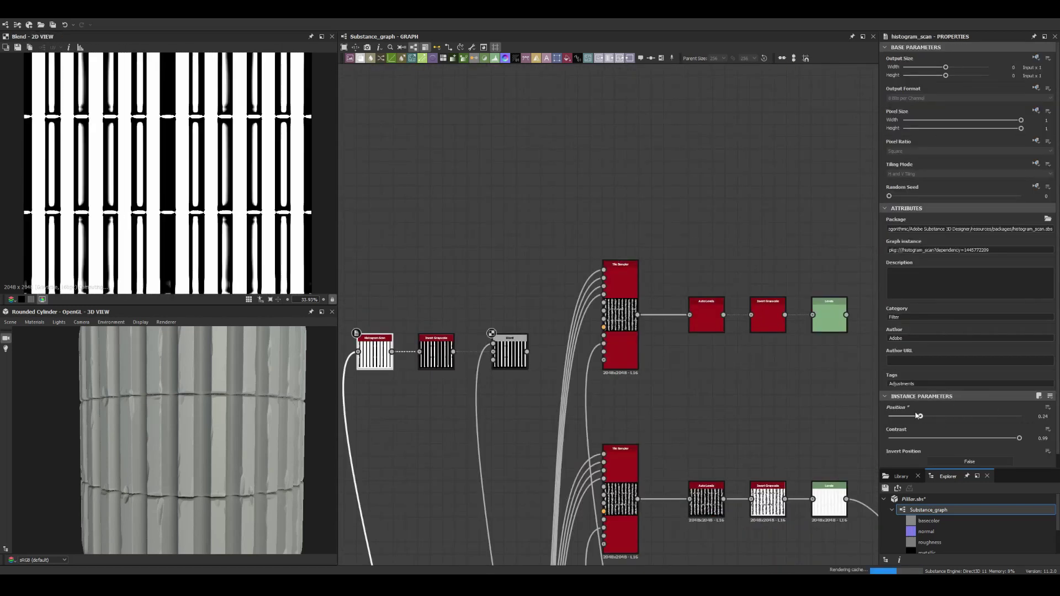
pyautogui.doubleClick(358, 354)
pyautogui.scroll(-3, 488, 253)
pyautogui.moveTo(488, 253); pyautogui.dragTo(497, 110, button='middle')
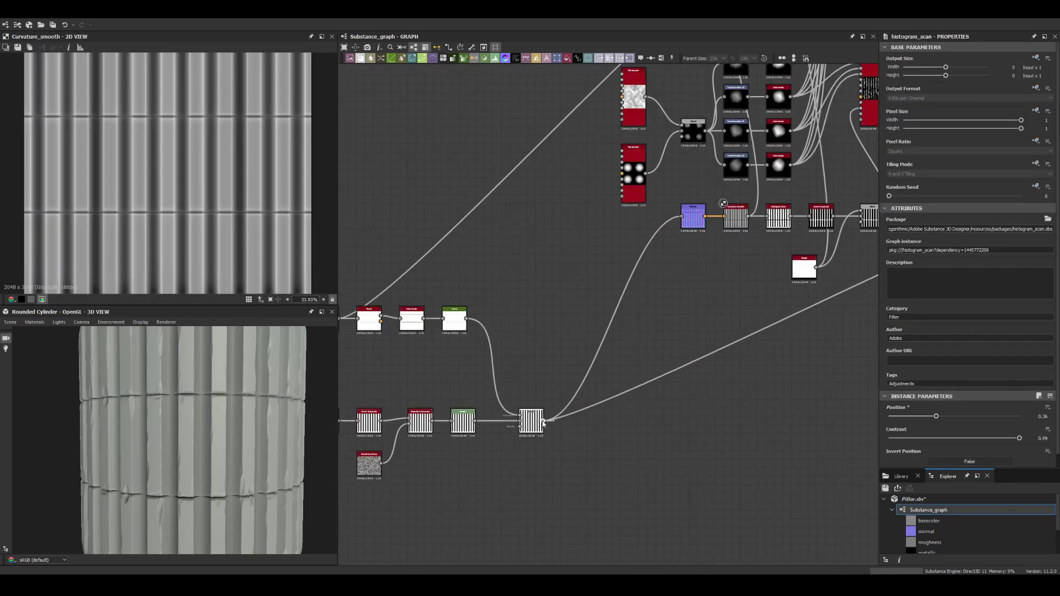
pyautogui.scroll(3, 569, 265)
pyautogui.moveTo(936, 415); pyautogui.dragTo(956, 416)
# Step: Preview the multiplied mask and the combined Min blend, then inspect the top chain's Levels
pyautogui.moveTo(474, 374); pyautogui.dragTo(343, 390, button='middle')
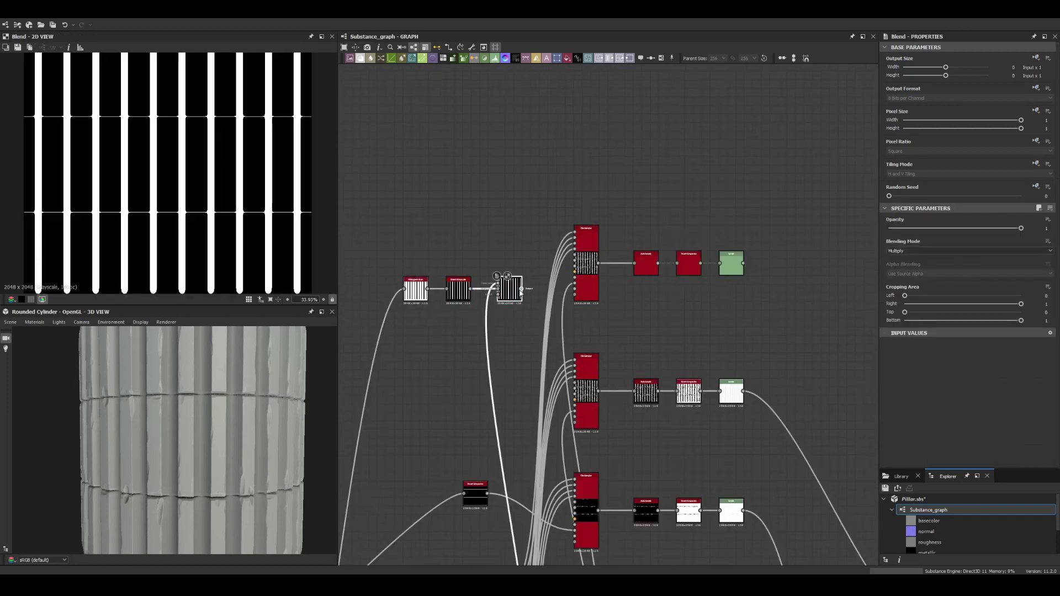
pyautogui.doubleClick(582, 276)
pyautogui.moveTo(582, 276); pyautogui.dragTo(597, 422, button='middle')
pyautogui.doubleClick(599, 311)
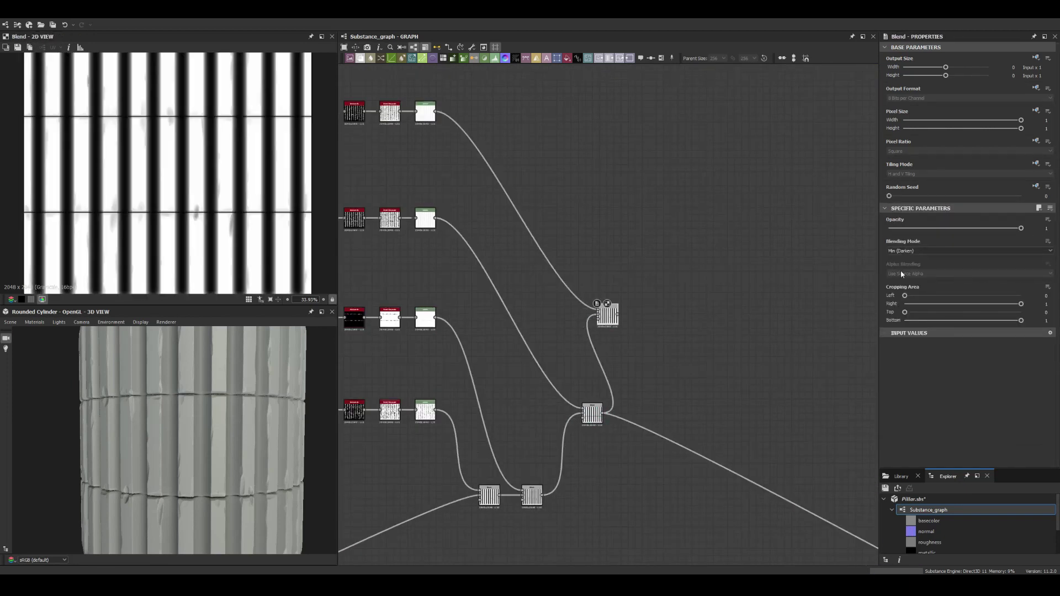
pyautogui.scroll(4, 509, 149)
pyautogui.click(572, 312)
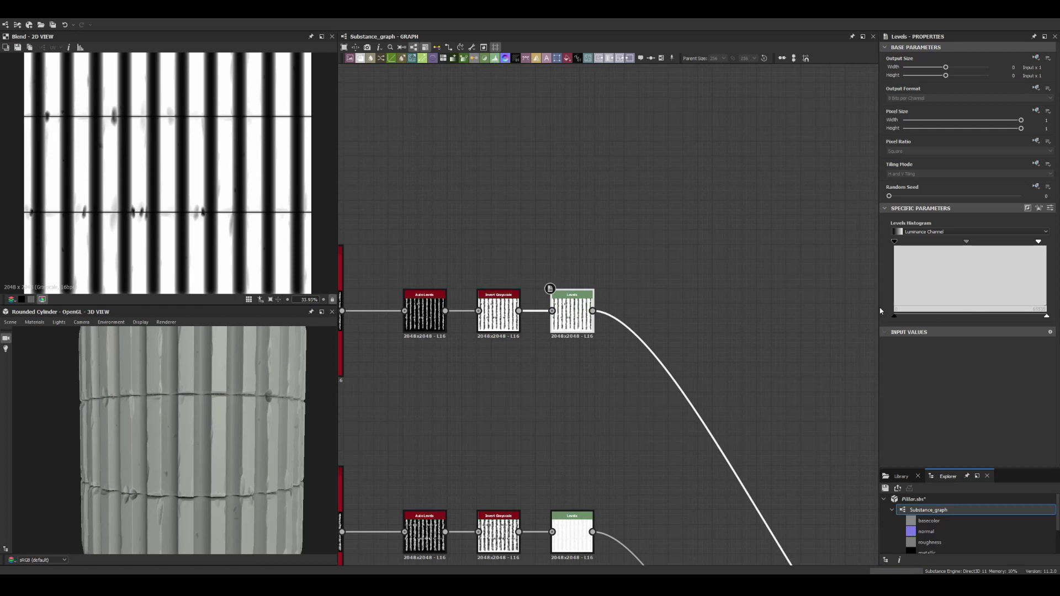
pyautogui.scroll(3, 208, 426)
# Step: Place an Edge Detect node and feed its multiplying Blend into the tile sampler mask
pyautogui.scroll(-3, 607, 314)
pyautogui.moveTo(607, 315); pyautogui.dragTo(611, 323, button='middle')
pyautogui.click(611, 323)
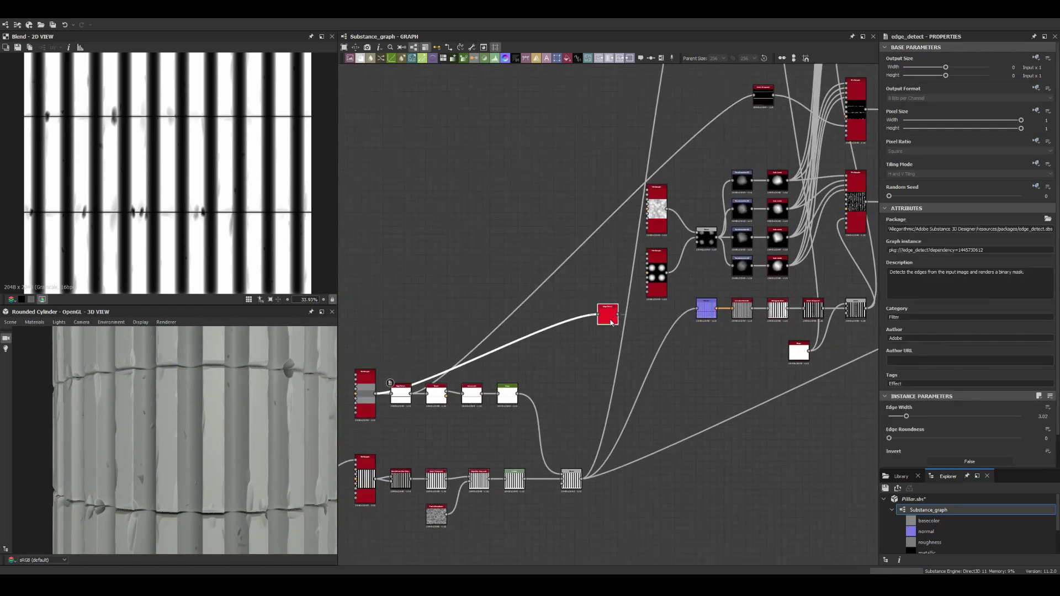
pyautogui.scroll(4, 612, 323)
pyautogui.scroll(-2, 533, 311)
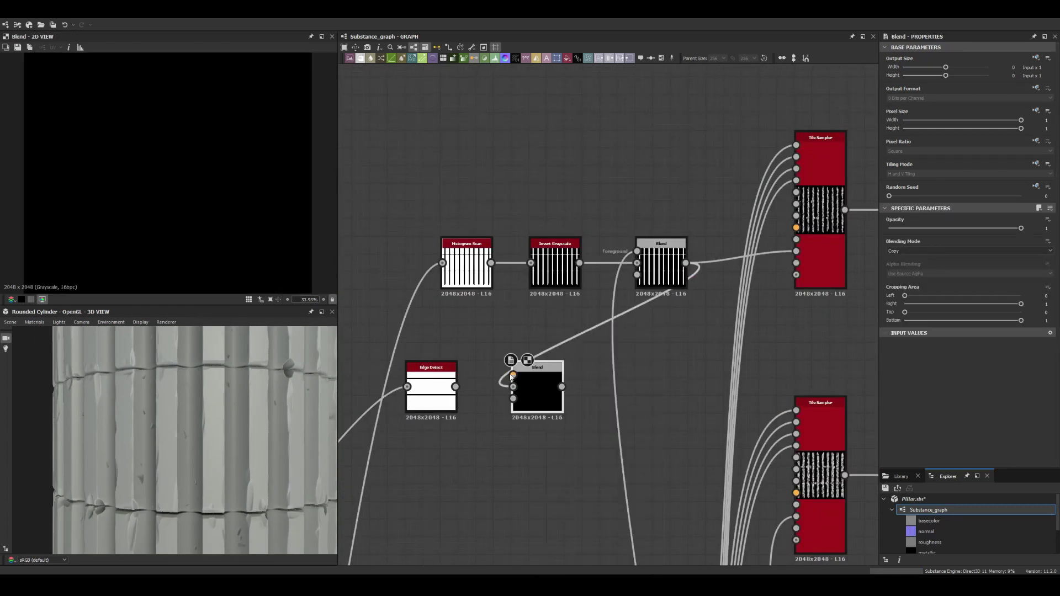
pyautogui.moveTo(796, 251); pyautogui.dragTo(563, 387)
pyautogui.scroll(-2, 630, 239)
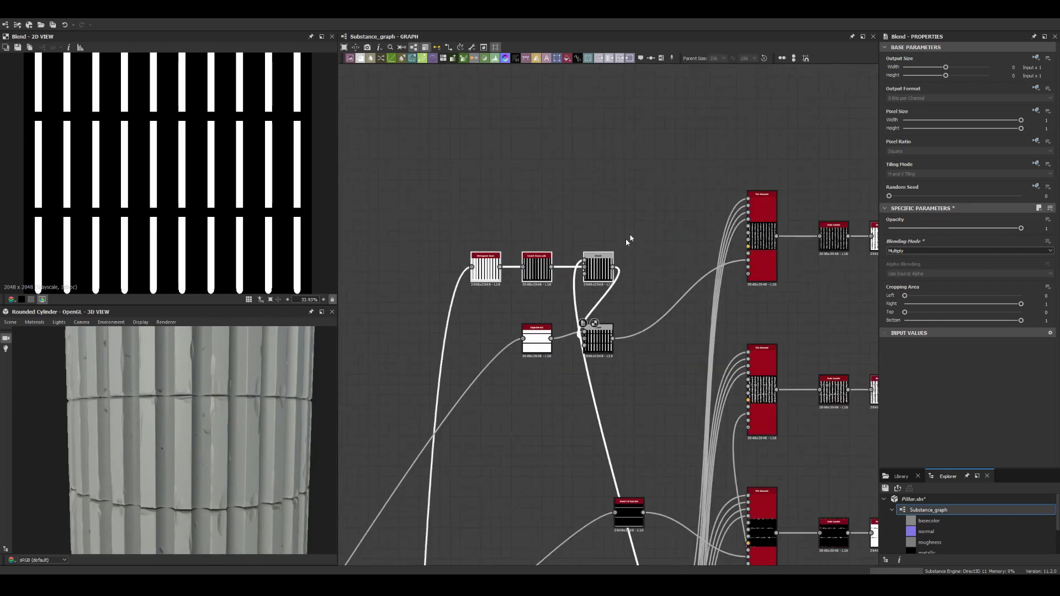
pyautogui.moveTo(548, 354)
pyautogui.mouseDown(button='middle')
pyautogui.moveTo(521, 268)
pyautogui.moveTo(518, 186)
pyautogui.mouseUp(button='middle')
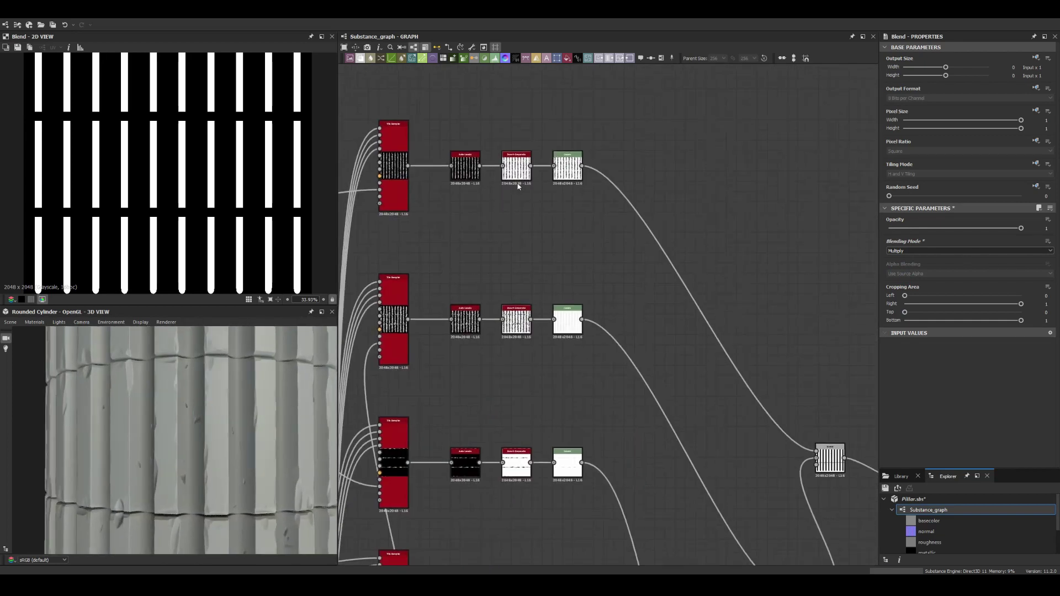
# Step: Try and undo a Levels black point change, then lower Histogram Scan Position to 0.02
pyautogui.moveTo(895, 241); pyautogui.dragTo(942, 243)
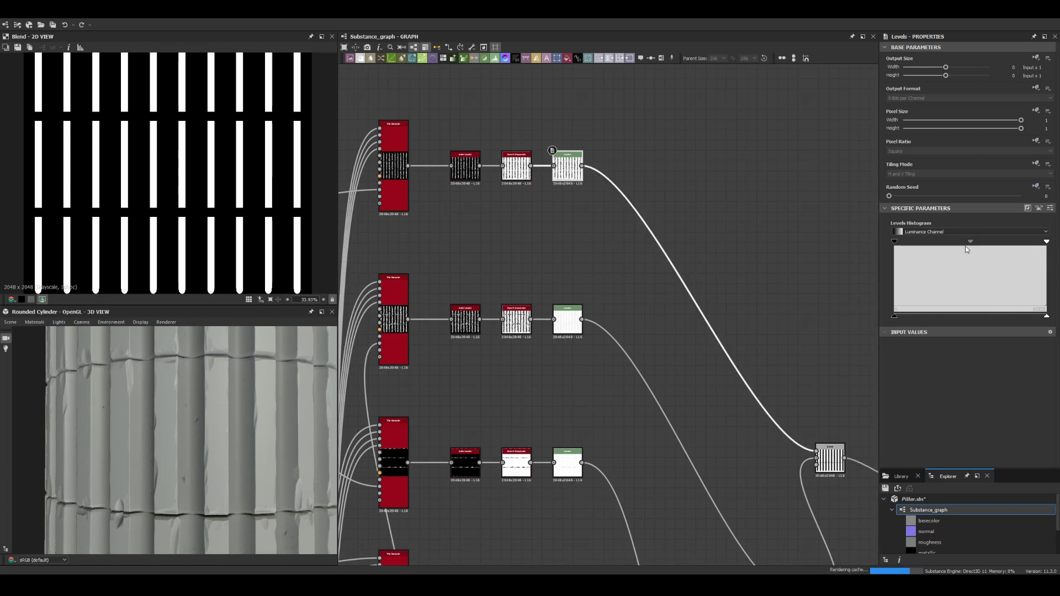
pyautogui.hotkey('ctrl', 'z')
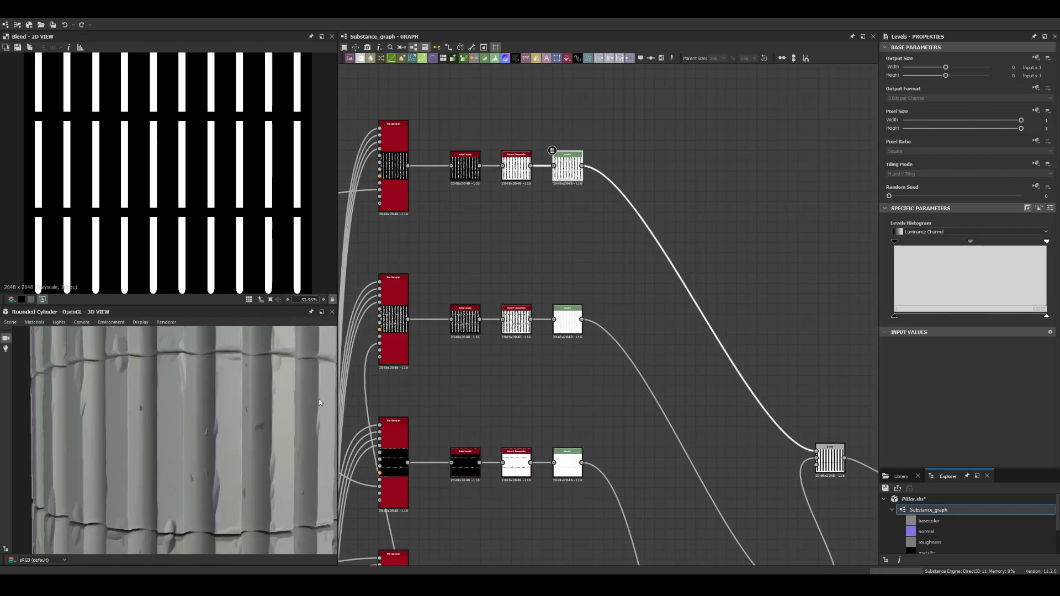
pyautogui.scroll(-5, 608, 276)
pyautogui.scroll(5, 497, 276)
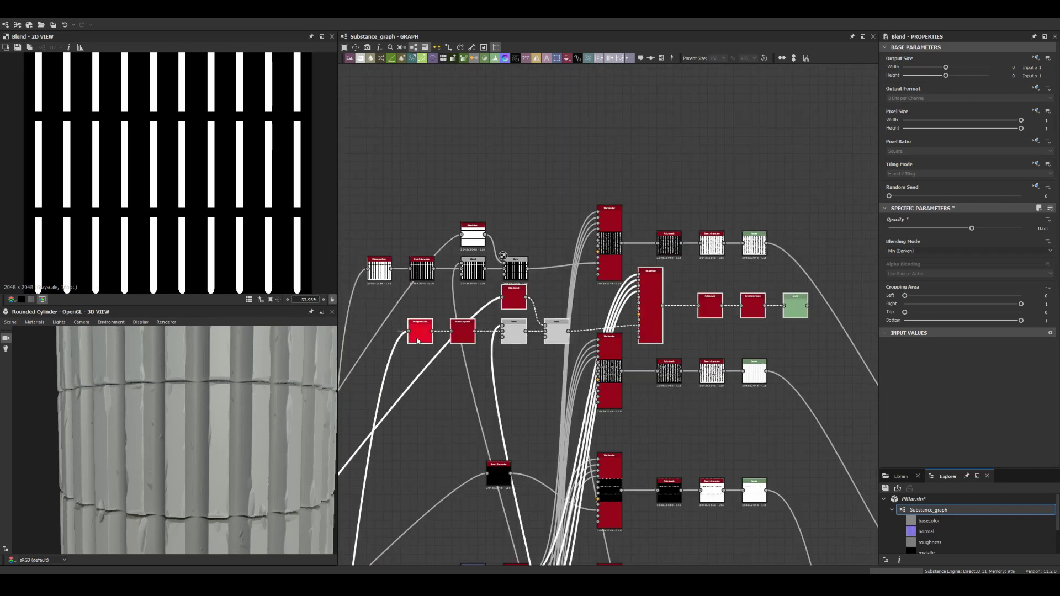
pyautogui.click(567, 127)
pyautogui.moveTo(348, 153); pyautogui.dragTo(425, 280, button='middle')
pyautogui.click(425, 280)
pyautogui.click(939, 415)
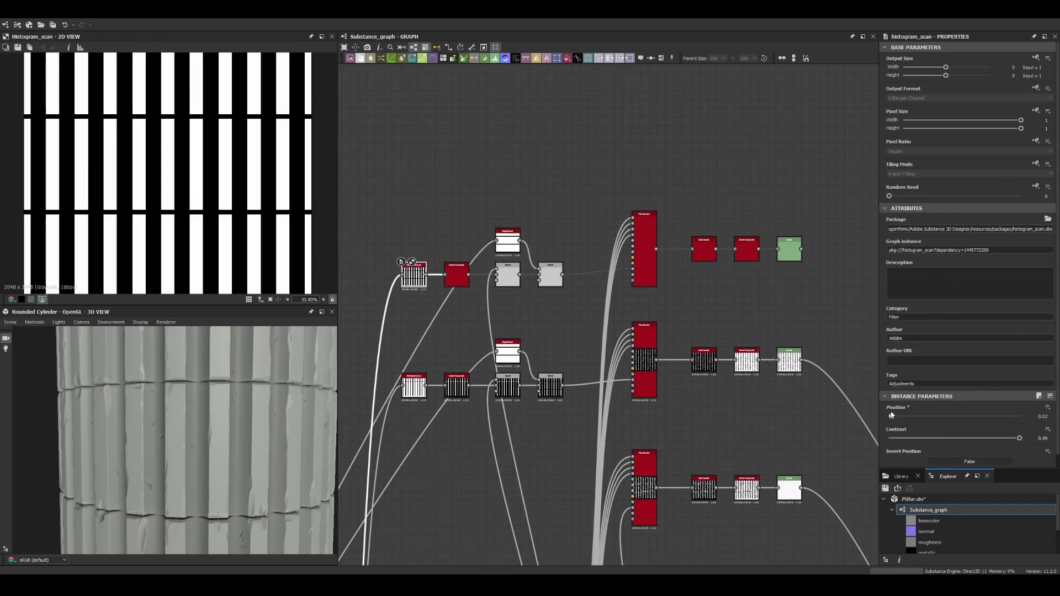
# Step: Select the chain's Levels node and preview the tile sampler output
pyautogui.moveTo(790, 248); pyautogui.dragTo(740, 265, button='middle')
pyautogui.click(741, 265)
pyautogui.scroll(2, 577, 287)
pyautogui.scroll(2, 577, 288)
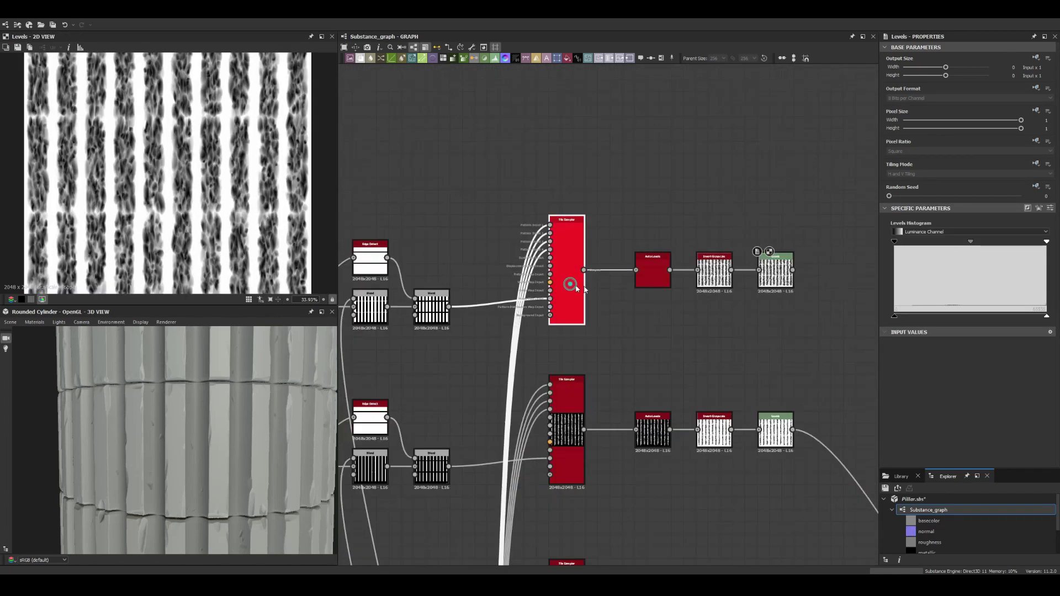
pyautogui.doubleClick(577, 288)
pyautogui.scroll(-3, 577, 289)
pyautogui.scroll(-2, 602, 314)
# Step: Swap the row-combining Blend's inputs and add a Levels node after Invert Grayscale
pyautogui.click(601, 313)
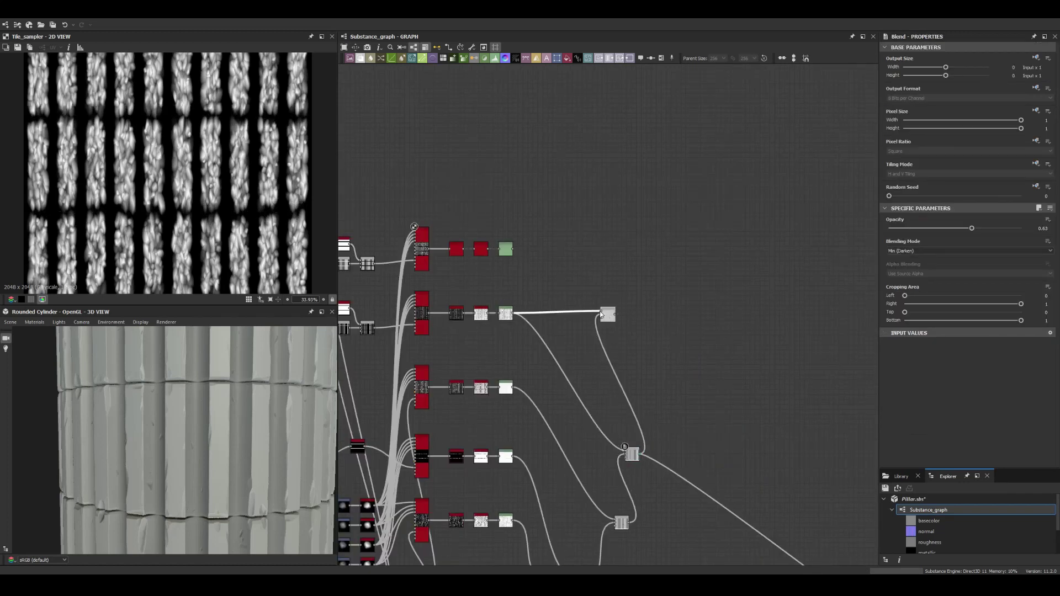
pyautogui.hotkey('ctrl', 'z')
pyautogui.scroll(3, 466, 245)
pyautogui.click(441, 254)
pyautogui.doubleClick(441, 251)
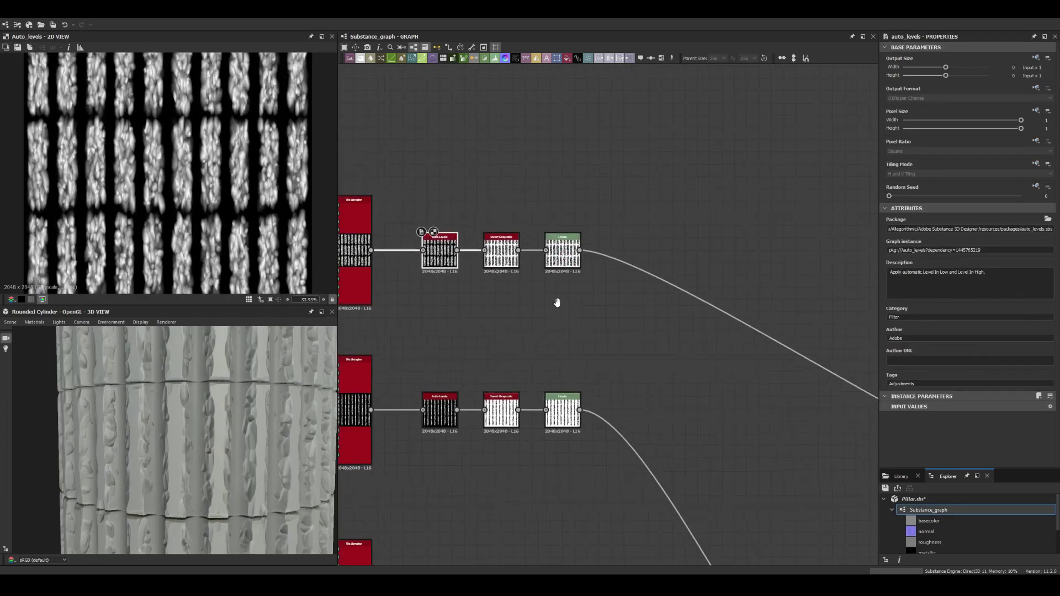
pyautogui.scroll(-4, 461, 264)
pyautogui.hotkey('ctrl', 'z')
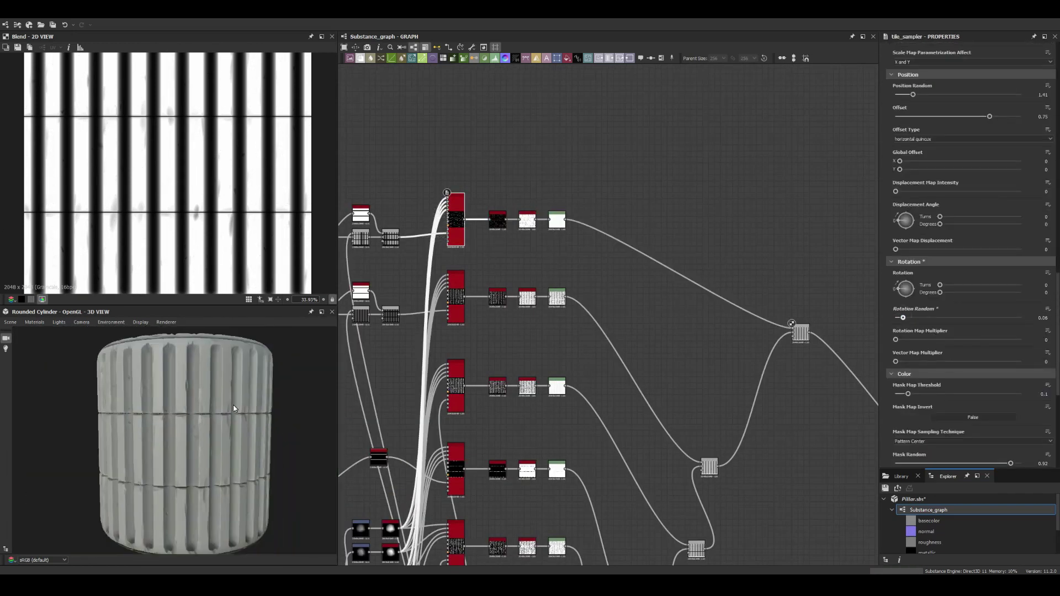
# Step: Set the tile sampler's Color Random to 0.82 and Color Parametrization Multiplier to 0.46
pyautogui.click(801, 333)
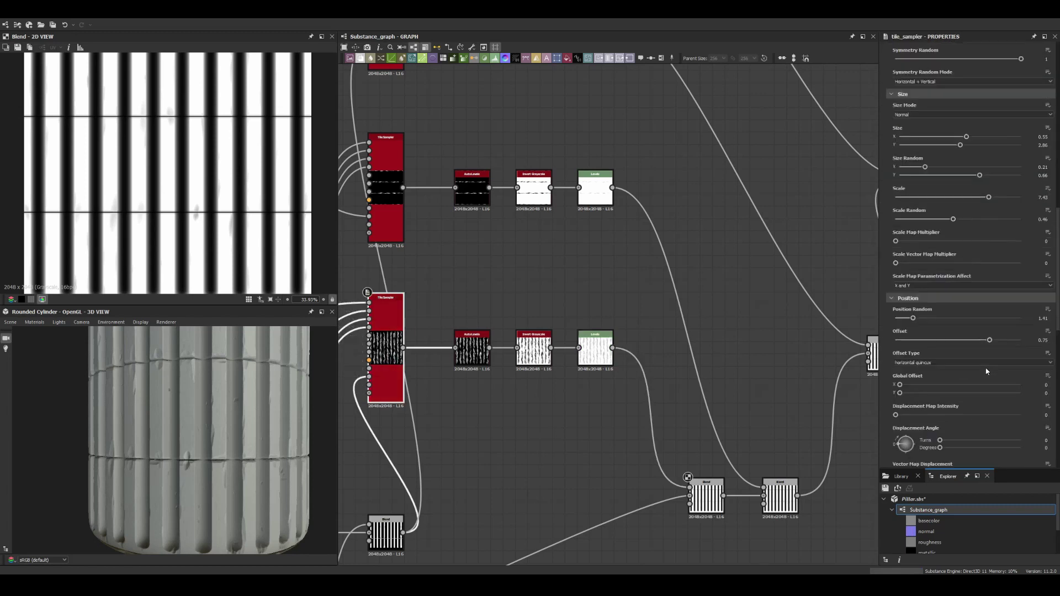
pyautogui.moveTo(1021, 345); pyautogui.dragTo(998, 346)
pyautogui.moveTo(974, 390); pyautogui.dragTo(953, 390)
pyautogui.scroll(3, 241, 415)
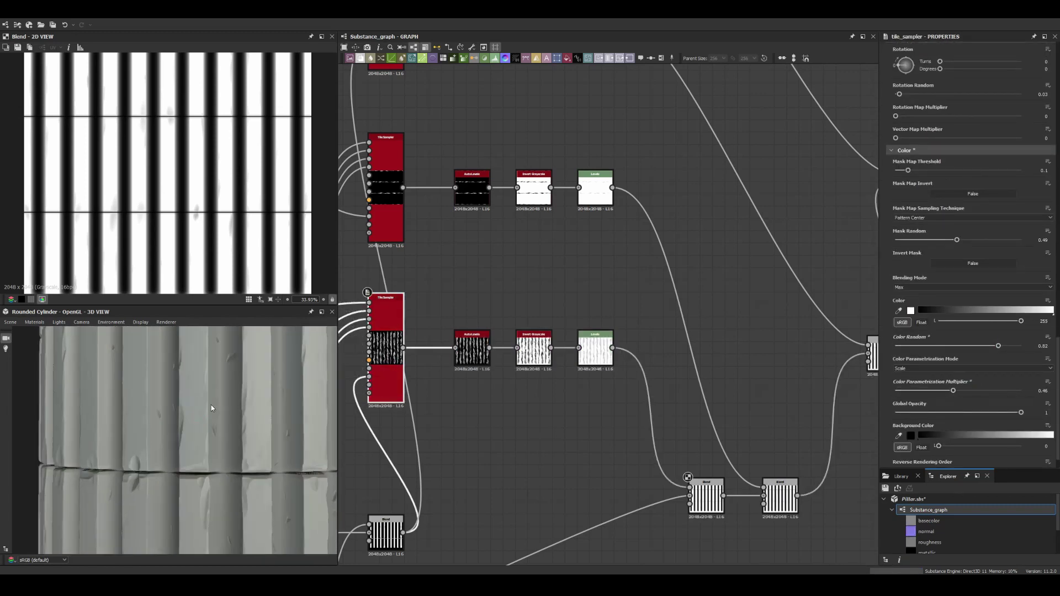
pyautogui.scroll(-2, 241, 415)
pyautogui.scroll(-5, 566, 226)
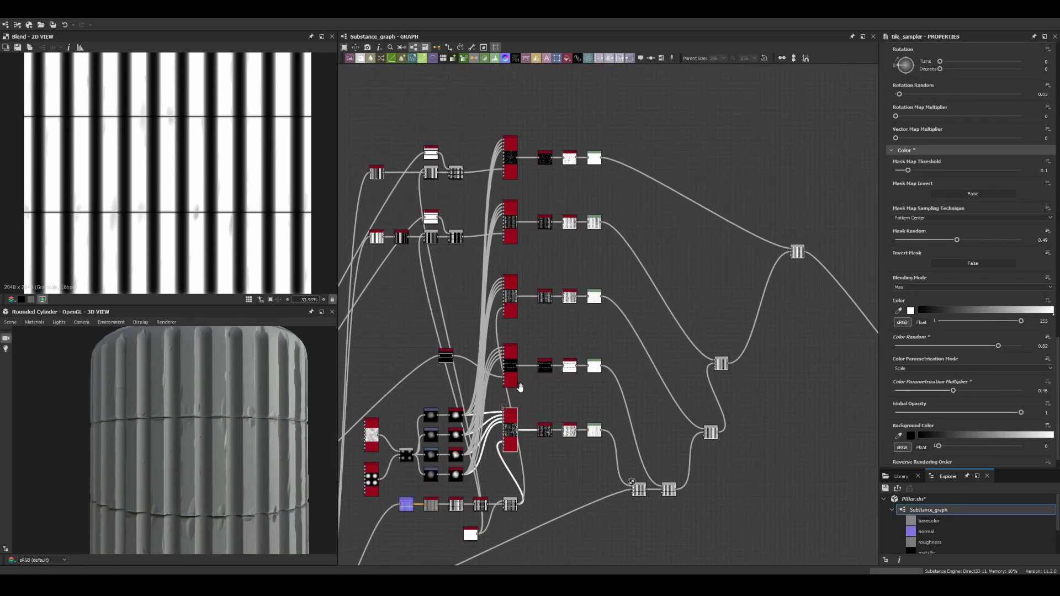
# Step: Add a Histogram Scan node fed by the Transformation 2D output
pyautogui.scroll(5, 566, 227)
pyautogui.press('space')
pyautogui.write('histogram scan')
pyautogui.press('Return')
pyautogui.scroll(-3, 563, 403)
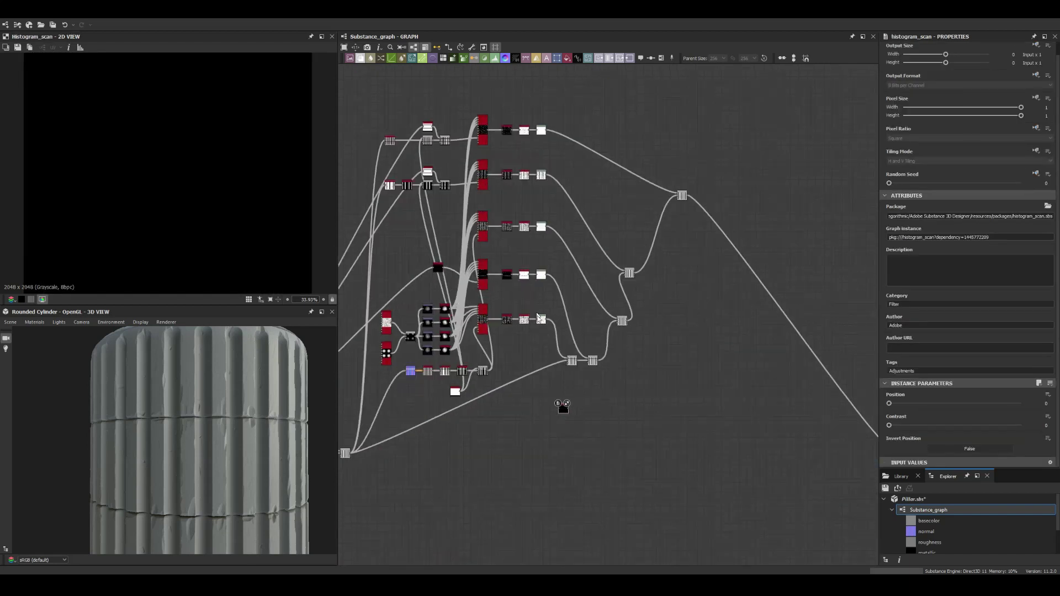
pyautogui.scroll(3, 604, 427)
pyautogui.rightClick(601, 426)
pyautogui.scroll(-3, 520, 402)
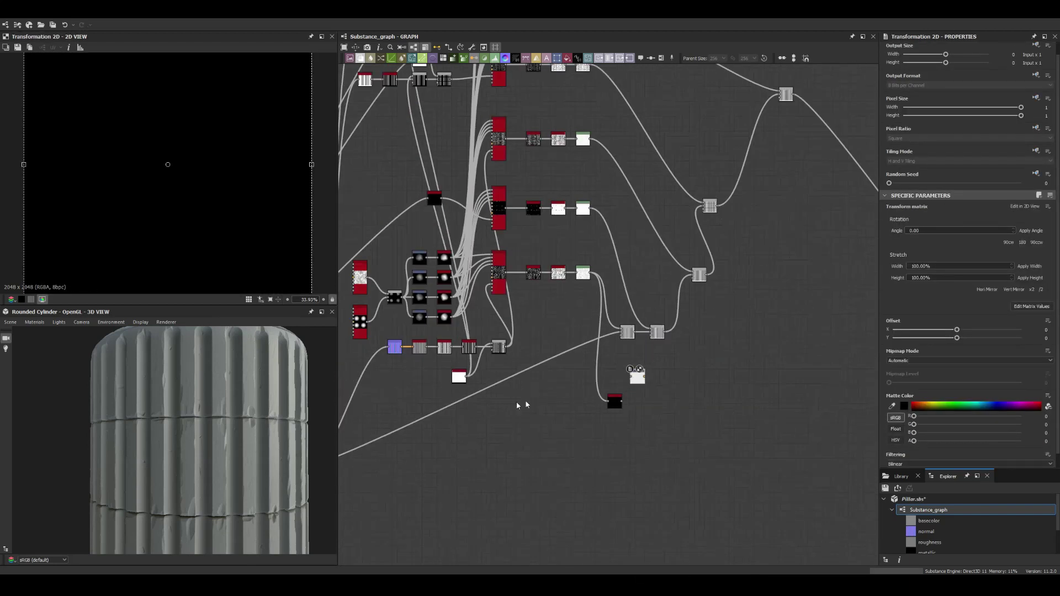
pyautogui.doubleClick(392, 278)
pyautogui.moveTo(399, 279); pyautogui.dragTo(818, 273)
pyautogui.scroll(2, 818, 274)
pyautogui.doubleClick(779, 289)
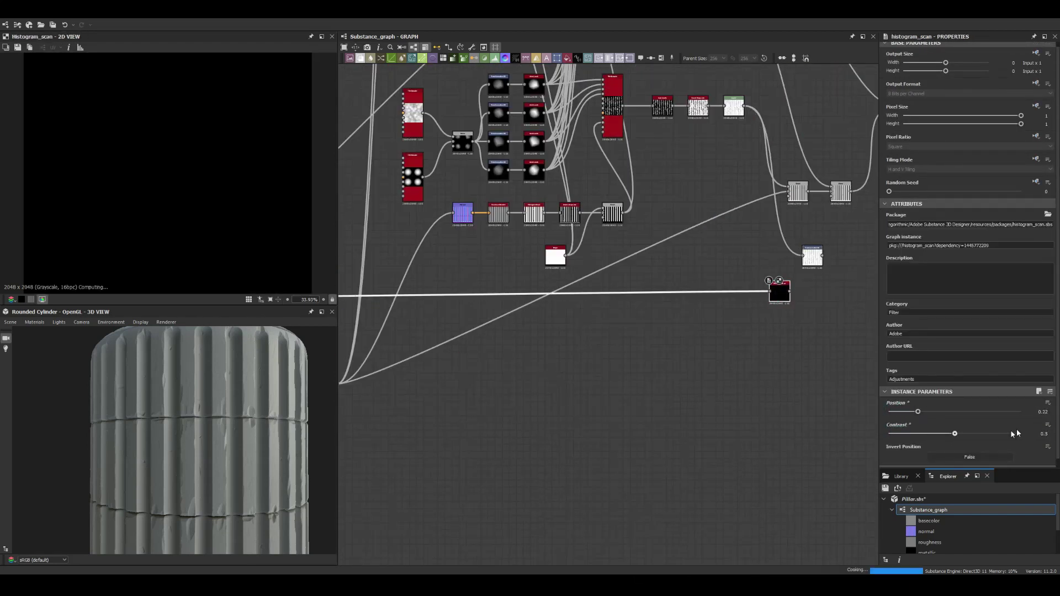
# Step: Add an Invert Grayscale after the Histogram Scan and feed it into the Blend as mask
pyautogui.hotkey('ctrl', 'd')
pyautogui.moveTo(826, 243); pyautogui.dragTo(541, 287, button='middle')
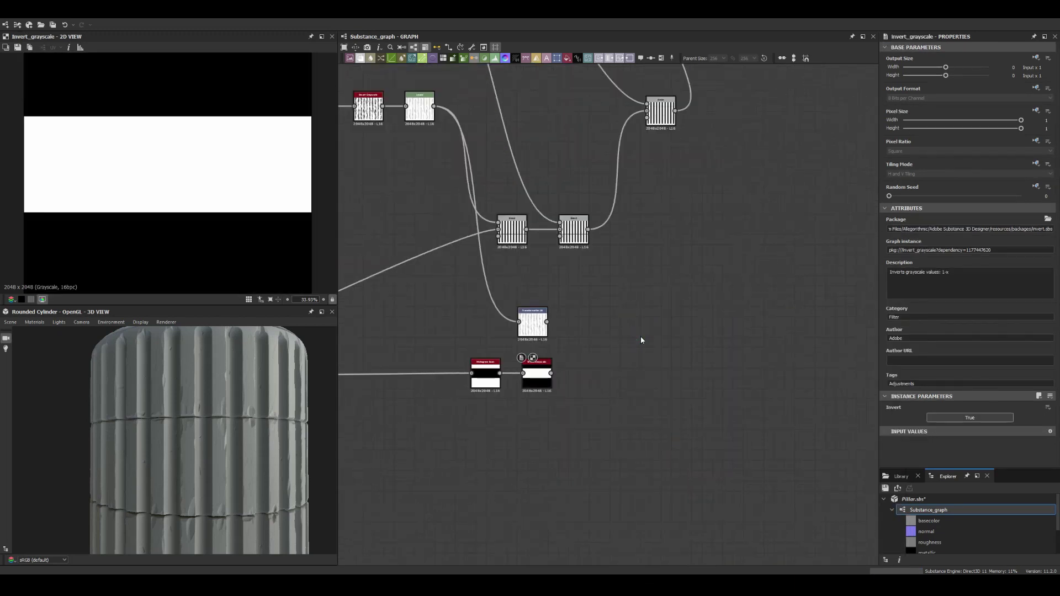
pyautogui.moveTo(580, 315); pyautogui.dragTo(589, 306)
pyautogui.scroll(2, 589, 306)
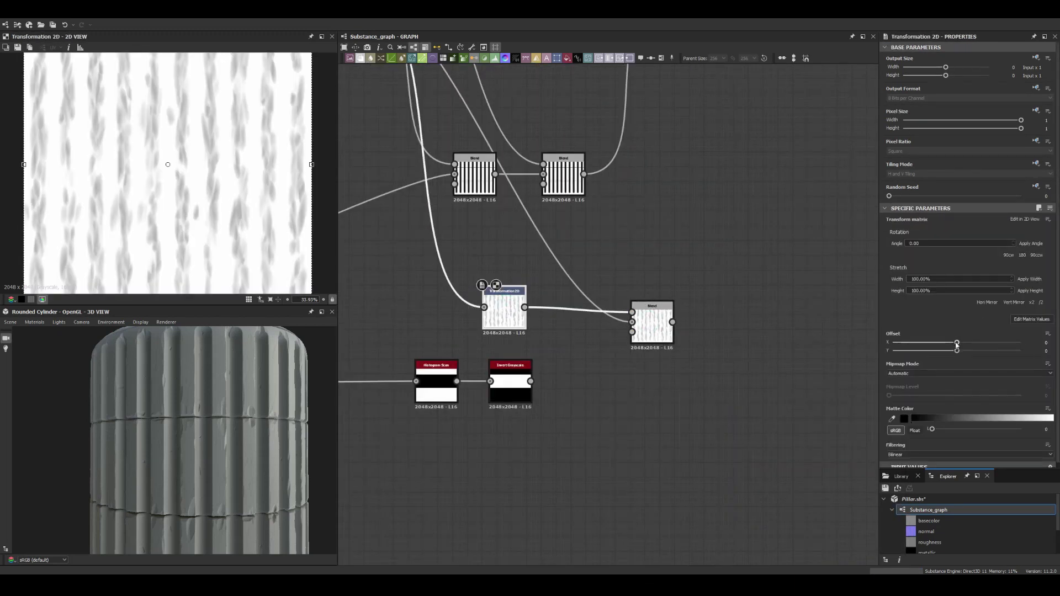
# Step: Set the Transformation 2D copy's Offset X to 0.5
pyautogui.moveTo(956, 342); pyautogui.dragTo(1021, 343)
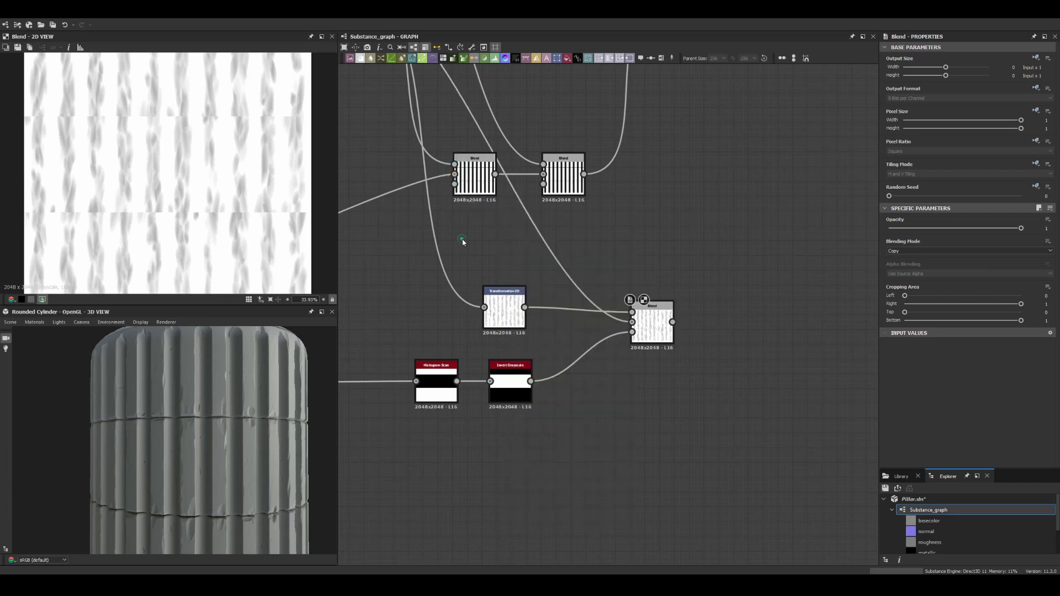
pyautogui.moveTo(237, 412)
pyautogui.mouseDown()
pyautogui.moveTo(215, 423)
pyautogui.moveTo(231, 428)
pyautogui.moveTo(188, 386)
pyautogui.moveTo(167, 398)
pyautogui.moveTo(210, 420)
pyautogui.mouseUp()
pyautogui.scroll(-3, 210, 420)
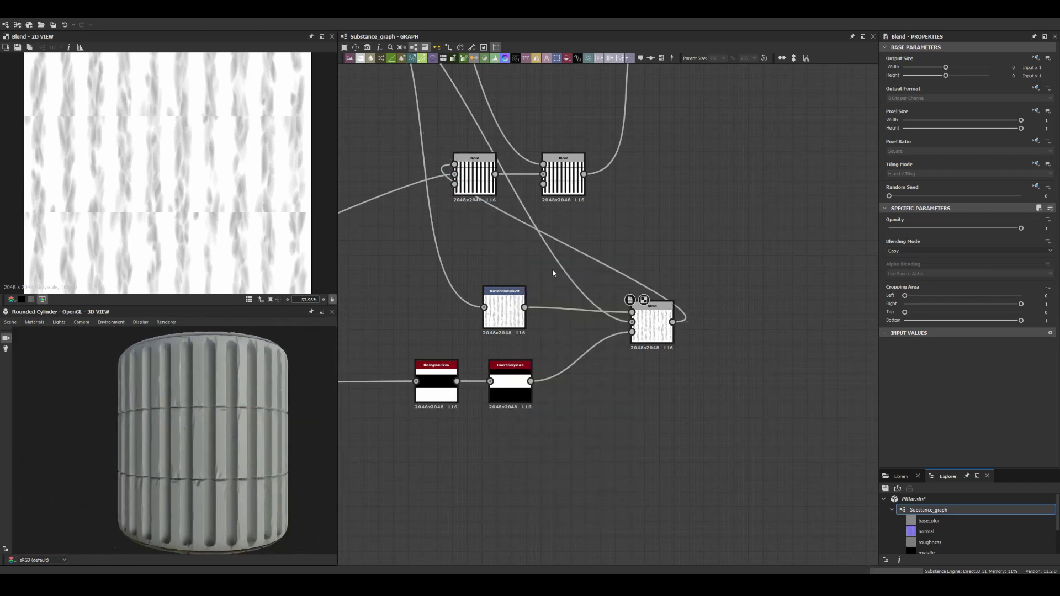
pyautogui.scroll(-3, 553, 270)
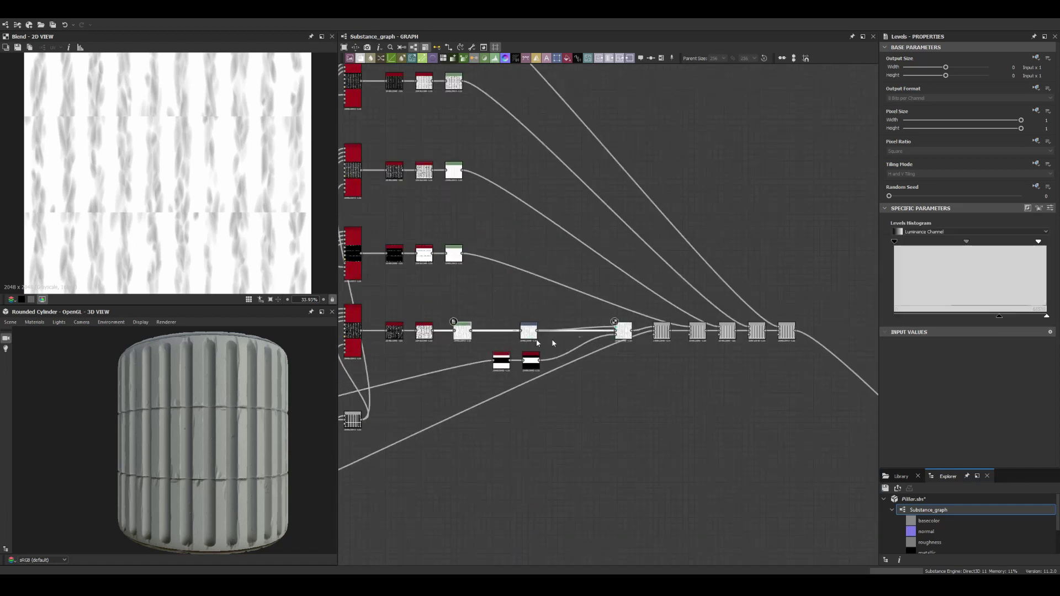
# Step: Raise the Slope Blur intensity to warp the stripes more strongly
pyautogui.scroll(3, 203, 431)
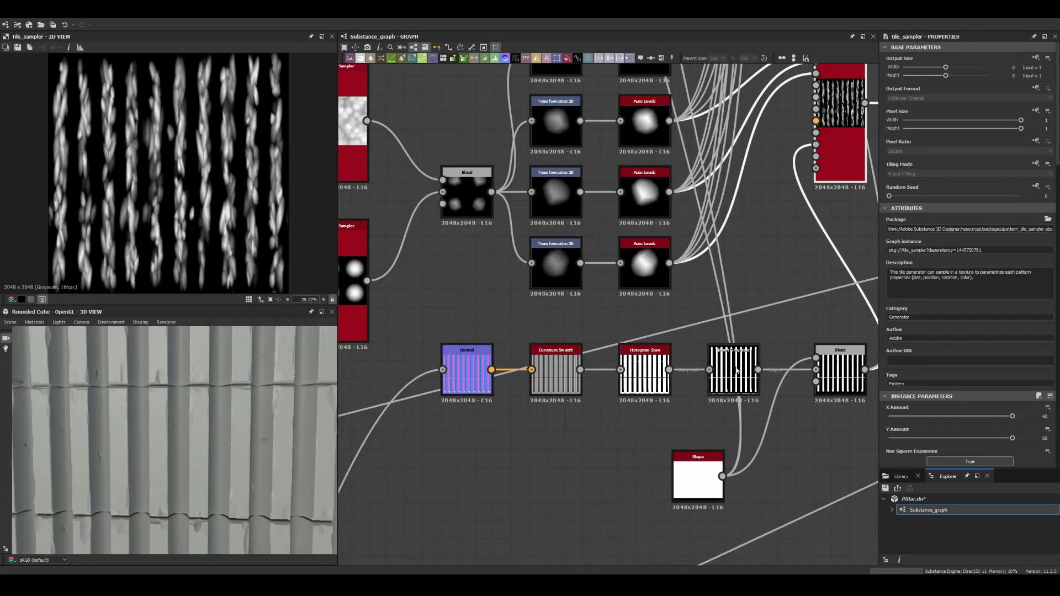
pyautogui.scroll(-5, 270, 426)
pyautogui.scroll(5, 163, 435)
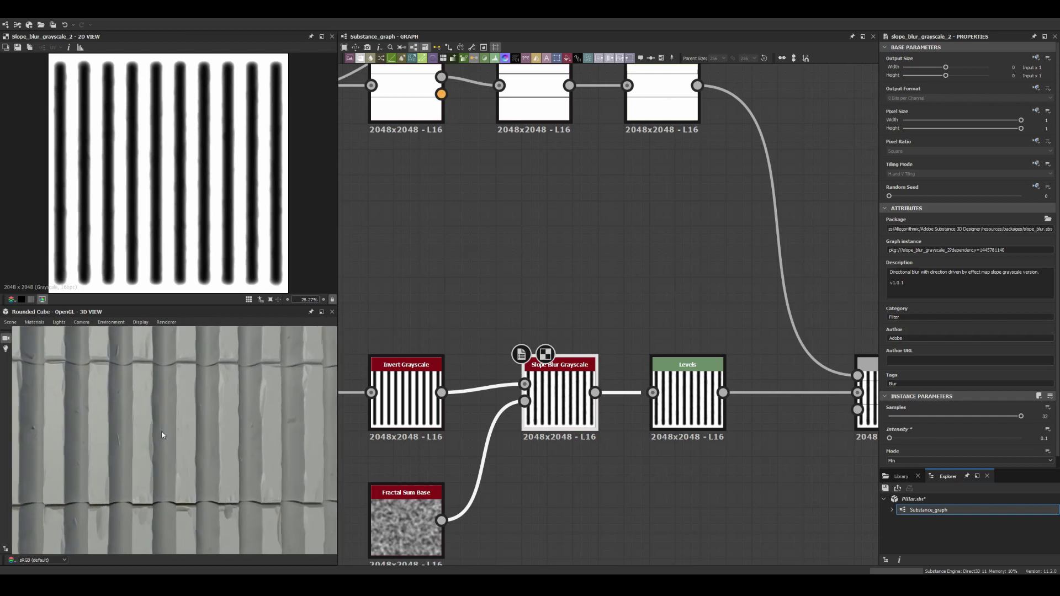
pyautogui.moveTo(1039, 439); pyautogui.dragTo(1047, 439)
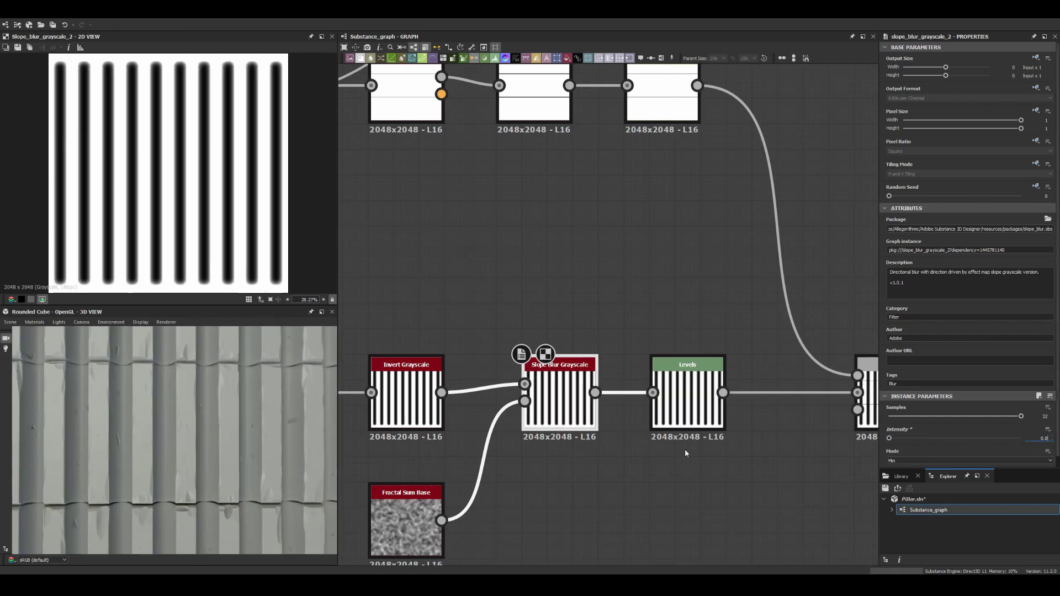
# Step: Give the lower Tile Sampler row a bevel distance of 0.01 to round the rib tops
pyautogui.doubleClick(484, 410)
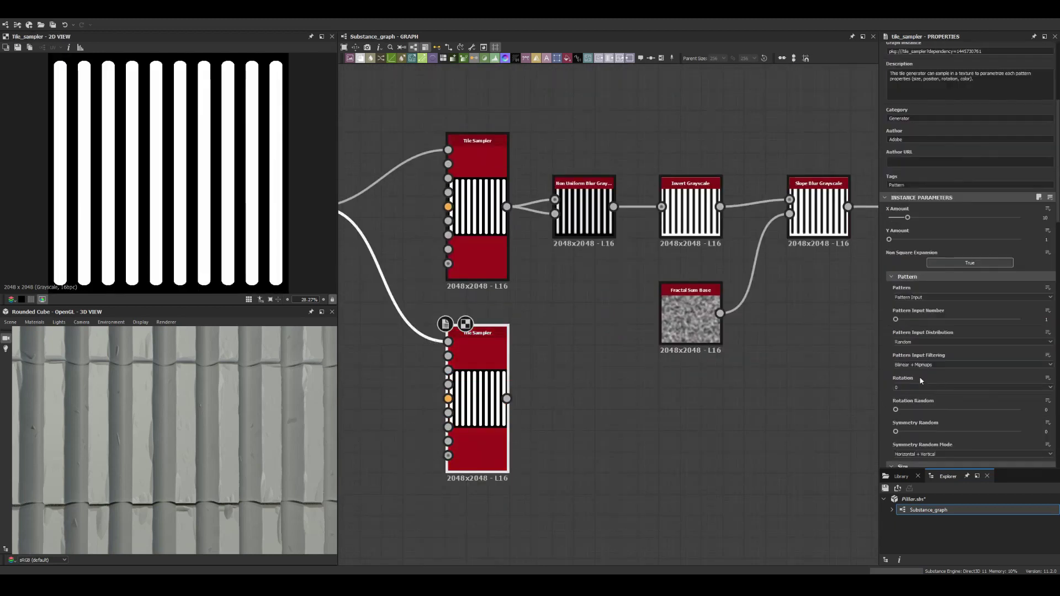
pyautogui.scroll(-10, 966, 276)
pyautogui.click(1053, 371)
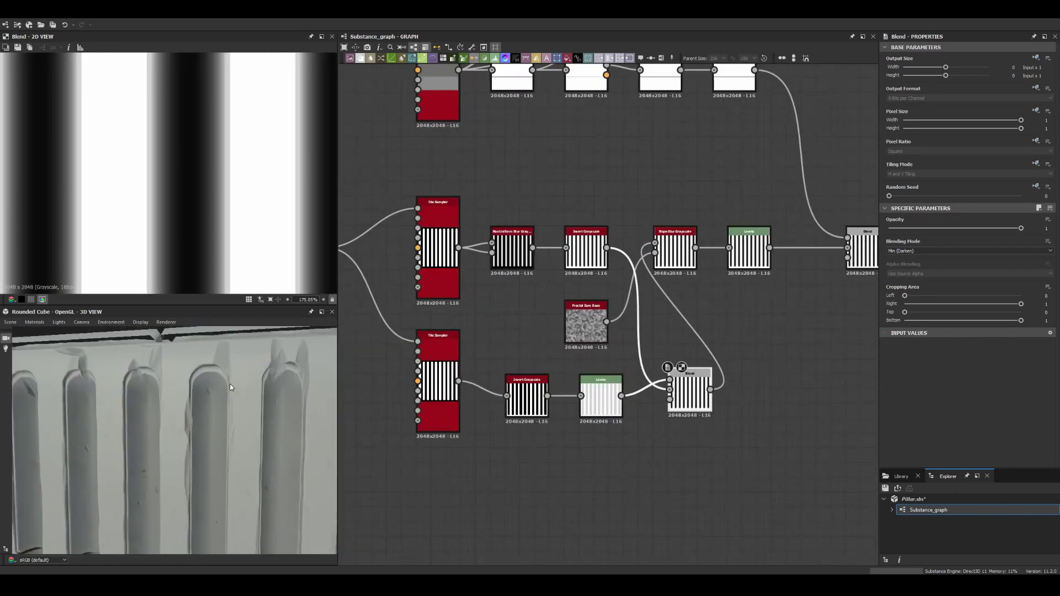
pyautogui.click(438, 387)
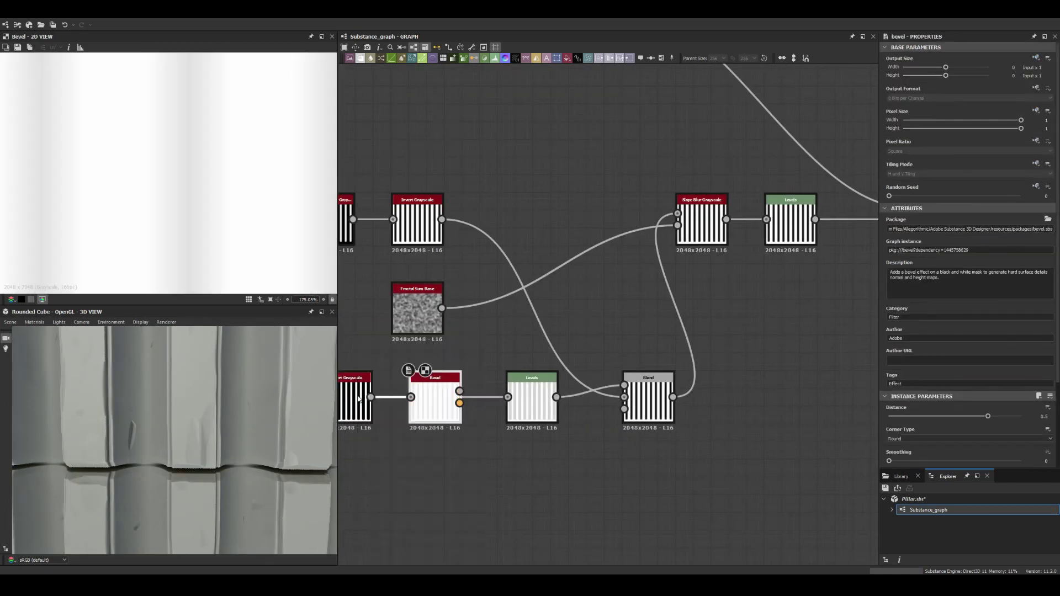
pyautogui.click(956, 416)
pyautogui.scroll(-5, 247, 412)
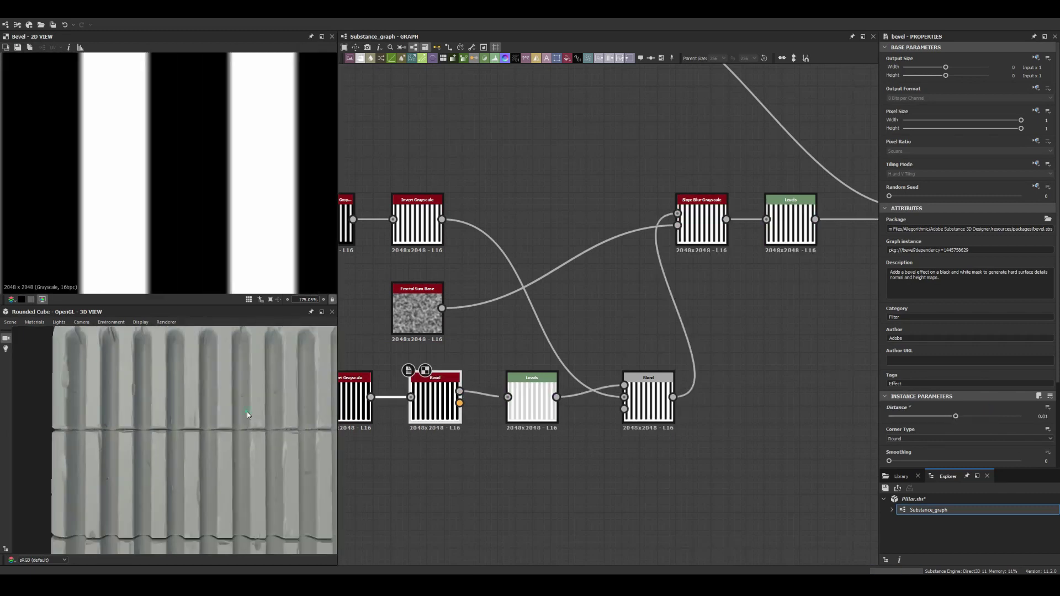
pyautogui.keyDown('alt'); pyautogui.moveTo(247, 412); pyautogui.dragTo(314, 397); pyautogui.keyUp('alt')
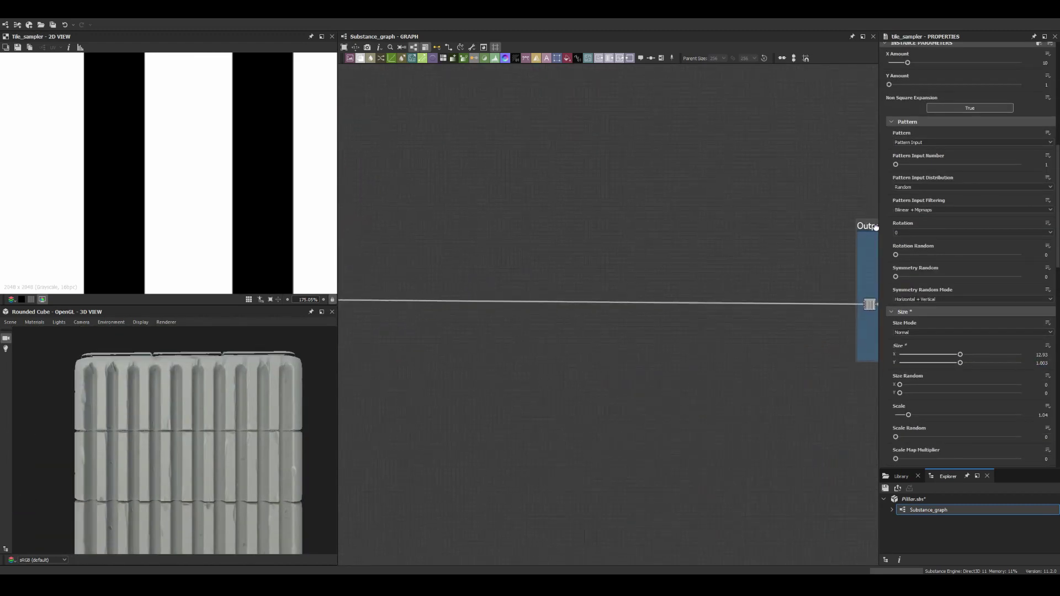
# Step: Add a Normal node with a Highpass Grayscale before it, adjusting the Histogram Scan position
pyautogui.press('Return')
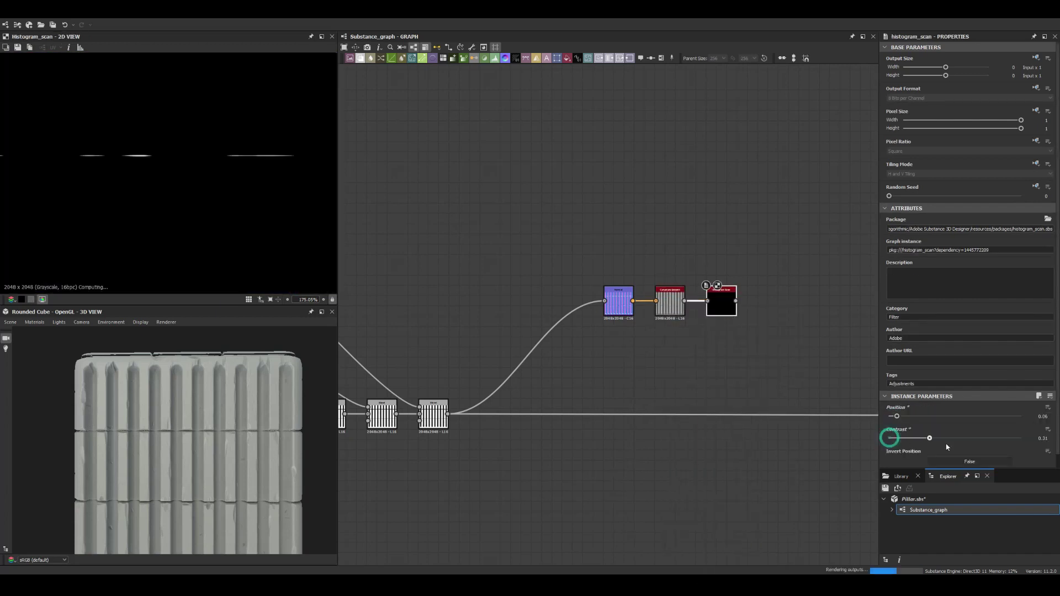
pyautogui.moveTo(918, 417); pyautogui.dragTo(934, 417)
pyautogui.scroll(3, 630, 271)
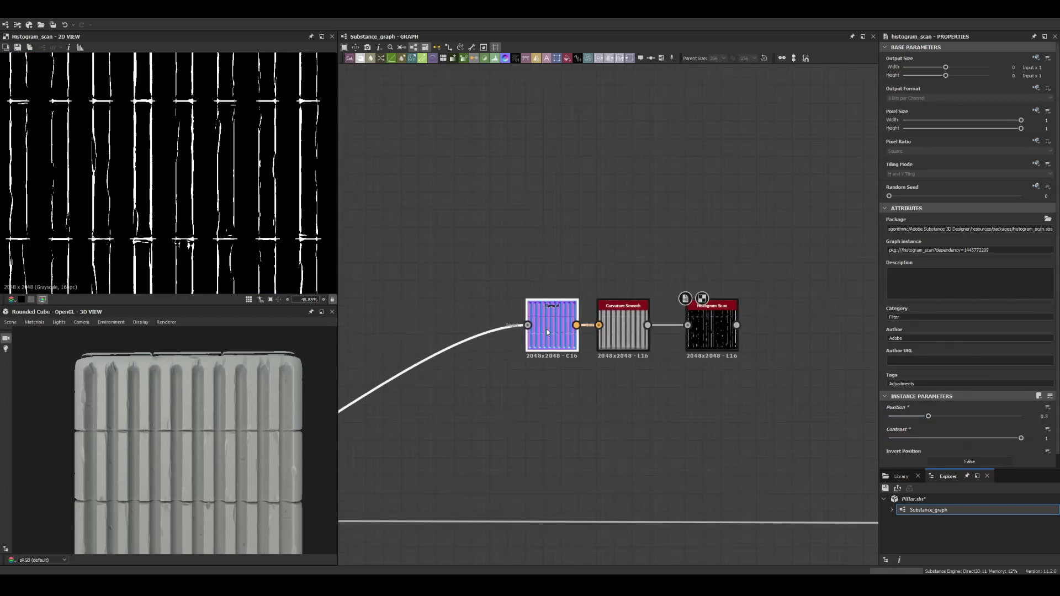
pyautogui.click(810, 362)
pyautogui.moveTo(929, 416); pyautogui.dragTo(958, 415)
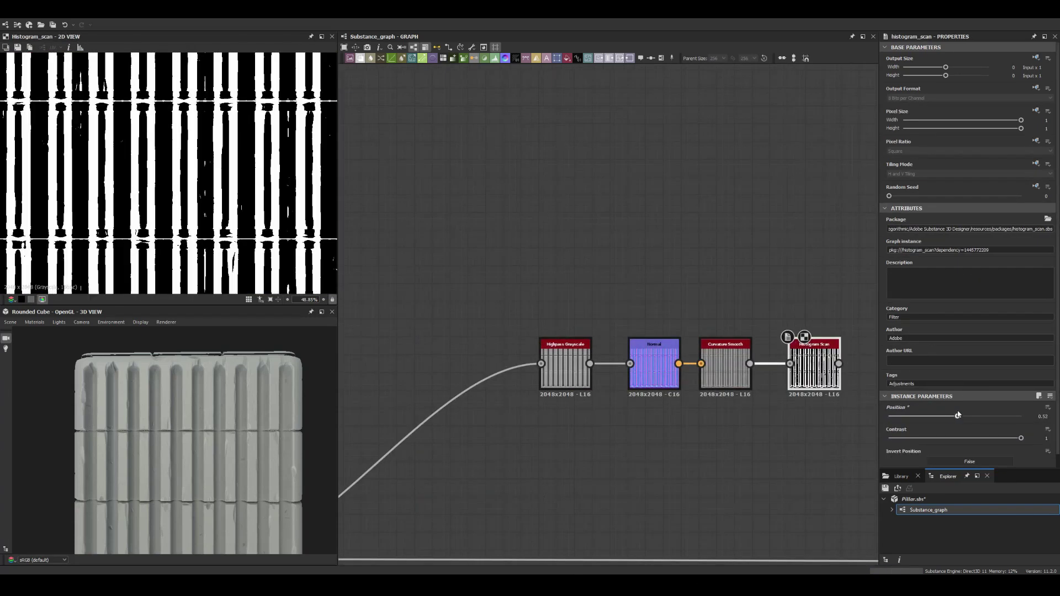
# Step: Wire in a Gradient Map and remove its black gradient key
pyautogui.click(565, 355)
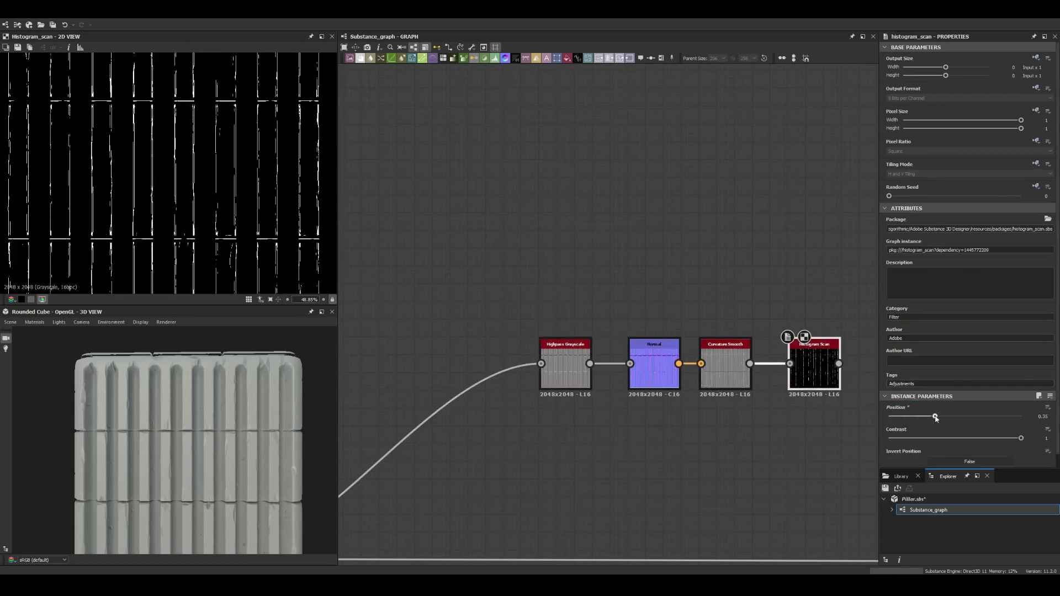
pyautogui.scroll(-3, 580, 299)
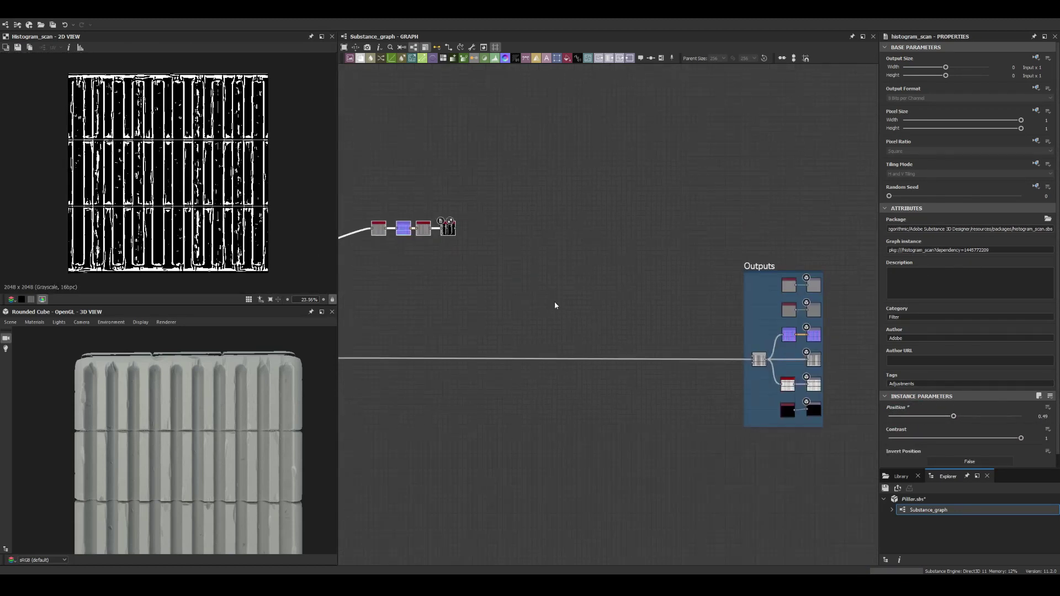
pyautogui.click(540, 334)
pyautogui.moveTo(539, 334); pyautogui.dragTo(707, 264)
pyautogui.doubleClick(895, 281)
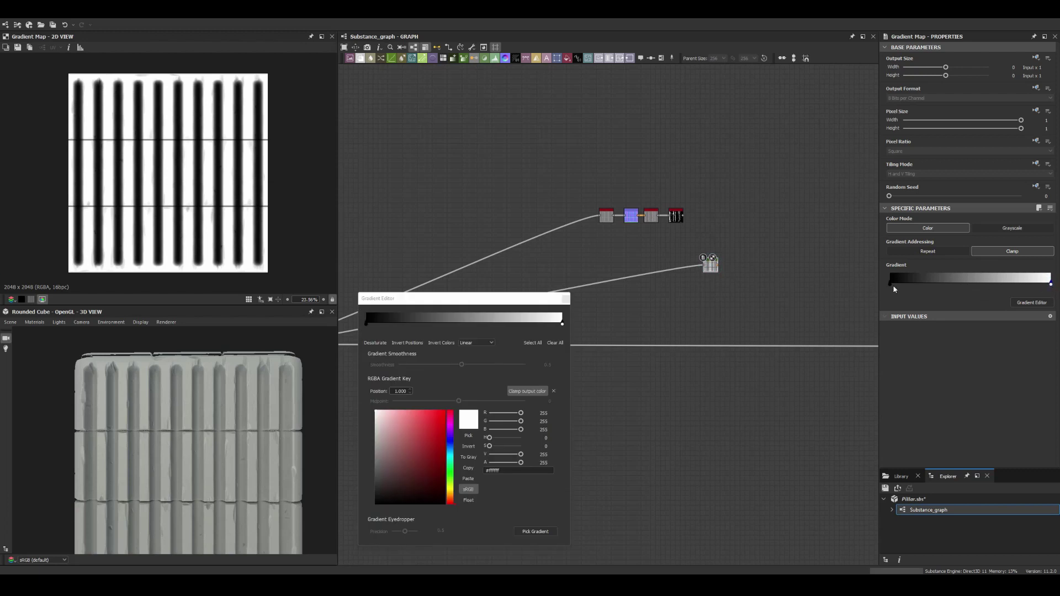
pyautogui.moveTo(895, 289); pyautogui.dragTo(679, 303)
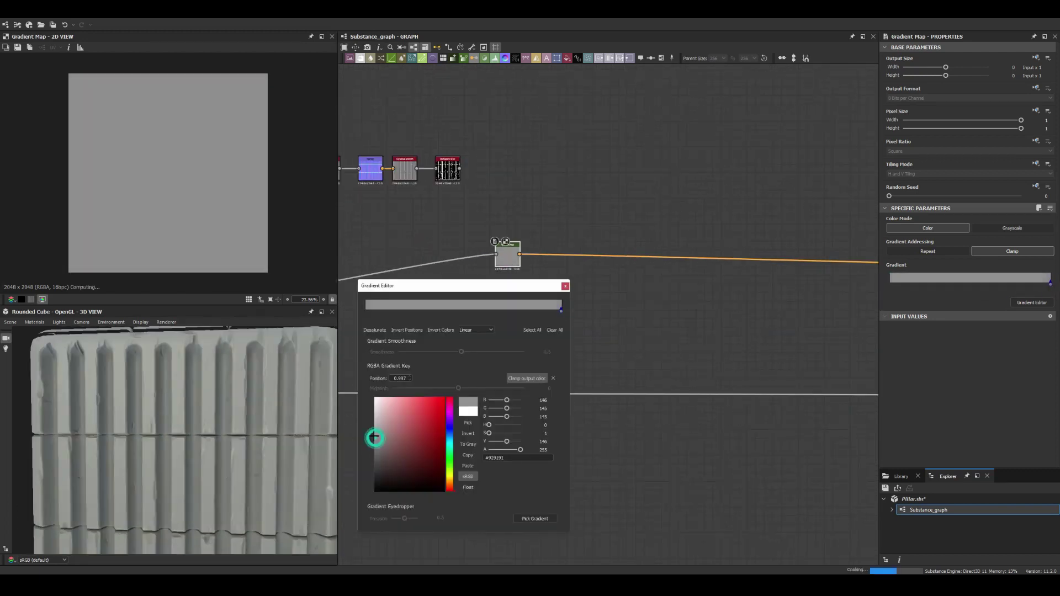
# Step: Mask the wear Blend with the Histogram Scan, in Add mode at low opacity
pyautogui.moveTo(559, 232); pyautogui.dragTo(460, 168)
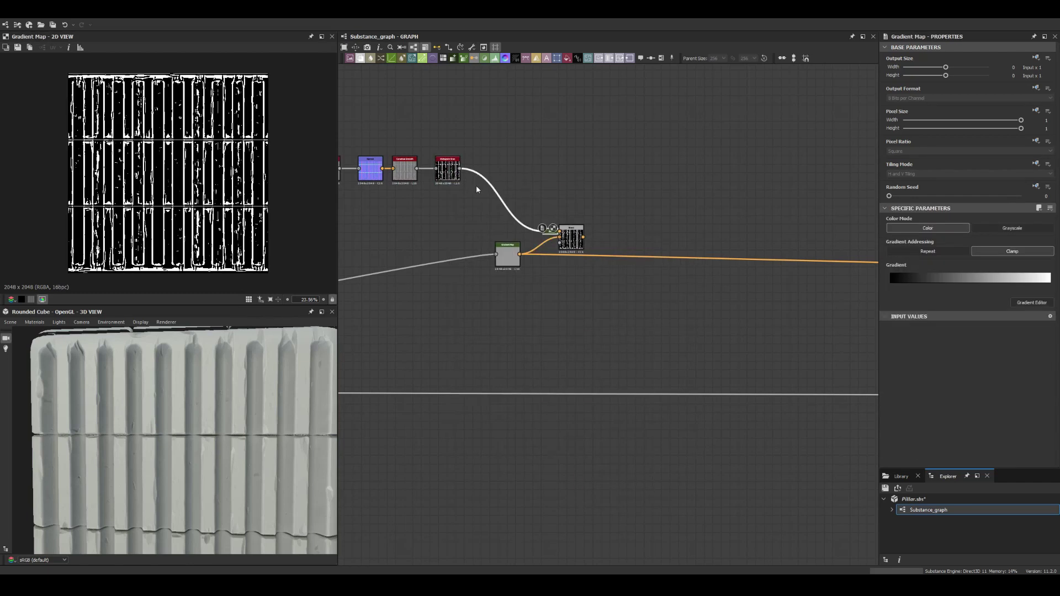
pyautogui.click(908, 263)
pyautogui.click(890, 228)
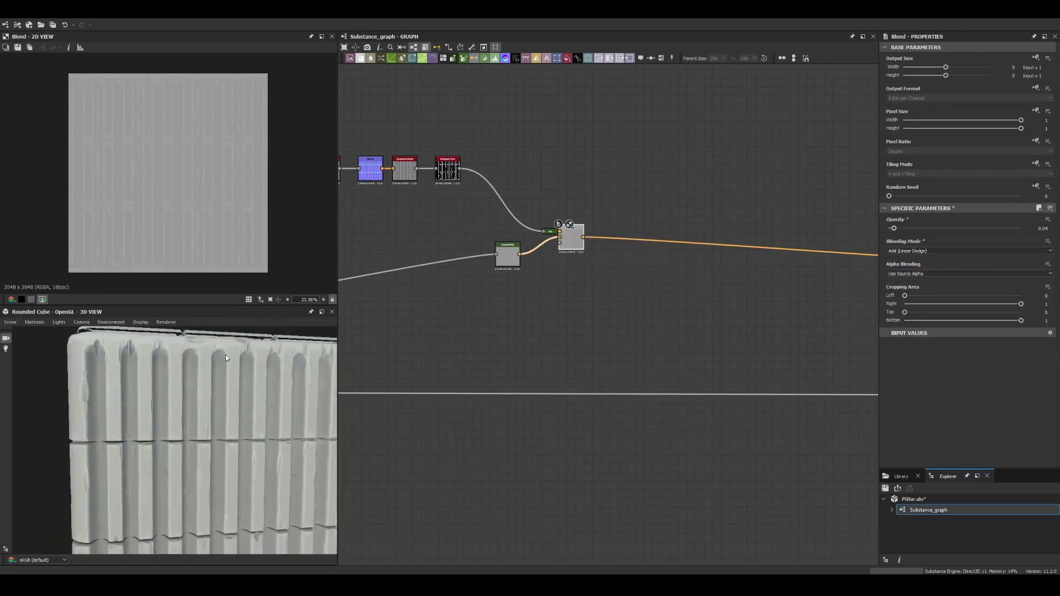
pyautogui.moveTo(226, 354)
pyautogui.mouseDown()
pyautogui.moveTo(173, 363)
pyautogui.moveTo(201, 356)
pyautogui.moveTo(211, 386)
pyautogui.mouseUp()
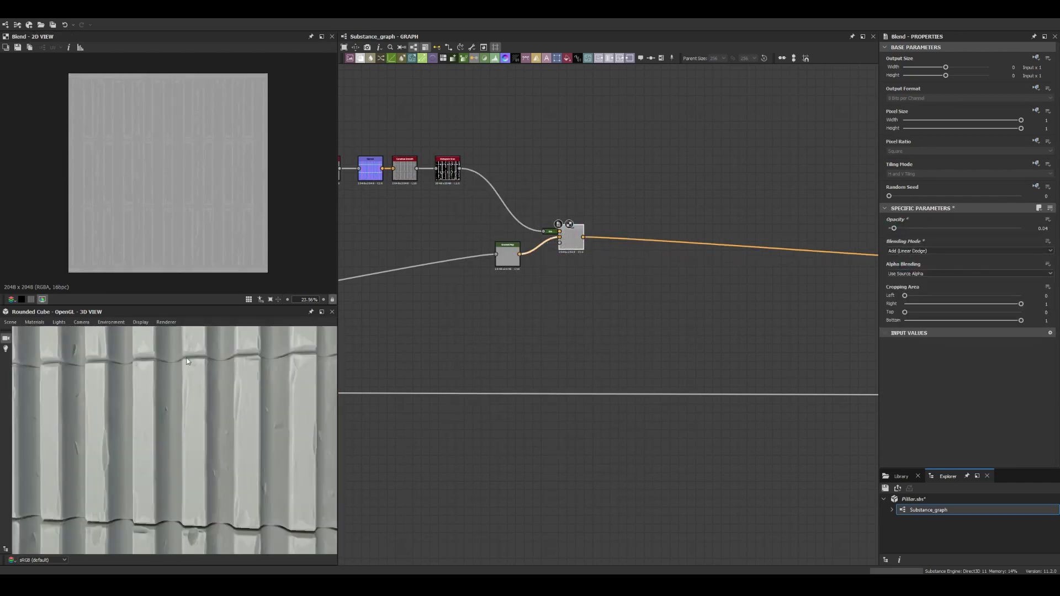
pyautogui.scroll(-2, 559, 237)
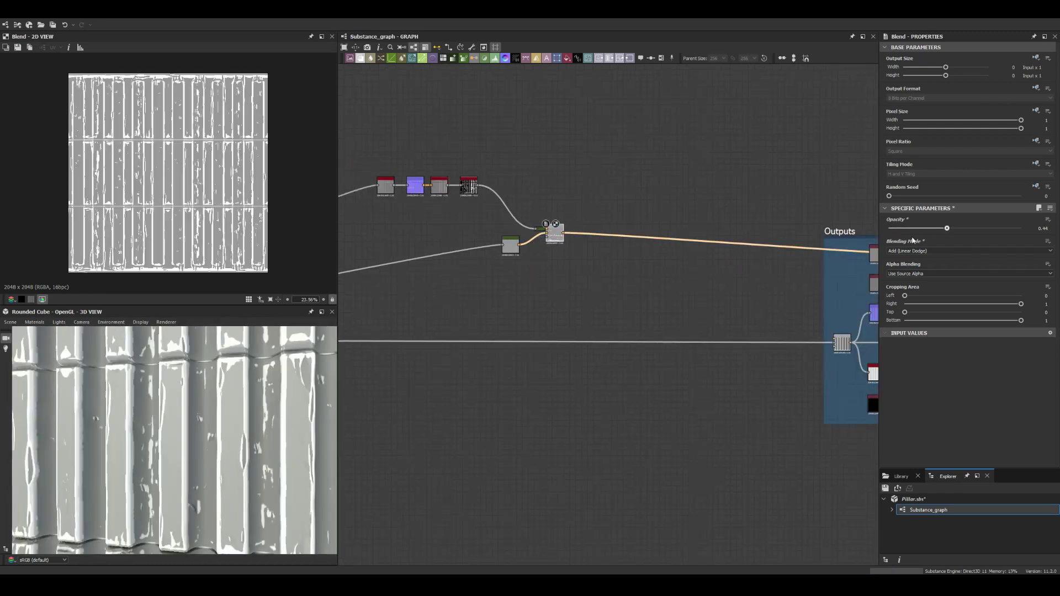
pyautogui.scroll(3, 559, 237)
# Step: Increase the Highpass Grayscale radius and set the Histogram Scan position to 0.37
pyautogui.click(463, 191)
pyautogui.scroll(-3, 217, 444)
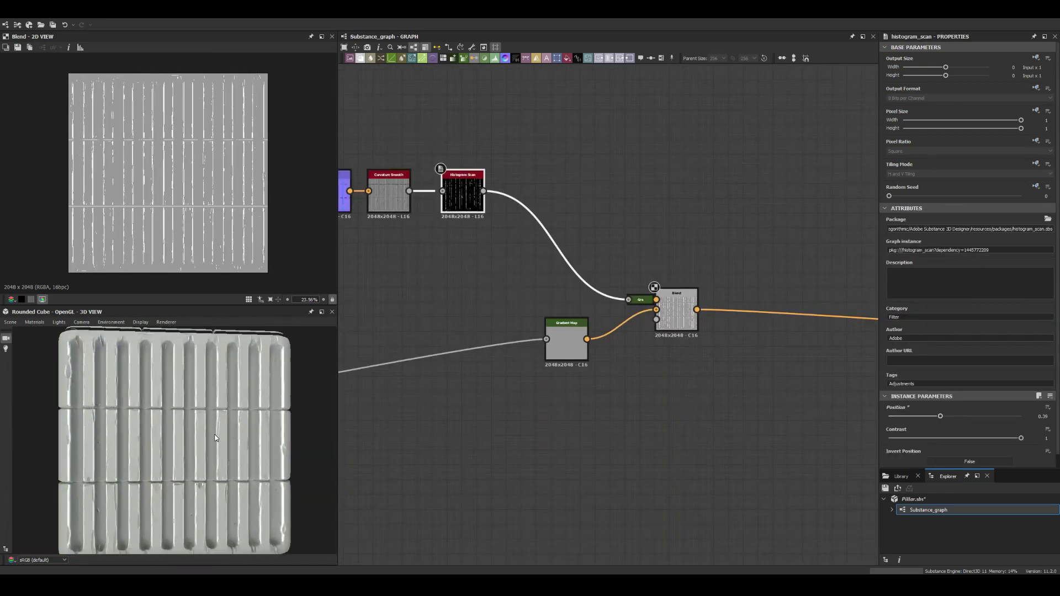
pyautogui.scroll(4, 194, 407)
pyautogui.click(676, 312)
pyautogui.click(423, 235)
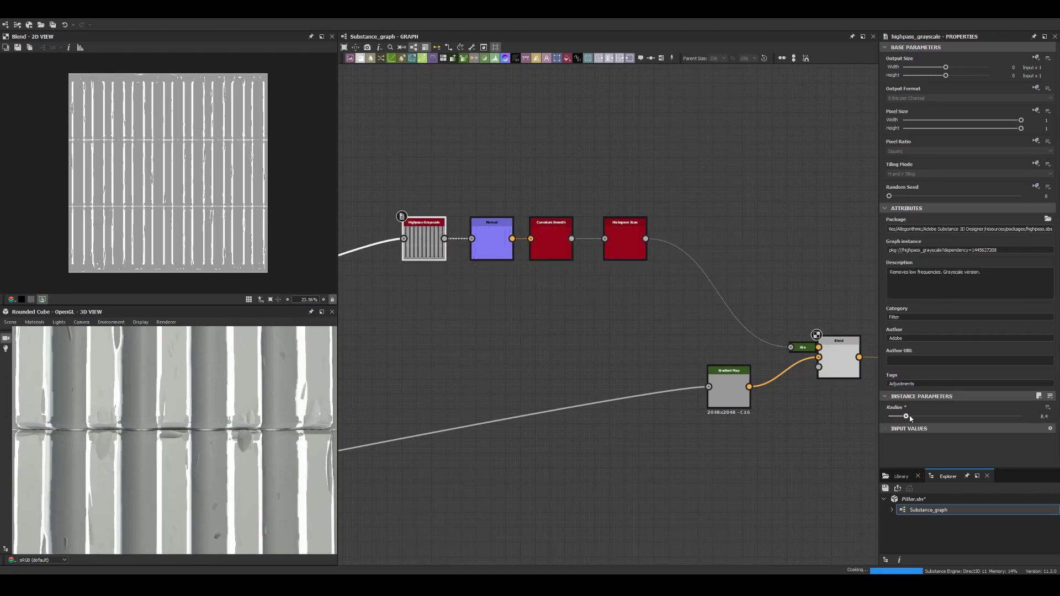
pyautogui.moveTo(899, 417); pyautogui.dragTo(891, 417)
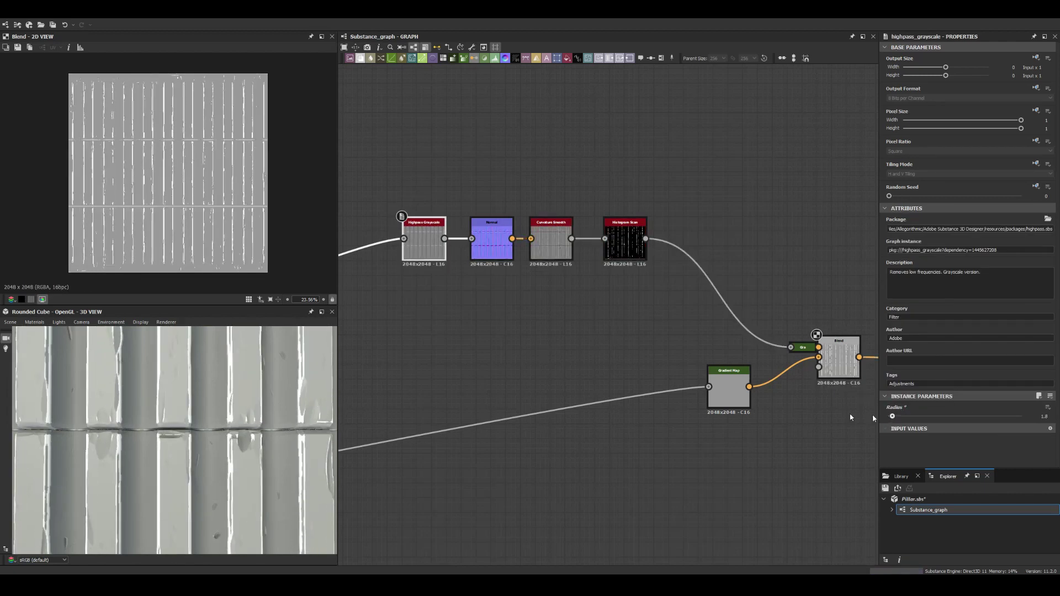
pyautogui.moveTo(946, 417); pyautogui.dragTo(938, 417)
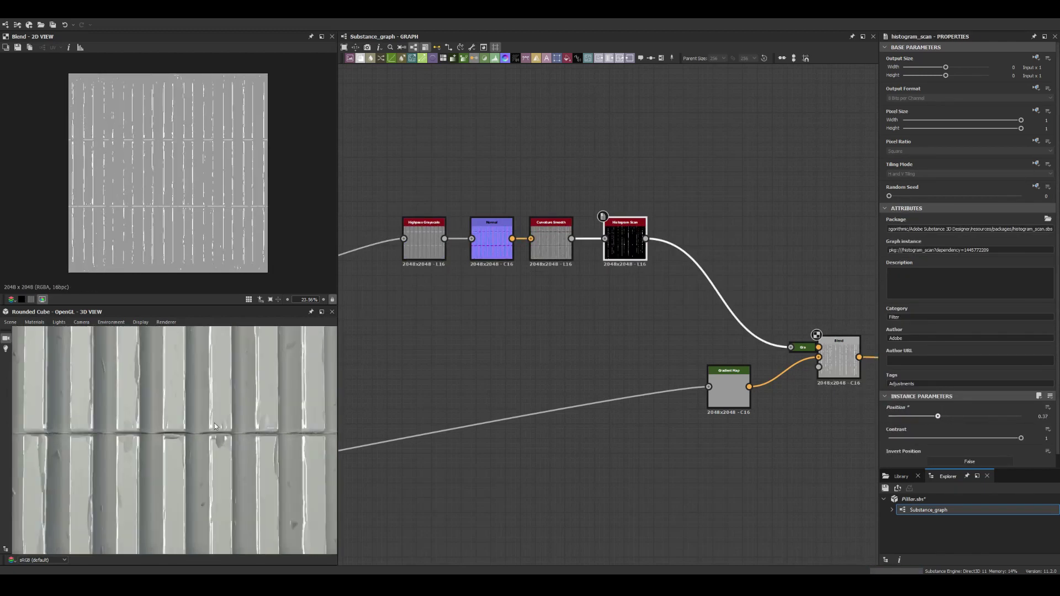
pyautogui.scroll(-3, 531, 303)
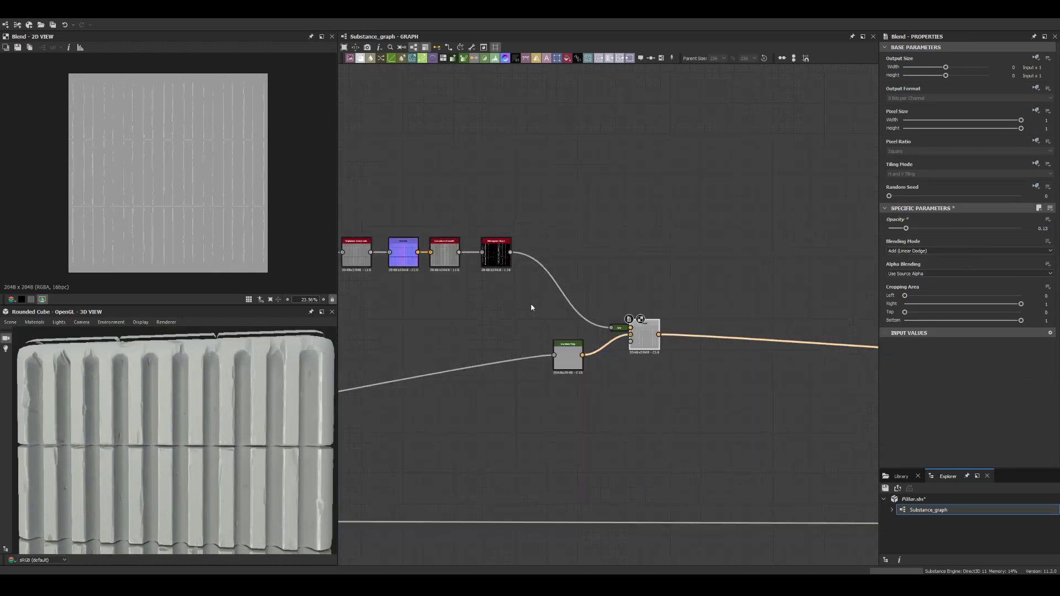
pyautogui.press('space')
# Step: Add a Fractal Sum Base feeding a Slope Blur Grayscale, with lower noise roughness
pyautogui.click(556, 336)
pyautogui.press('space')
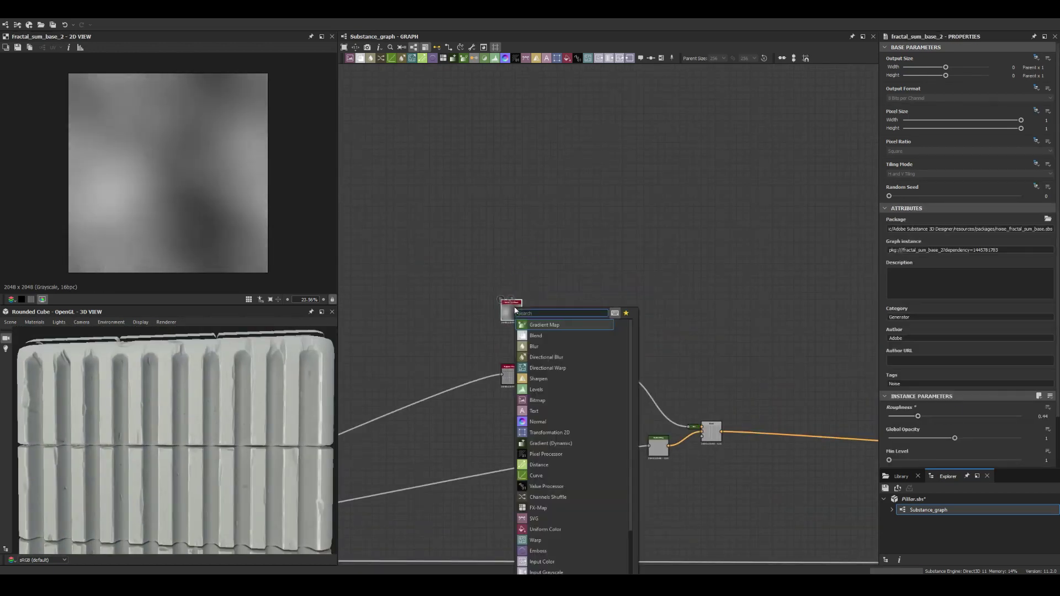
pyautogui.click(538, 315)
pyautogui.scroll(3, 538, 315)
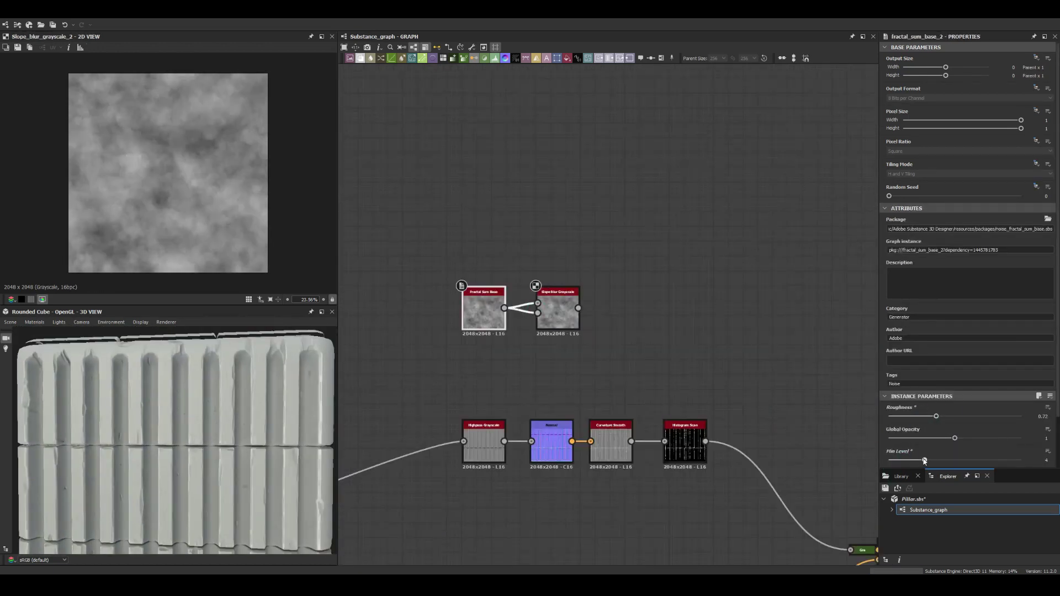
pyautogui.moveTo(936, 416); pyautogui.dragTo(919, 416)
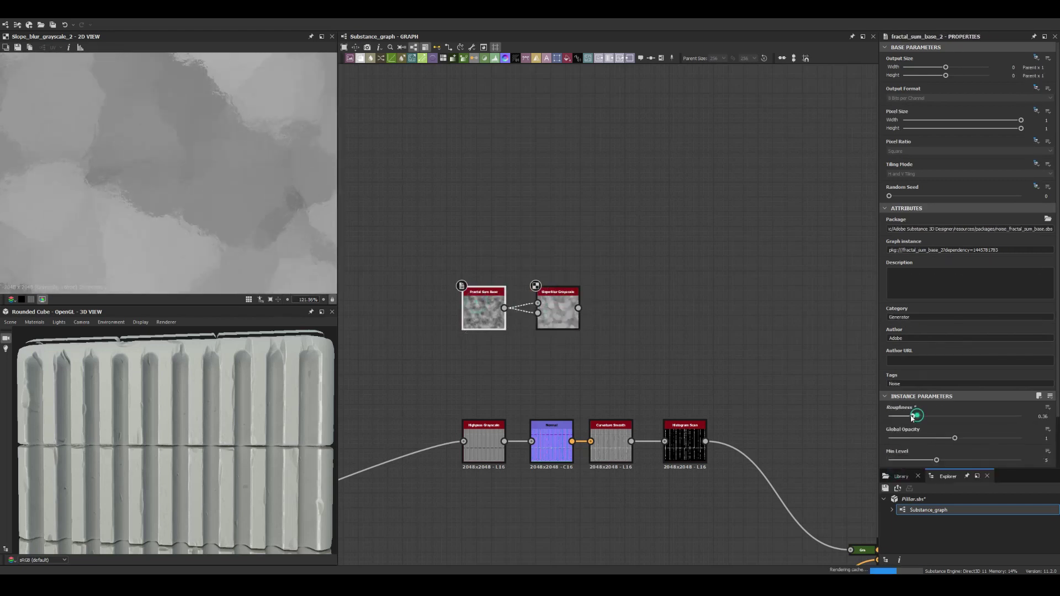
# Step: Chain an HBAO node, Auto Levels and Blur HQ Grayscale below the Slope Blur
pyautogui.press('space')
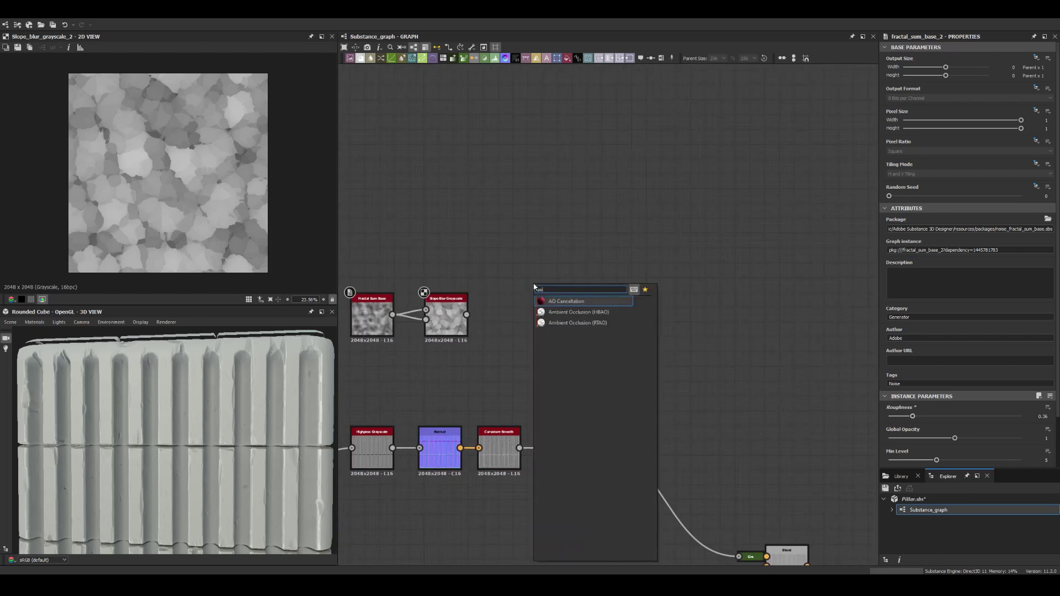
pyautogui.click(552, 292)
pyautogui.scroll(-1, 967, 460)
pyautogui.scroll(2, 583, 287)
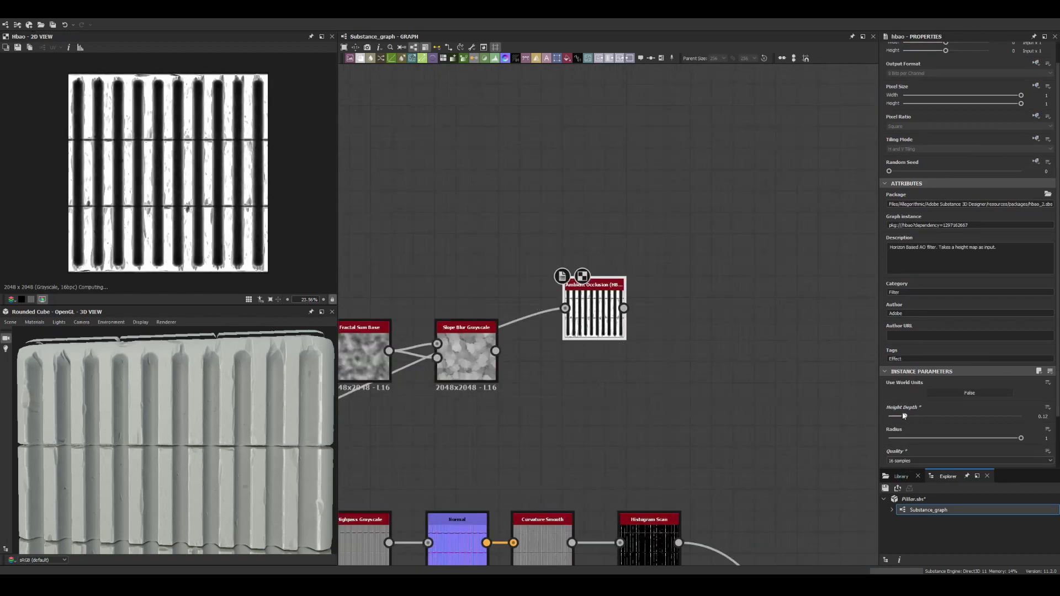
pyautogui.moveTo(594, 284); pyautogui.dragTo(467, 413)
pyautogui.moveTo(495, 436); pyautogui.dragTo(531, 437)
pyautogui.click(497, 338)
pyautogui.moveTo(602, 437); pyautogui.dragTo(635, 436)
pyautogui.click(609, 338)
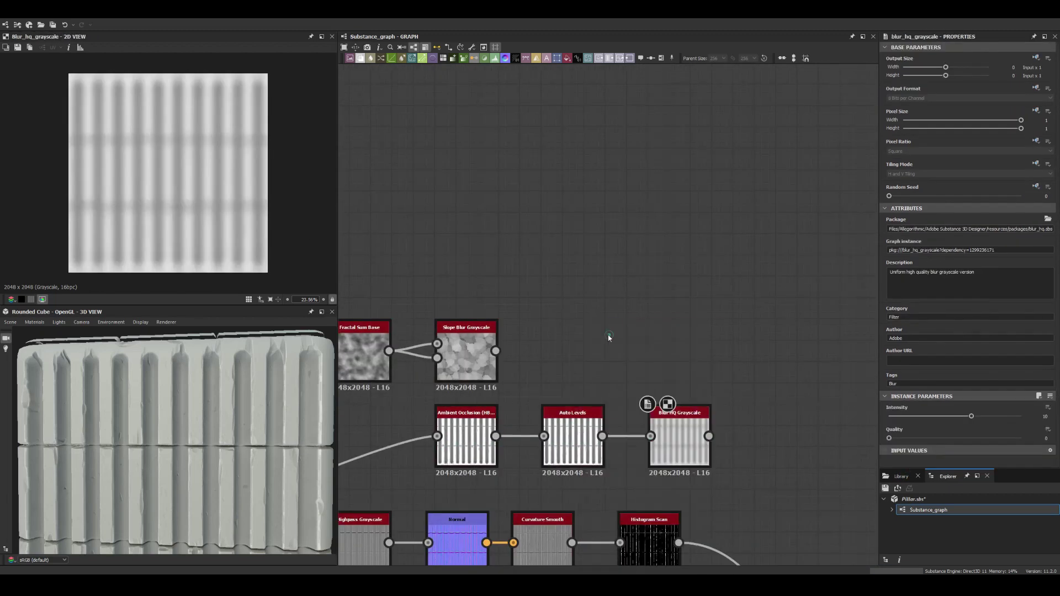
# Step: Add a Warp fed by the Blur HQ output, a new Blend, and an Auto Levels
pyautogui.press('space')
pyautogui.press('Return')
pyautogui.moveTo(616, 332); pyautogui.dragTo(756, 363)
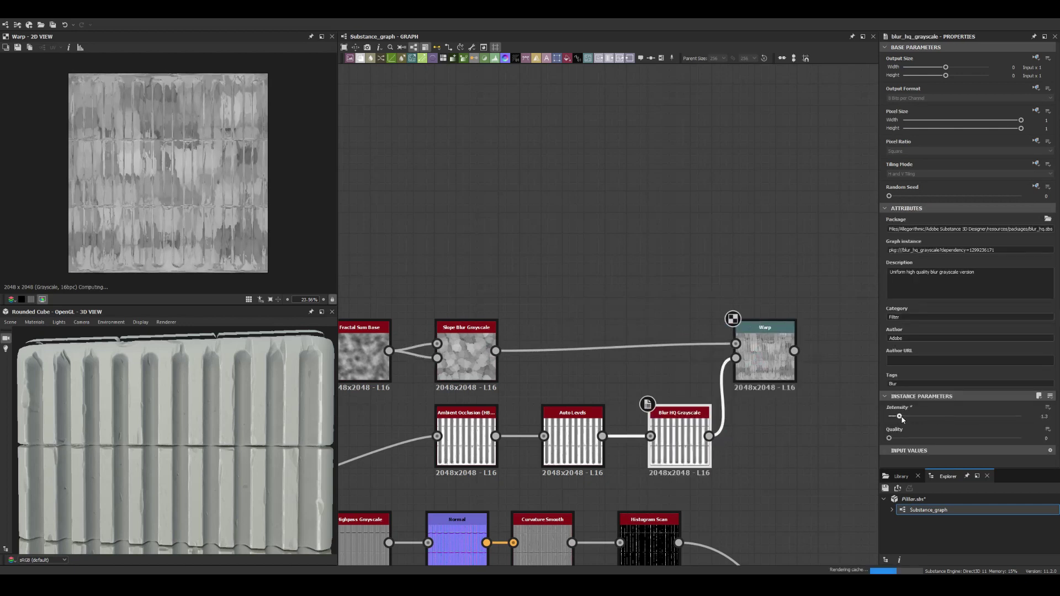
pyautogui.click(718, 334)
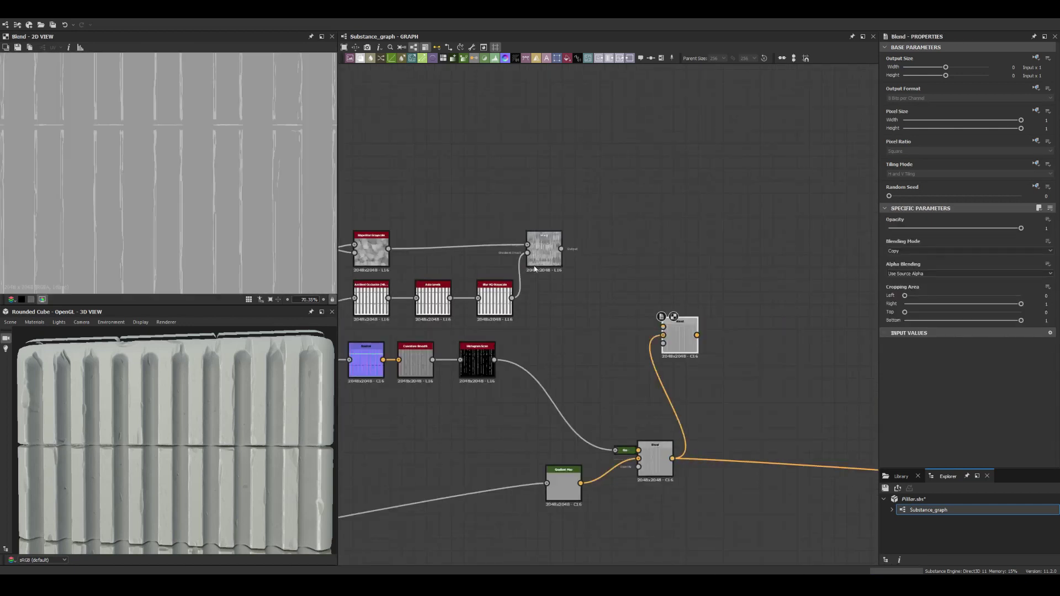
pyautogui.click(534, 269)
pyautogui.press('space')
pyautogui.write('auto')
pyautogui.press('Return')
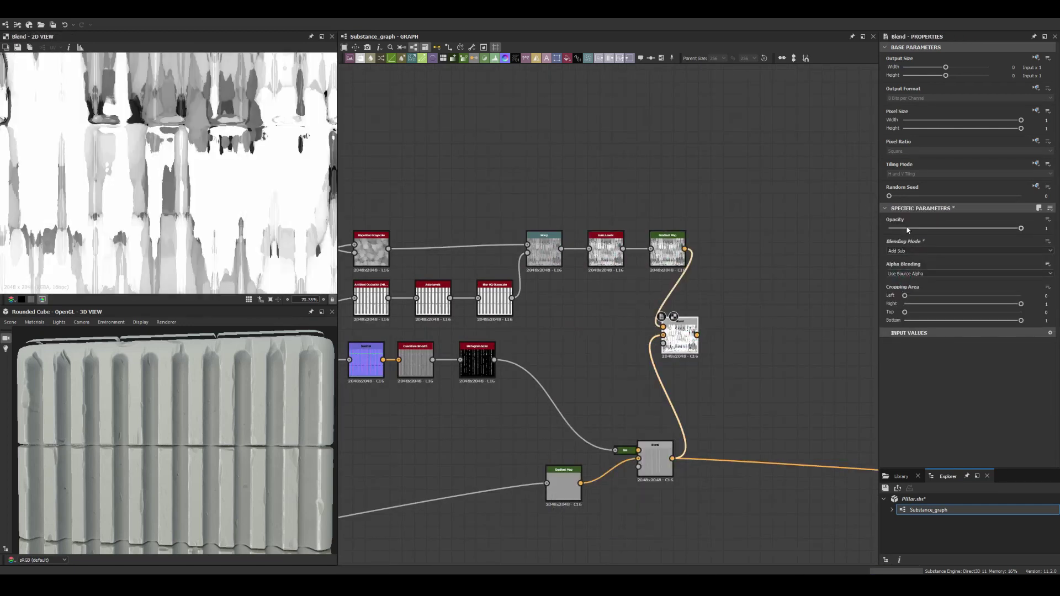
pyautogui.scroll(5, 180, 403)
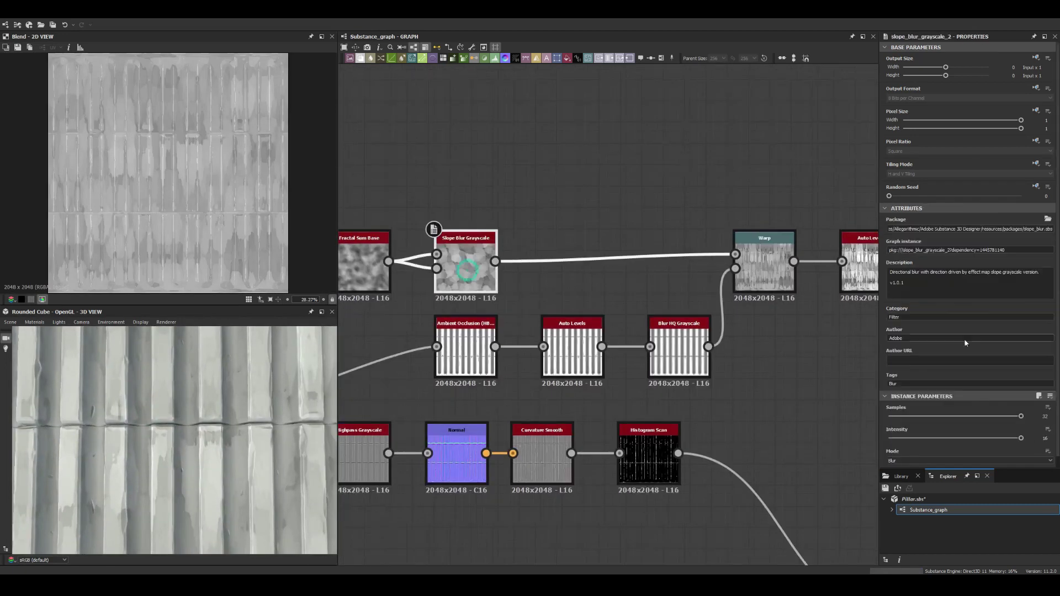
# Step: Set the Warp intensity to 3
pyautogui.doubleClick(465, 265)
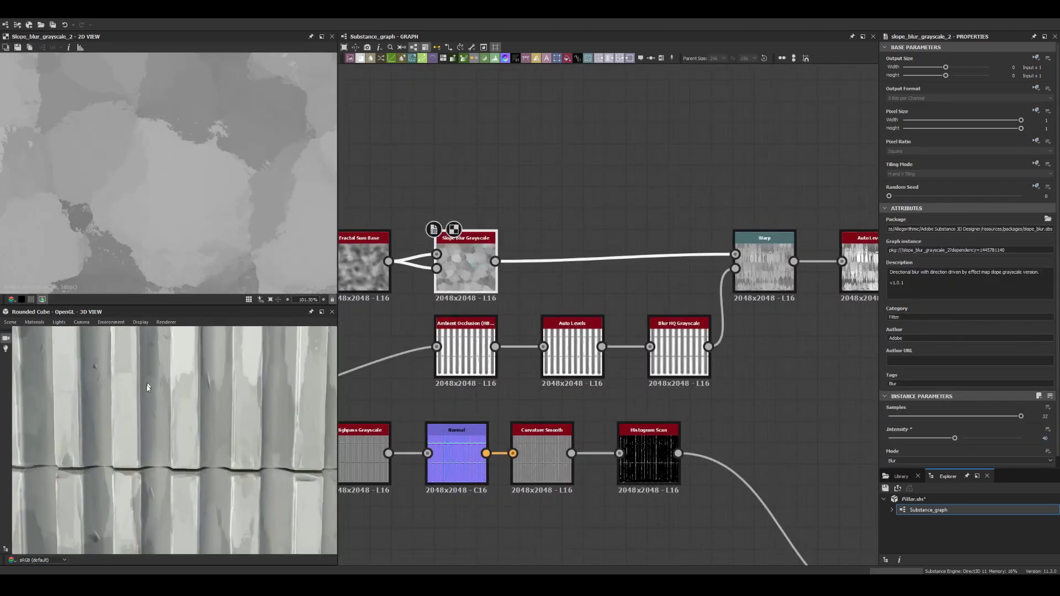
pyautogui.doubleClick(753, 272)
pyautogui.click(1046, 228)
pyautogui.write('3')
pyautogui.press('Return')
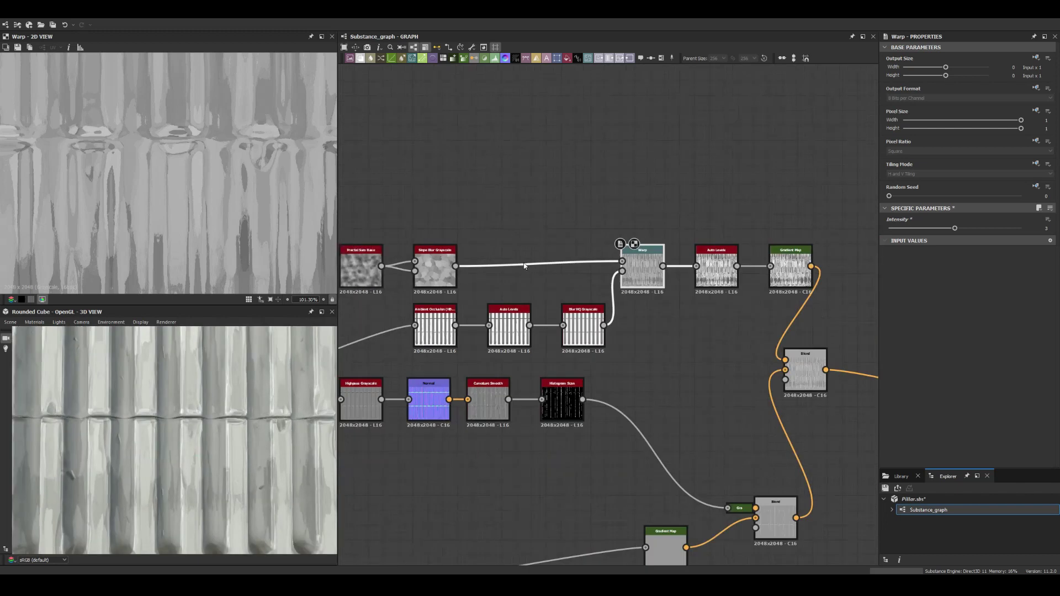
pyautogui.scroll(-2, 356, 269)
pyautogui.moveTo(388, 306); pyautogui.dragTo(415, 310, button='middle')
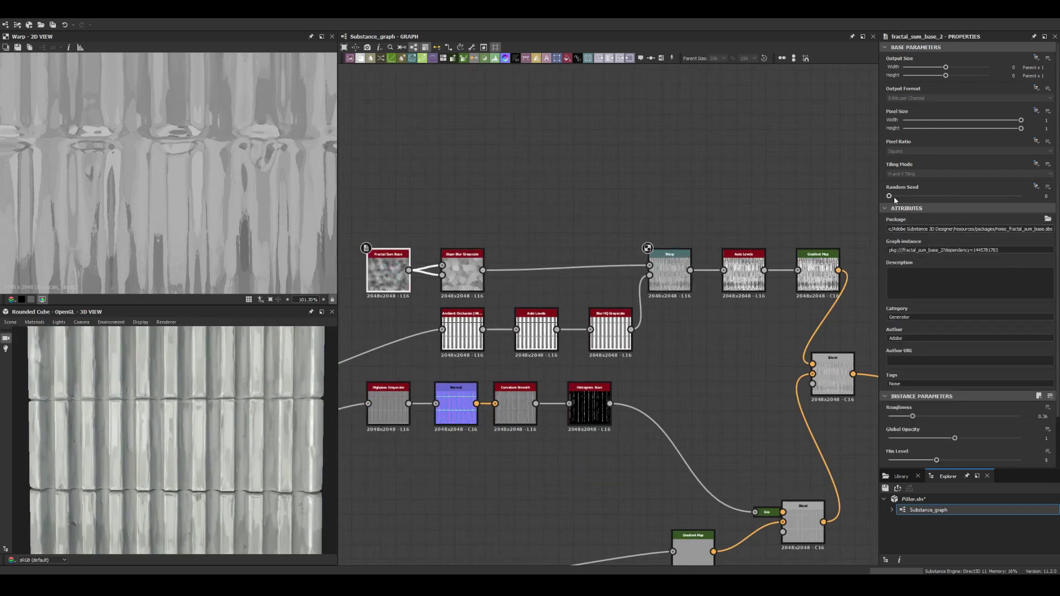
pyautogui.scroll(3, 555, 509)
# Step: Insert a higher-contrast Levels and a softer Blur HQ Grayscale before the Gradient Map
pyautogui.moveTo(555, 509); pyautogui.dragTo(699, 509, button='middle')
pyautogui.click(397, 386)
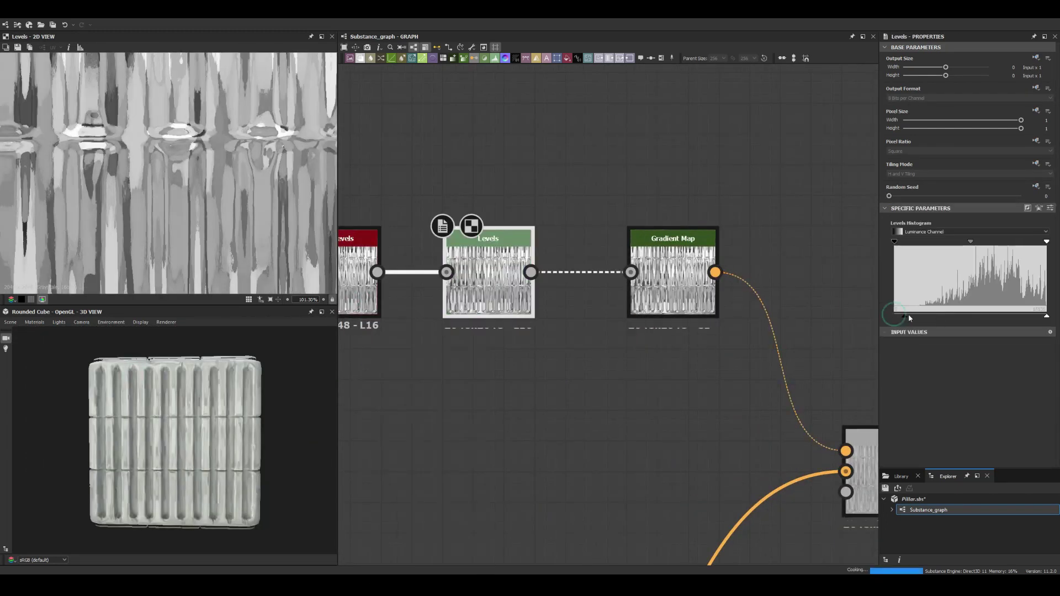
pyautogui.moveTo(909, 317); pyautogui.dragTo(958, 317)
pyautogui.moveTo(682, 294); pyautogui.dragTo(713, 266, button='middle')
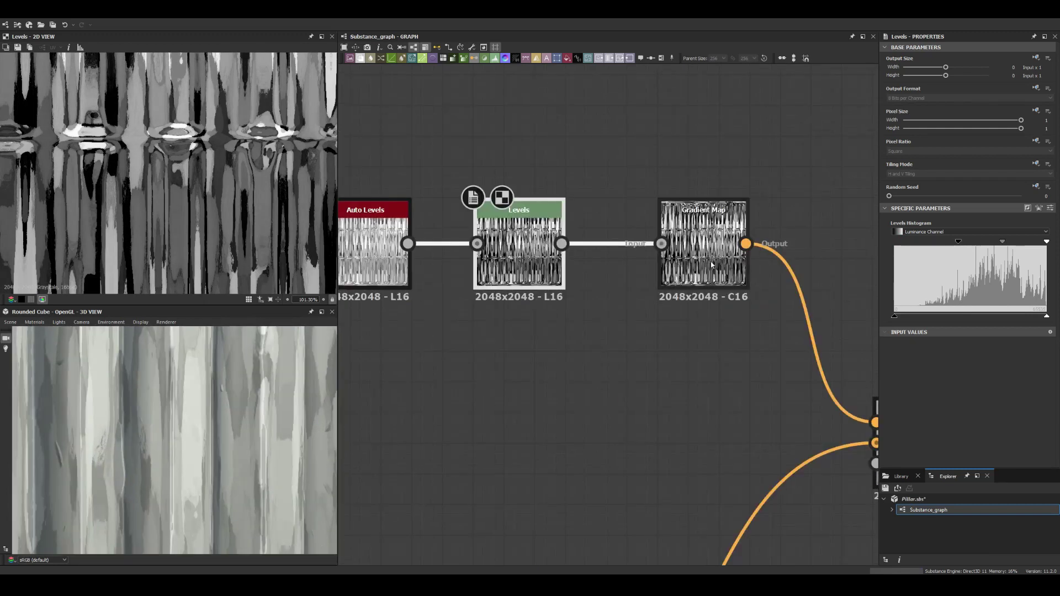
pyautogui.moveTo(713, 266); pyautogui.dragTo(790, 266)
pyautogui.rightClick(547, 256)
pyautogui.click(574, 276)
pyautogui.moveTo(972, 415); pyautogui.dragTo(890, 416)
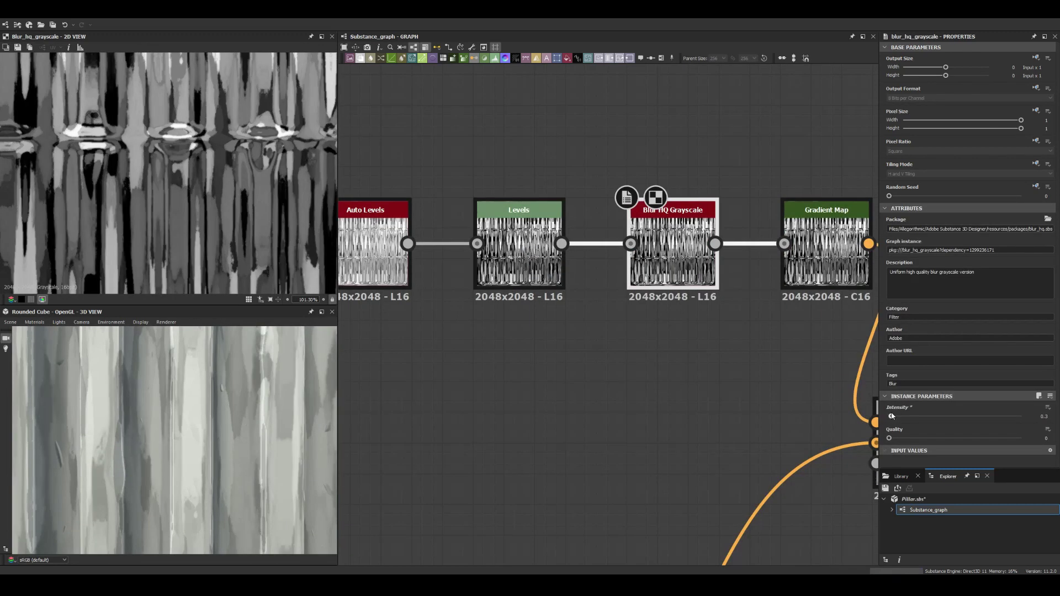
# Step: Branch a Histogram Scan off the Blur HQ output, lowering position and raising contrast
pyautogui.scroll(-3, 862, 237)
pyautogui.click(532, 257)
pyautogui.scroll(-3, 675, 373)
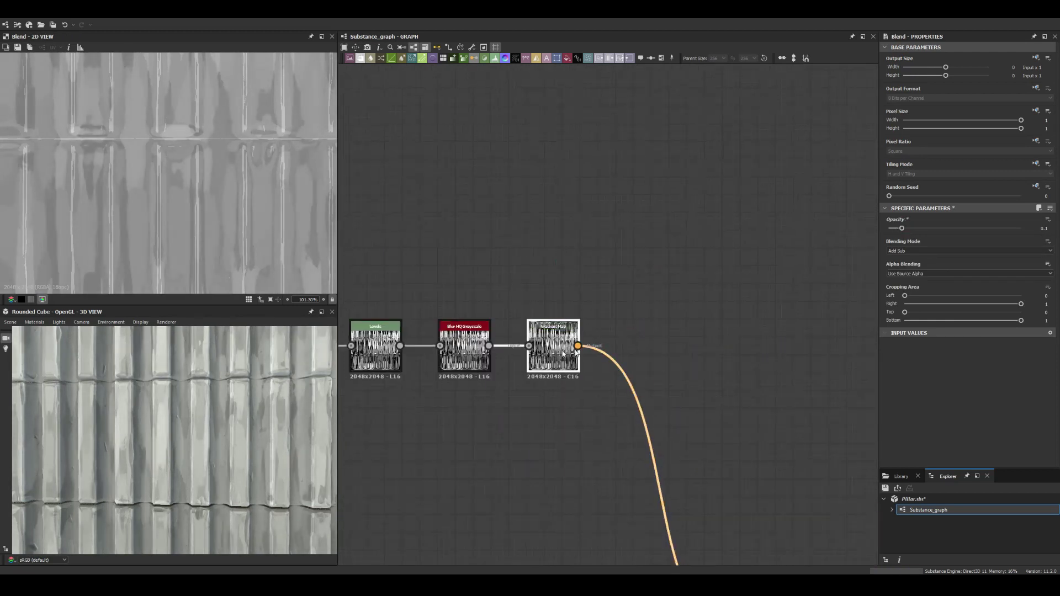
pyautogui.moveTo(576, 353); pyautogui.dragTo(718, 346)
pyautogui.moveTo(490, 346); pyautogui.dragTo(524, 261)
pyautogui.write('histo')
pyautogui.press('Return')
pyautogui.moveTo(930, 417)
pyautogui.mouseDown()
pyautogui.moveTo(921, 417)
pyautogui.moveTo(952, 437)
pyautogui.mouseUp()
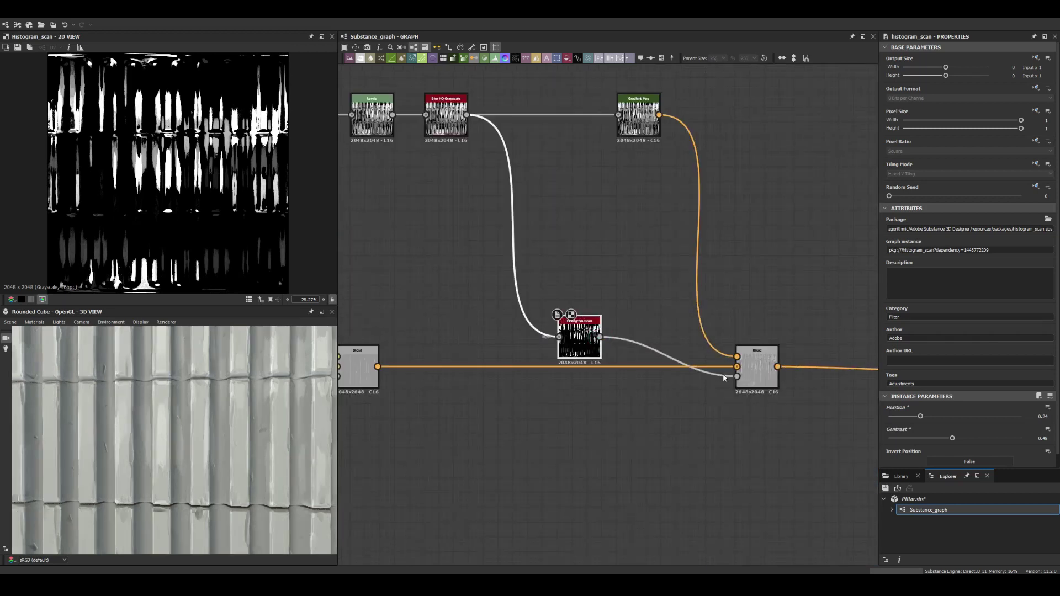
# Step: Connect the Histogram Scan to the Blend mask and set Blend opacity to about 0.22
pyautogui.moveTo(725, 377); pyautogui.dragTo(737, 376)
pyautogui.click(617, 202)
pyautogui.click(1051, 283)
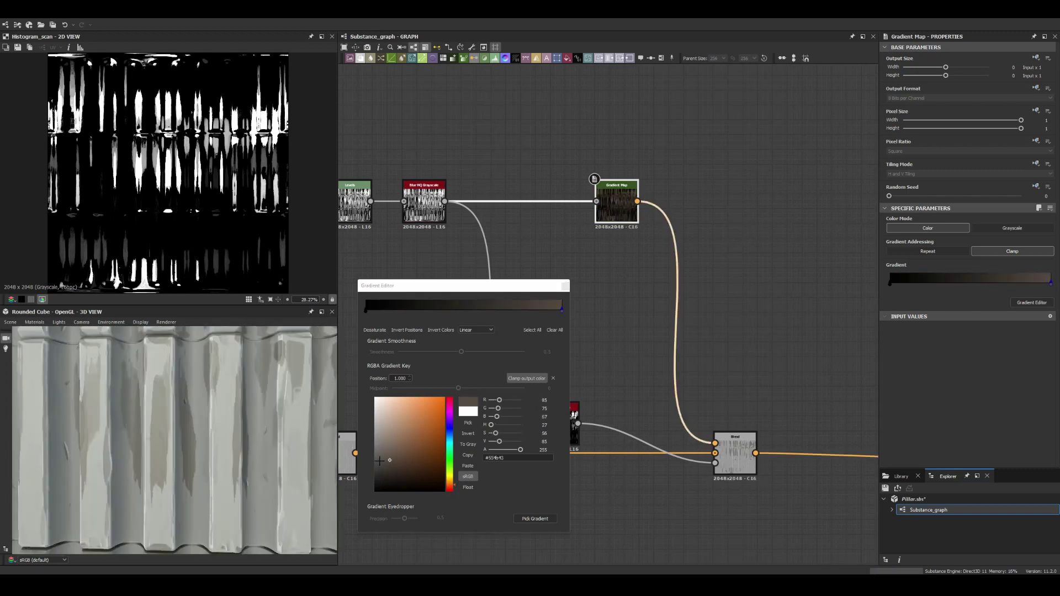
pyautogui.click(735, 453)
pyautogui.click(918, 228)
# Step: Set a dark brown key in the Gradient Map's gradient to tint the wear streaks
pyautogui.click(558, 423)
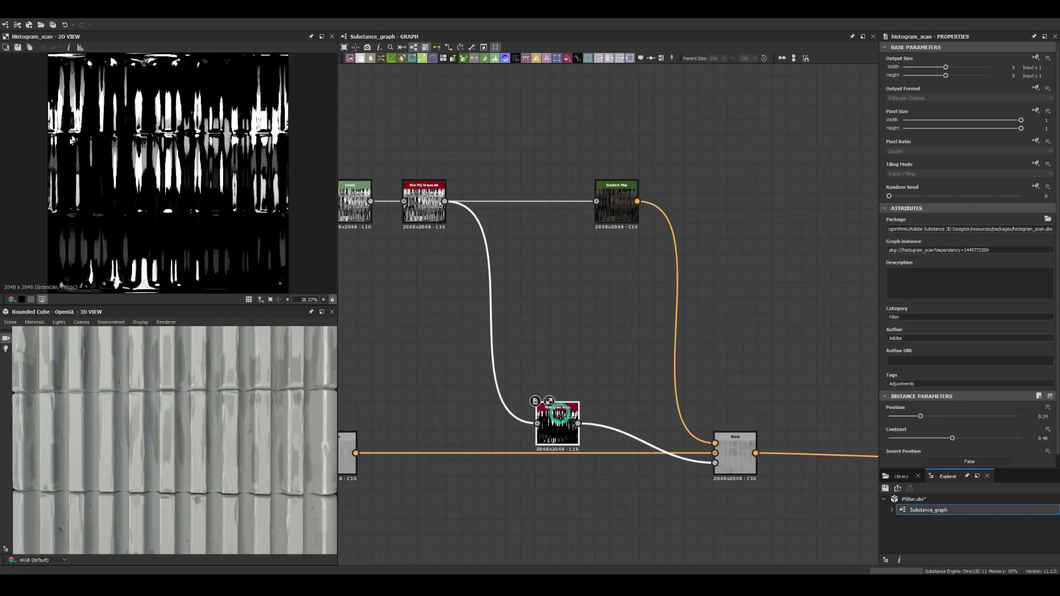
pyautogui.click(617, 202)
pyautogui.click(890, 280)
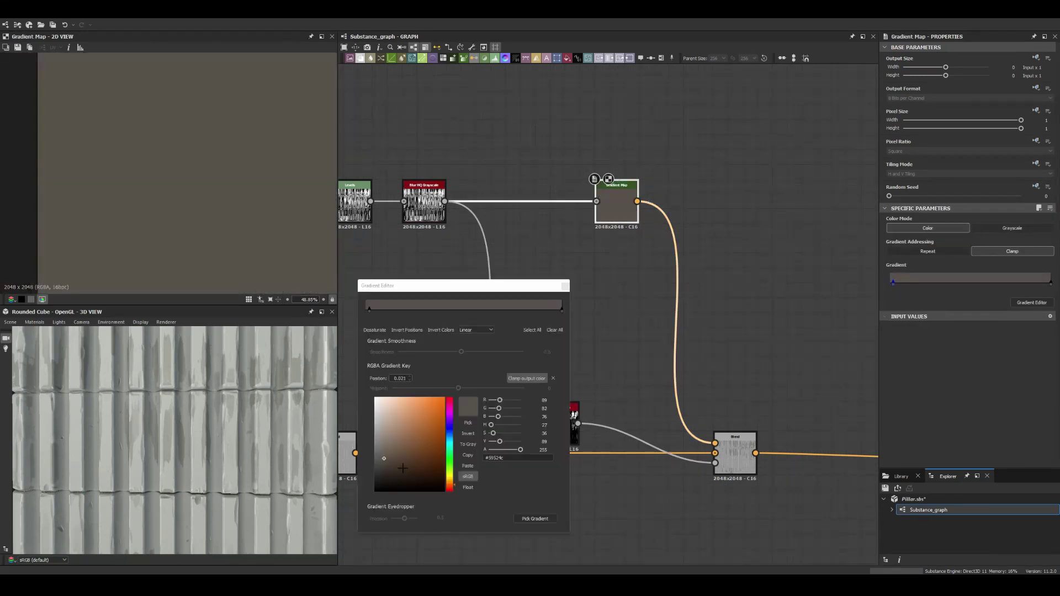
pyautogui.click(430, 475)
pyautogui.moveTo(370, 313); pyautogui.dragTo(516, 313)
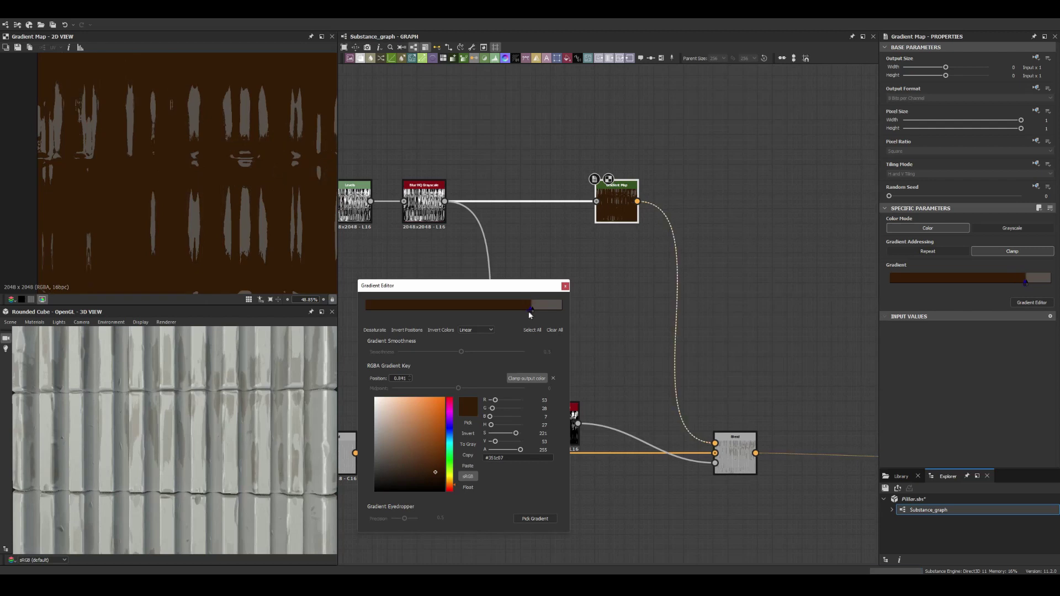
pyautogui.moveTo(497, 313); pyautogui.dragTo(514, 313)
pyautogui.click(565, 286)
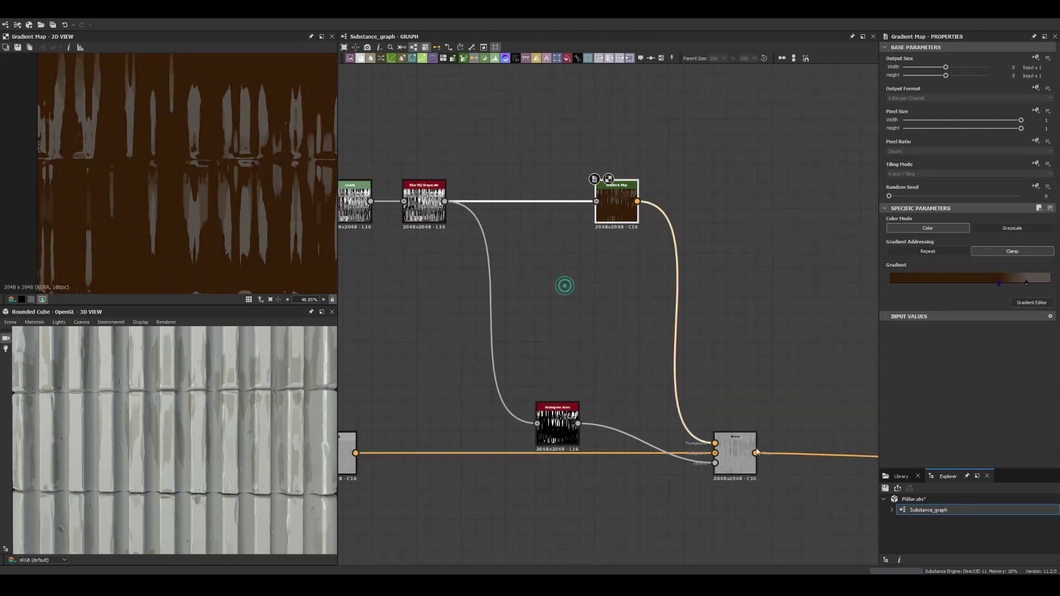
pyautogui.click(735, 453)
pyautogui.scroll(5, 188, 223)
pyautogui.scroll(5, 189, 425)
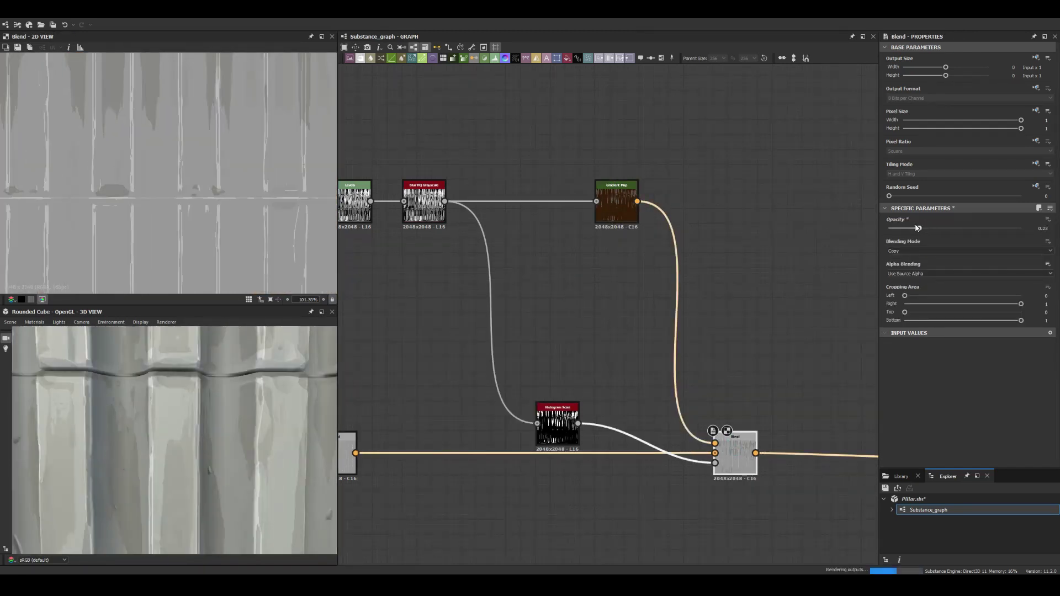
# Step: Switch the 3D preview mesh to a rounded cylinder
pyautogui.scroll(-5, 165, 442)
pyautogui.click(10, 322)
pyautogui.click(37, 429)
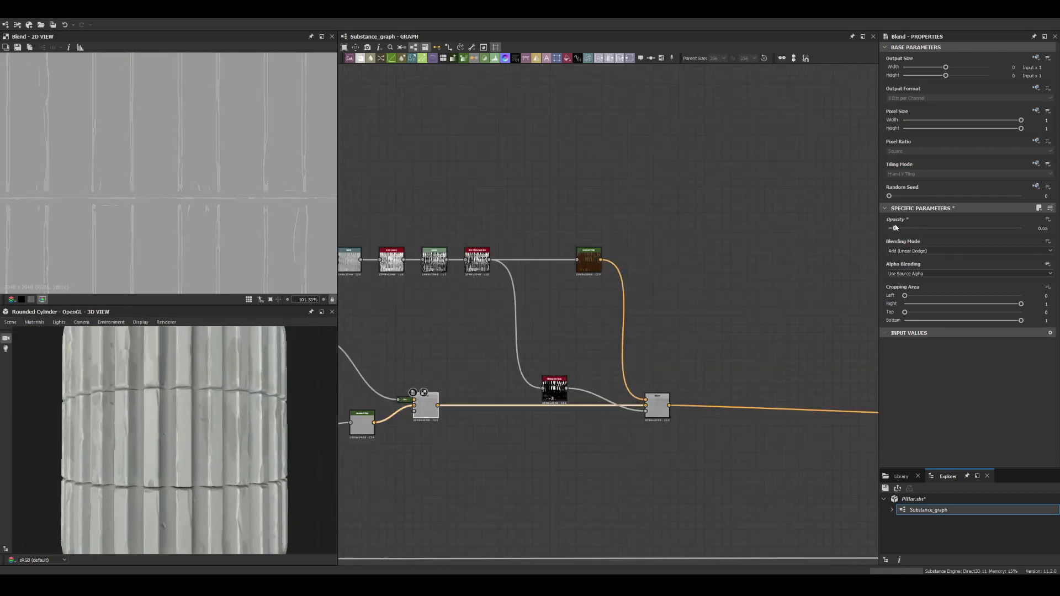
pyautogui.scroll(-3, 551, 325)
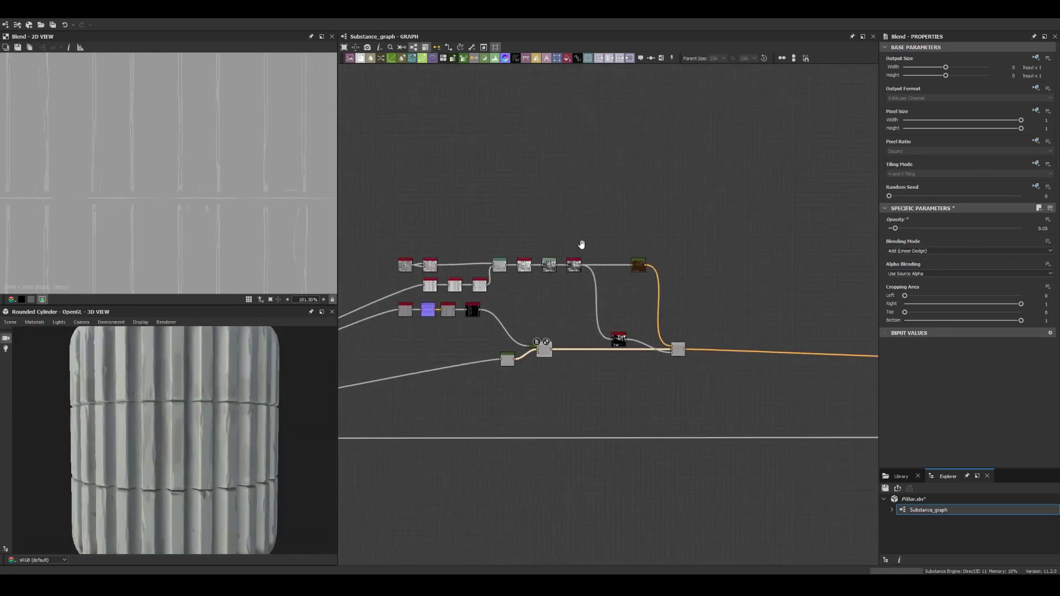
pyautogui.scroll(2, 622, 320)
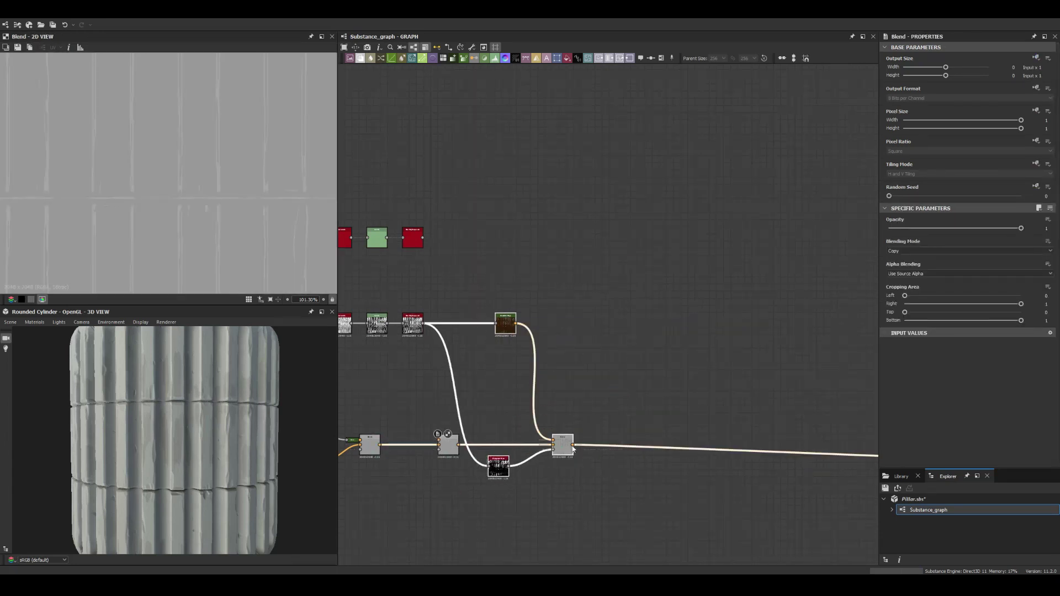
# Step: Blend the Gradient Map in Add Sub mode at about 0.03 opacity
pyautogui.moveTo(414, 243); pyautogui.dragTo(507, 454)
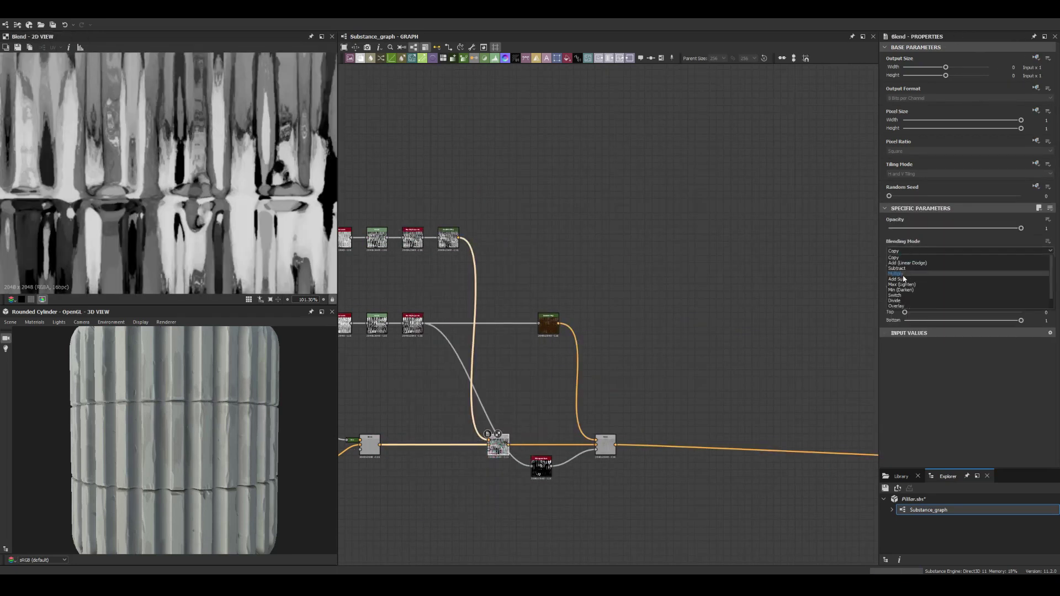
pyautogui.click(904, 279)
pyautogui.click(894, 229)
pyautogui.scroll(5, 190, 435)
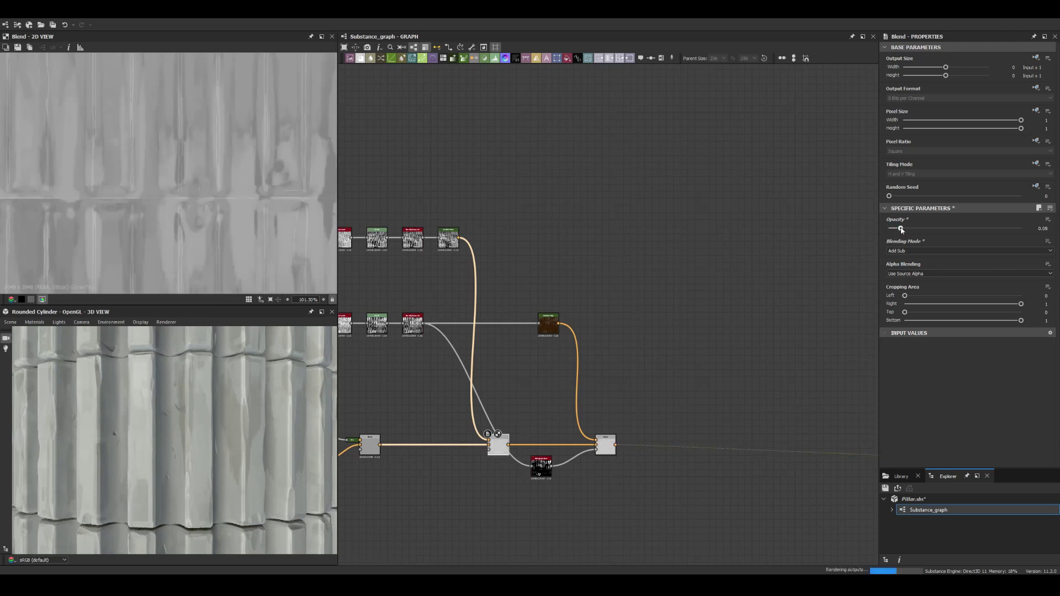
pyautogui.scroll(-5, 203, 421)
pyautogui.moveTo(902, 228); pyautogui.dragTo(893, 229)
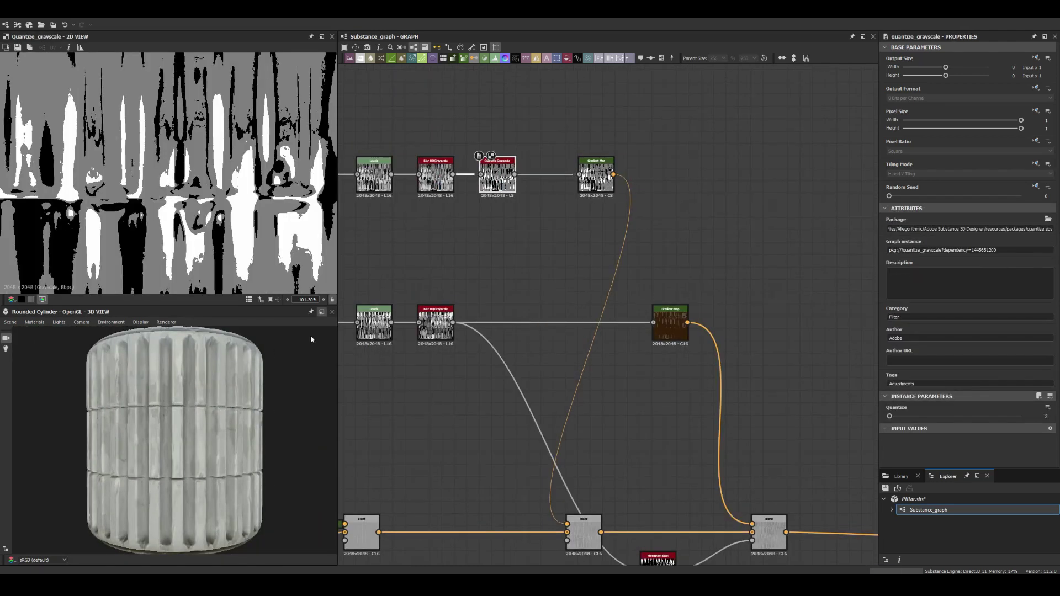
# Step: Insert a Quantize Grayscale and a 0.15-intensity Blur HQ Grayscale before the Gradient Map
pyautogui.scroll(5, 310, 336)
pyautogui.moveTo(500, 121); pyautogui.dragTo(484, 186, button='middle')
pyautogui.scroll(4, 484, 186)
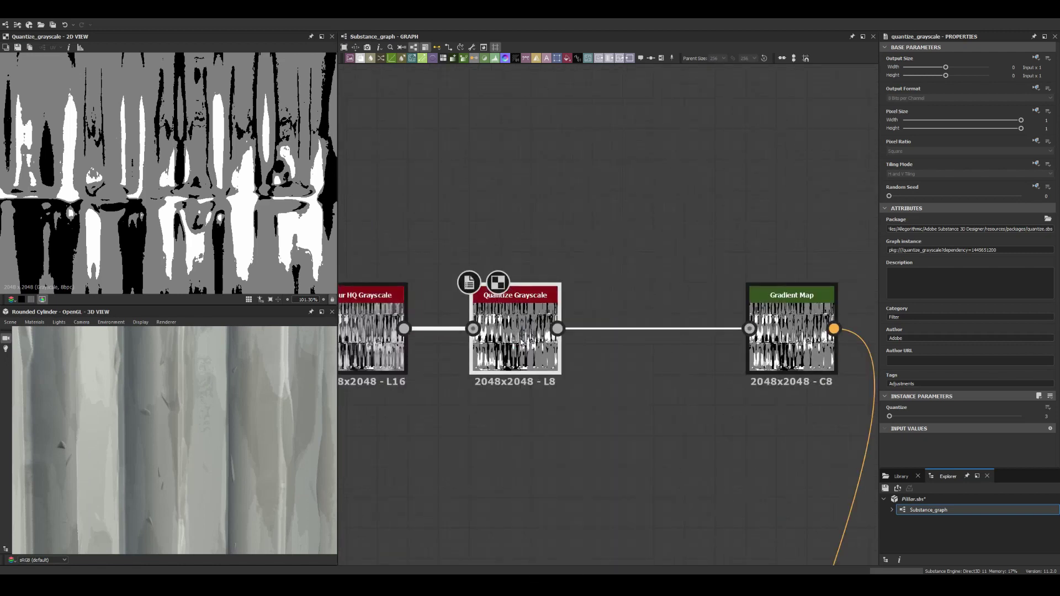
pyautogui.moveTo(972, 417); pyautogui.dragTo(889, 418)
pyautogui.scroll(-5, 243, 428)
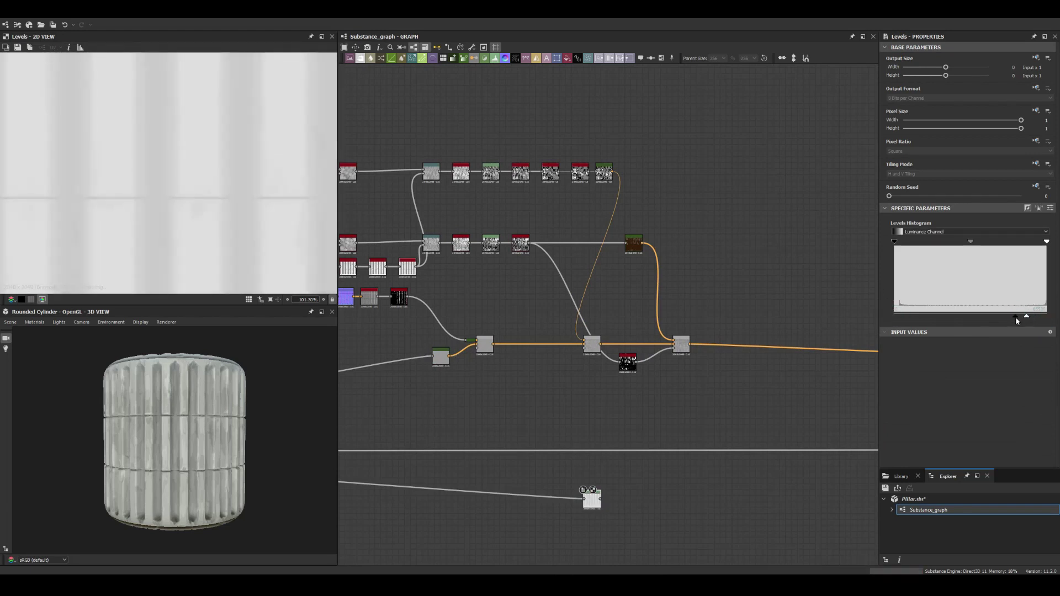
# Step: Insert a Blend beside the bottom node, switch preview to Rounded Cube, inspect fractal_sum_base_2
pyautogui.press('space')
pyautogui.click(613, 347)
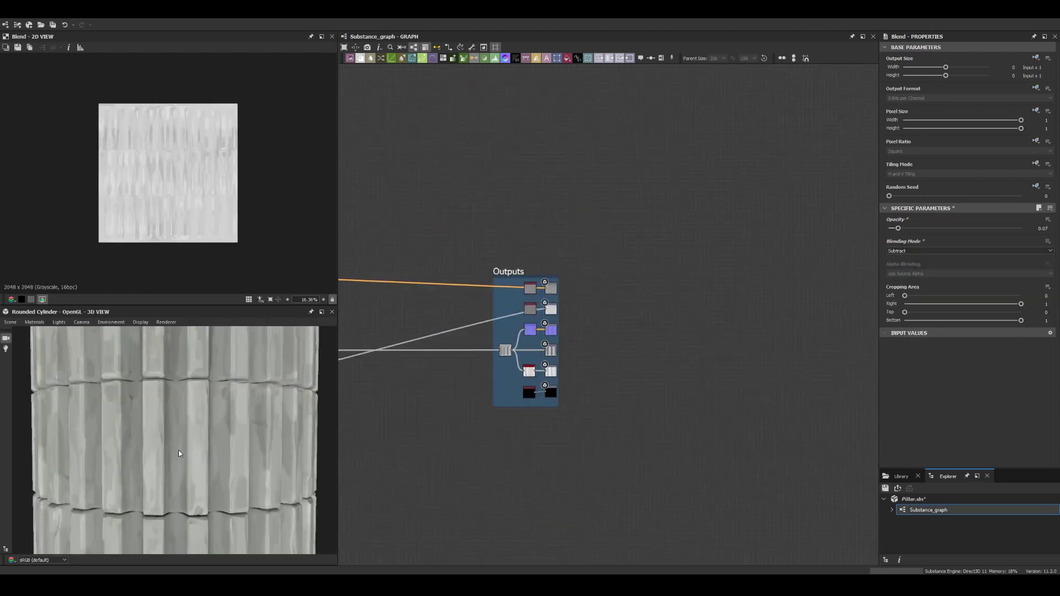
pyautogui.moveTo(178, 449); pyautogui.dragTo(153, 428)
pyautogui.scroll(5, 153, 428)
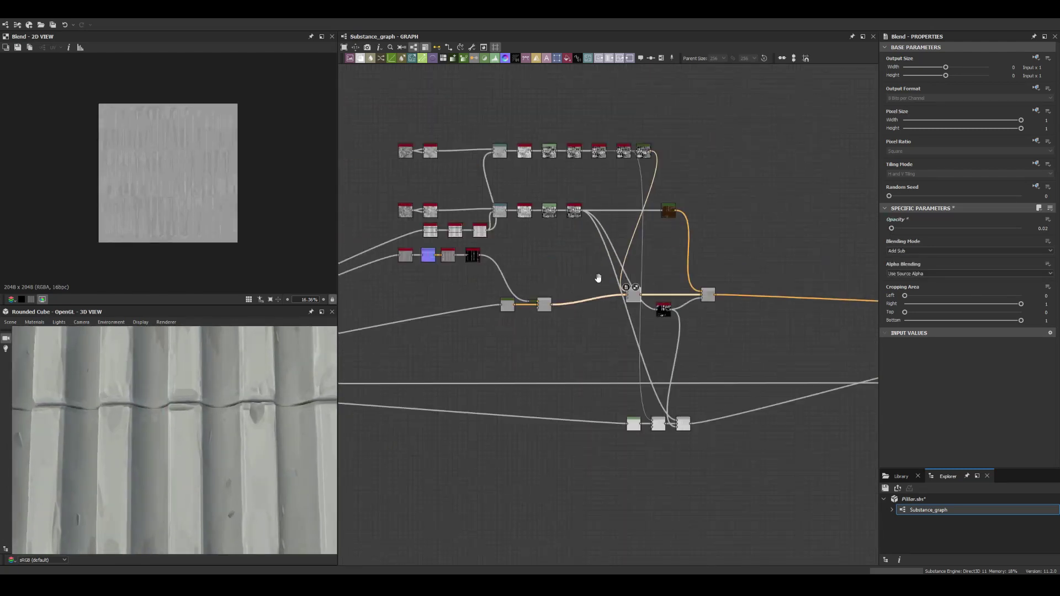
pyautogui.click(931, 404)
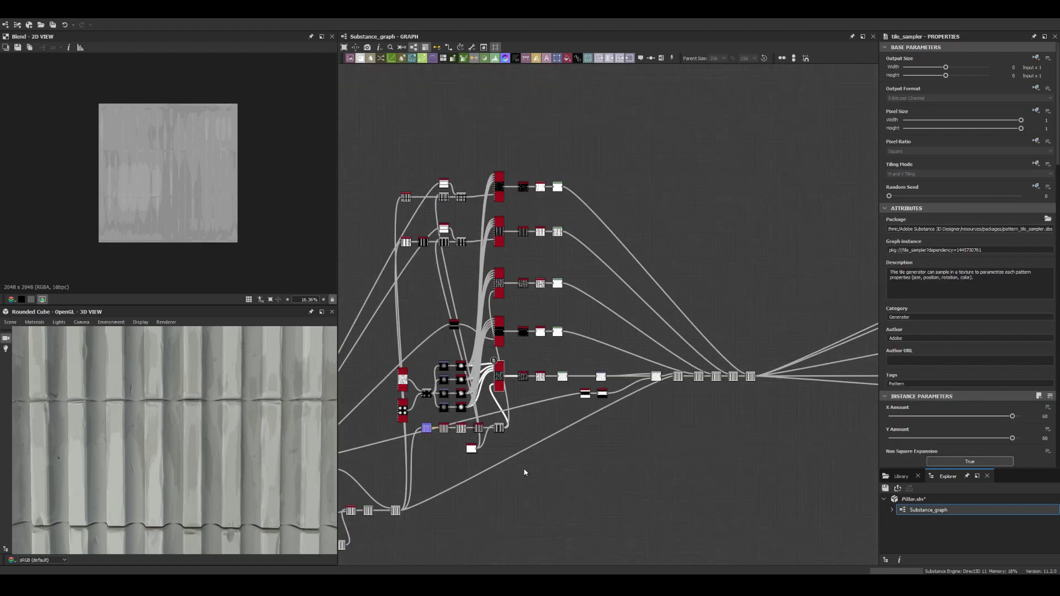
# Step: Shrink the Tile Sampler dots to about 0.66 scale
pyautogui.moveTo(599, 331); pyautogui.dragTo(640, 149)
pyautogui.scroll(-3, 533, 188)
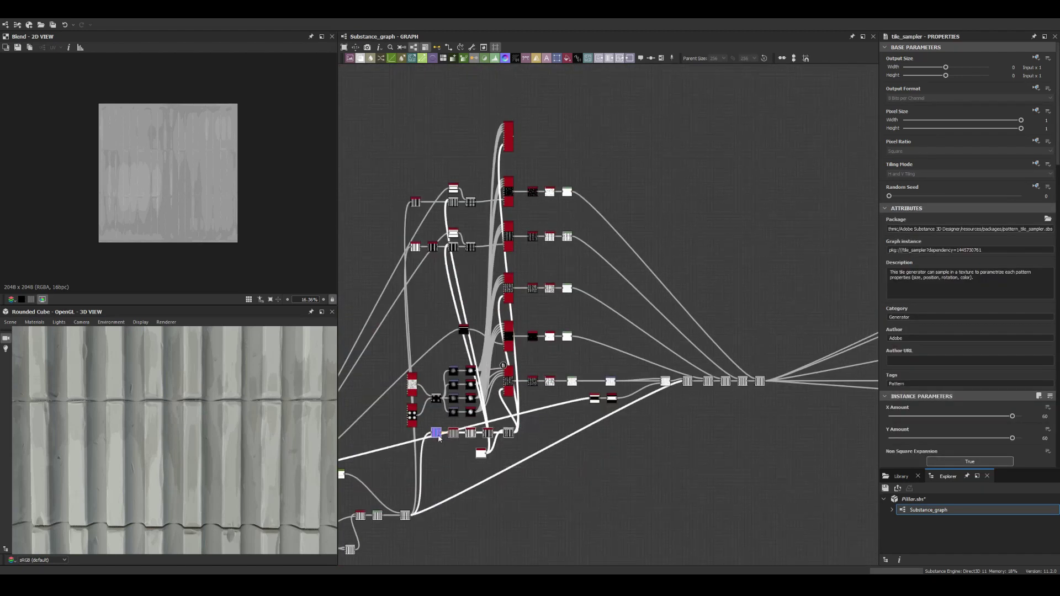
pyautogui.press('f')
pyautogui.doubleClick(479, 348)
pyautogui.scroll(-5, 966, 383)
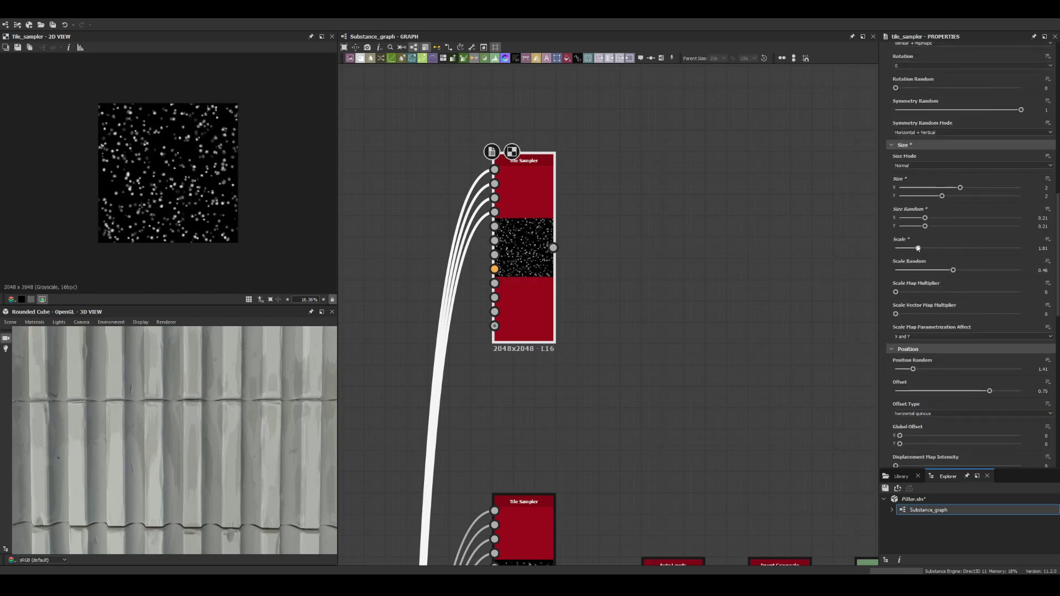
pyautogui.moveTo(918, 248); pyautogui.dragTo(904, 248)
# Step: Add a Levels node after the Tile Sampler
pyautogui.scroll(3, 128, 211)
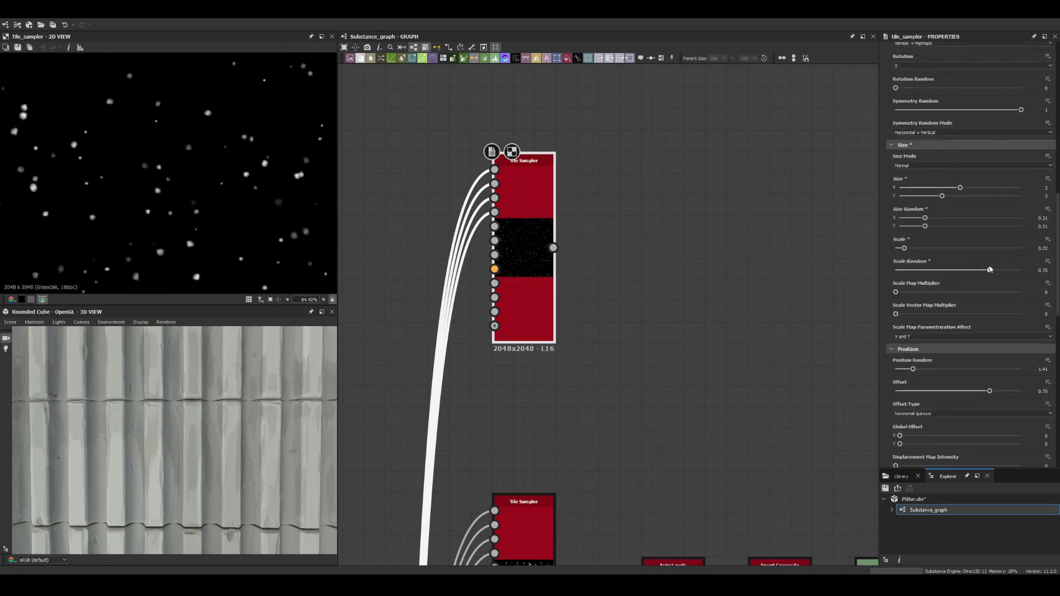
pyautogui.scroll(-5, 601, 355)
pyautogui.scroll(-5, 601, 280)
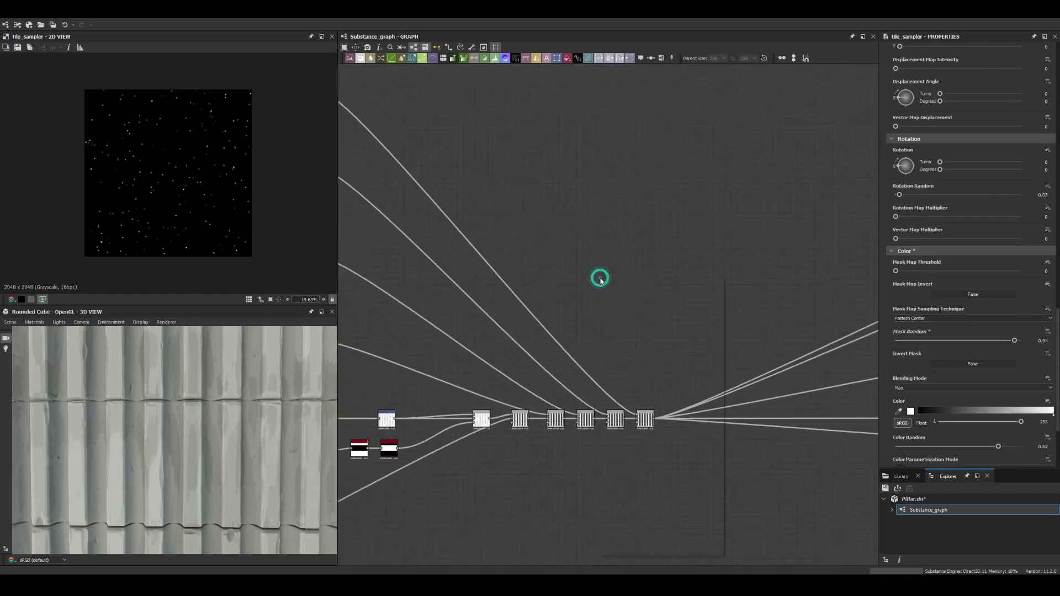
pyautogui.press('space')
pyautogui.press('Return')
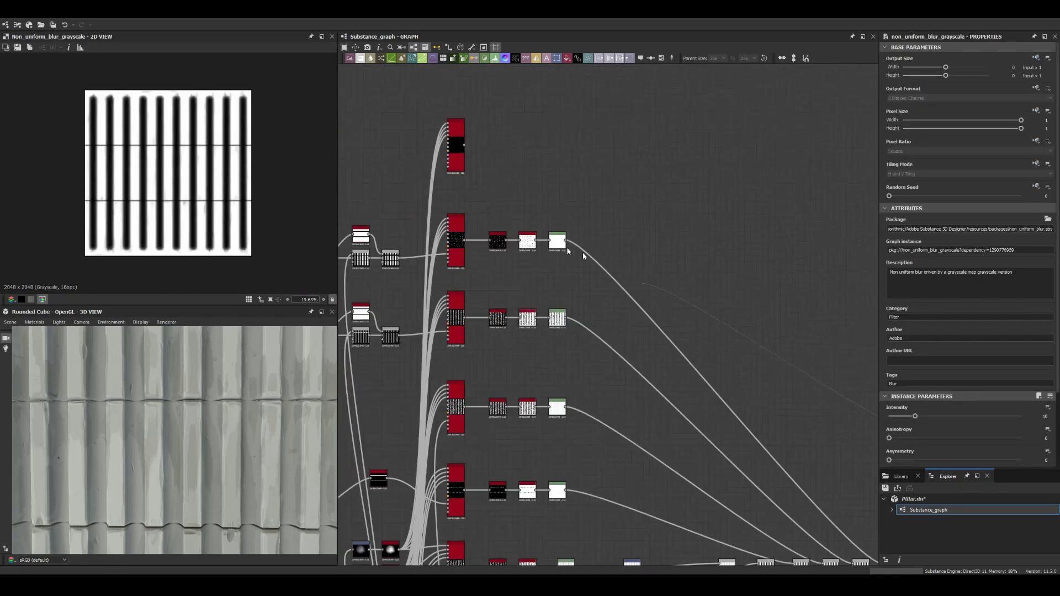
pyautogui.press('space')
pyautogui.press('Return')
pyautogui.scroll(-1, 790, 341)
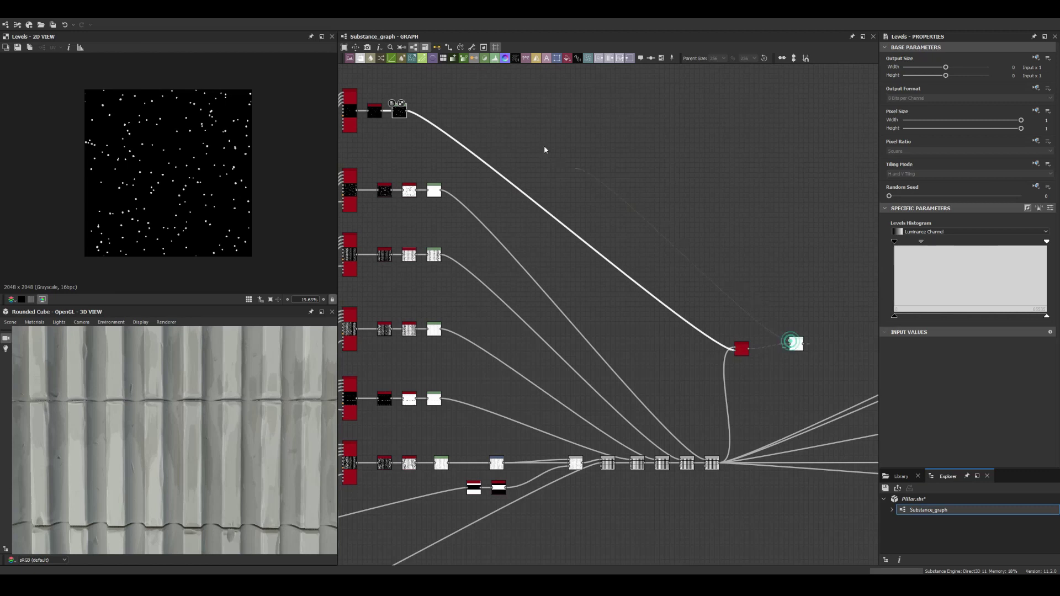
# Step: Add a Subtract Blend after the Levels, with opacity about 0.04
pyautogui.press('space')
pyautogui.press('Return')
pyautogui.scroll(2, 592, 357)
pyautogui.click(966, 250)
pyautogui.click(896, 268)
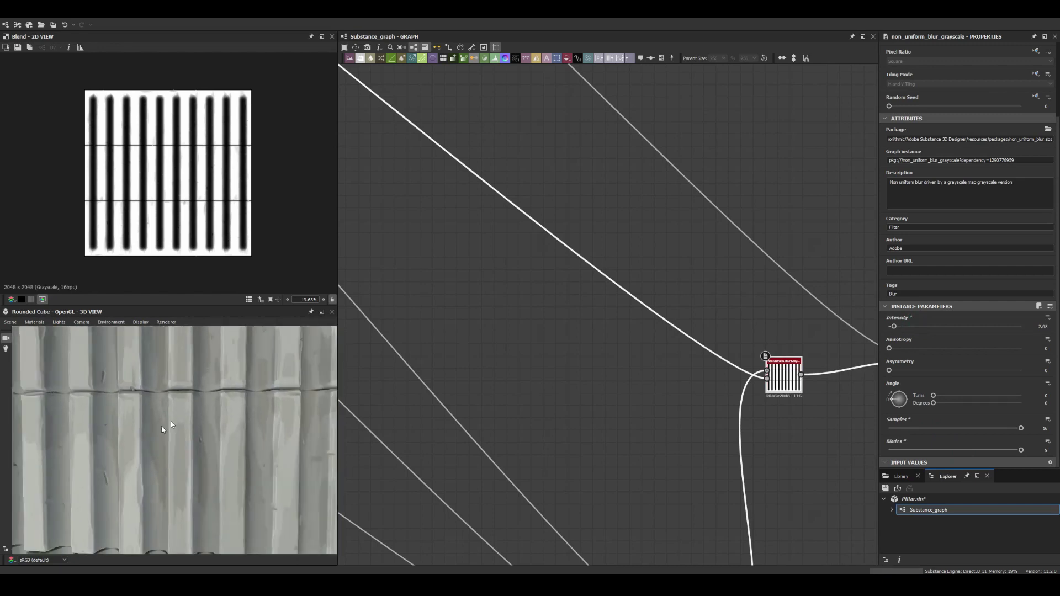
pyautogui.moveTo(898, 227); pyautogui.dragTo(894, 228)
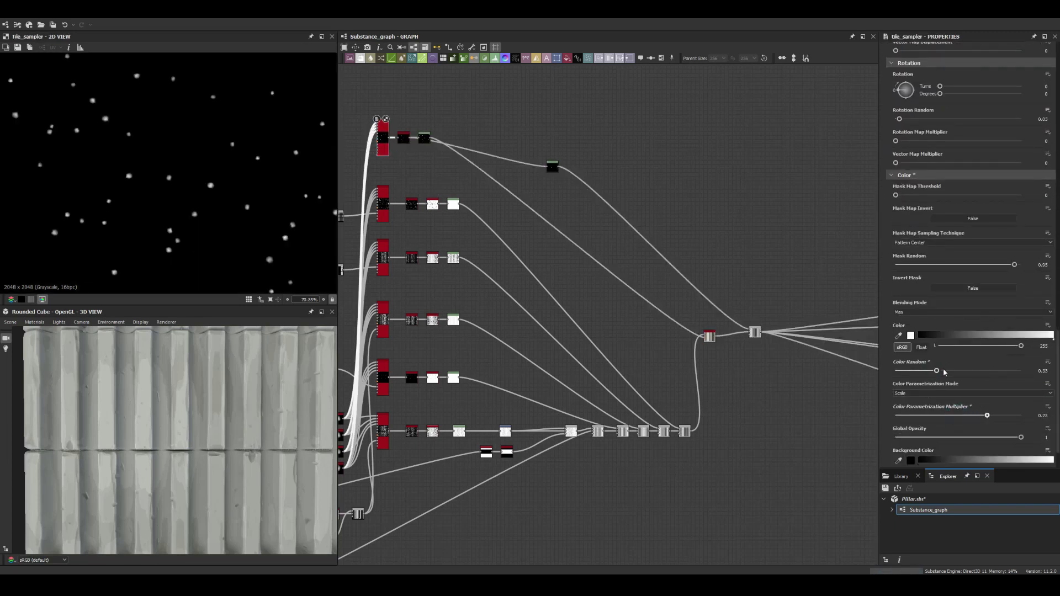
# Step: Raise the dots' Color Random to 0.61
pyautogui.moveTo(944, 372); pyautogui.dragTo(972, 372)
pyautogui.scroll(-2, 237, 426)
pyautogui.scroll(3, 214, 426)
pyautogui.scroll(-4, 217, 423)
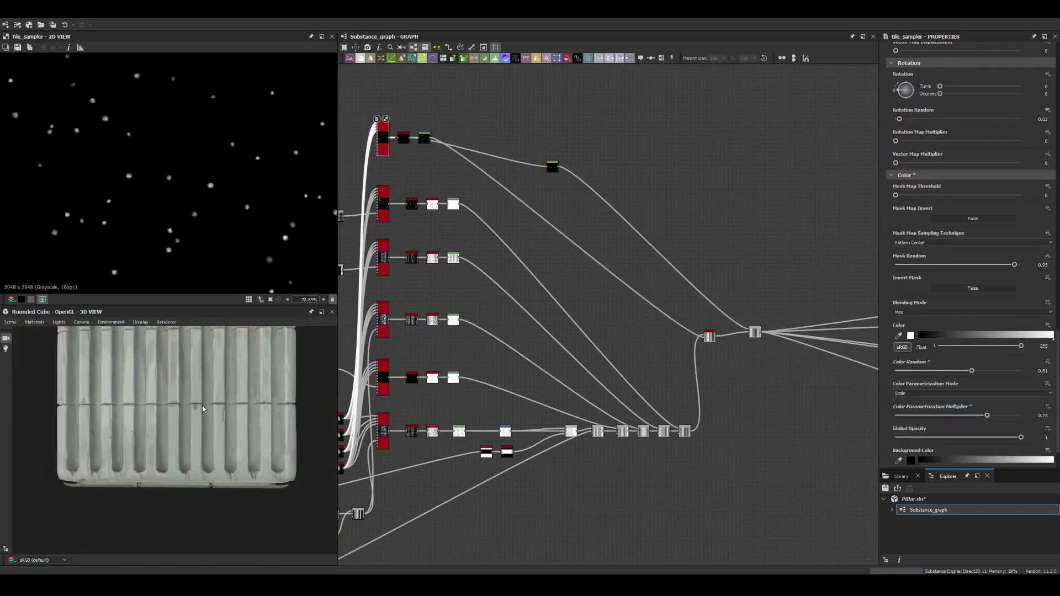
pyautogui.scroll(2, 203, 408)
pyautogui.scroll(3, 380, 387)
# Step: Inspect another Tile Sampler, a Blend node and the shape node's settings
pyautogui.click(386, 249)
pyautogui.moveTo(420, 286); pyautogui.dragTo(493, 267, button='middle')
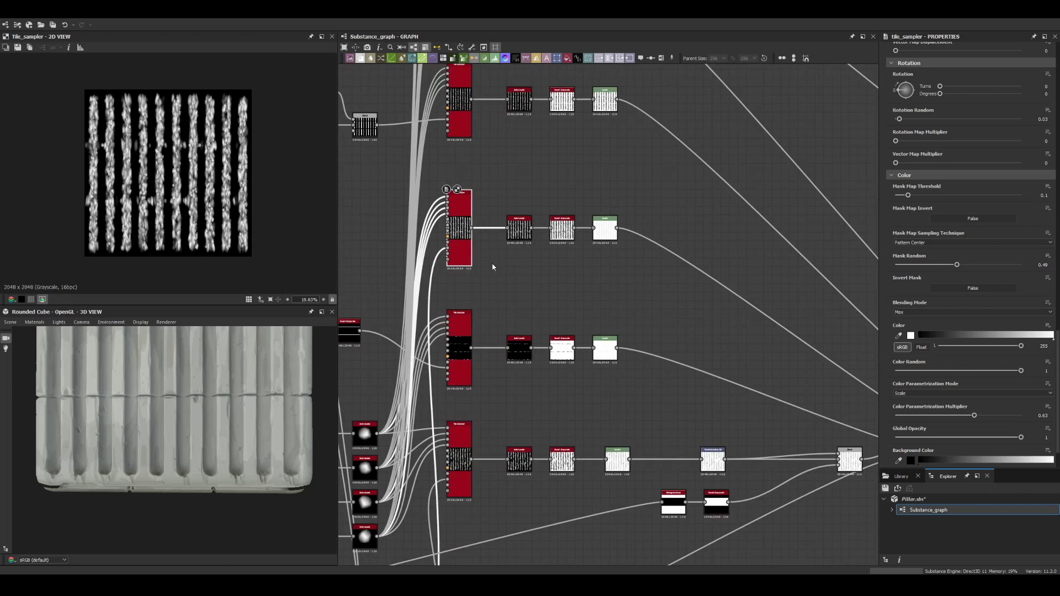
pyautogui.moveTo(603, 205); pyautogui.dragTo(456, 48, button='middle')
pyautogui.click(757, 302)
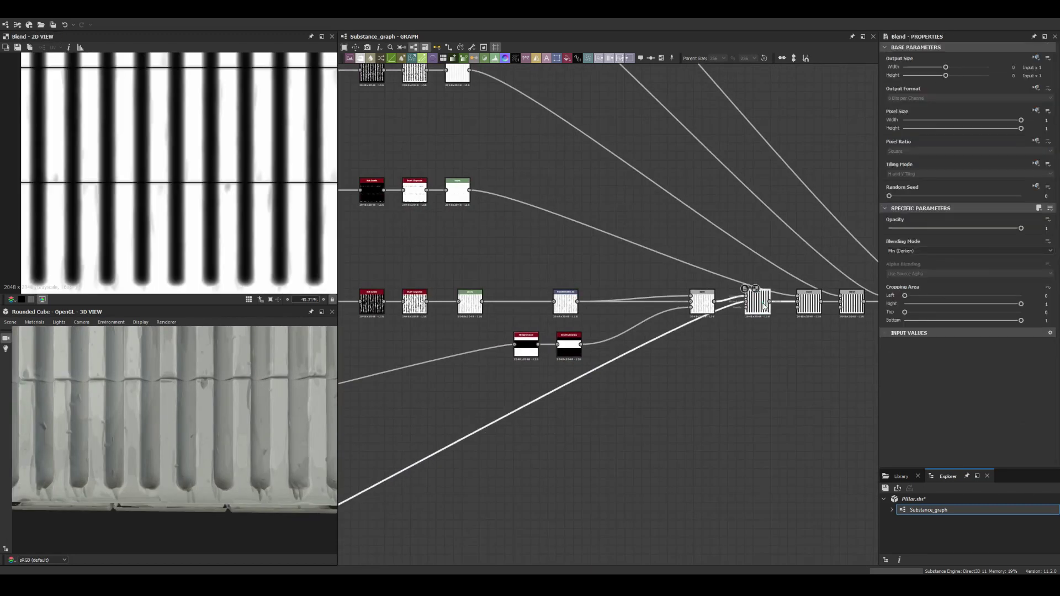
pyautogui.moveTo(765, 307)
pyautogui.mouseDown(button='middle')
pyautogui.moveTo(607, 442)
pyautogui.moveTo(552, 276)
pyautogui.moveTo(588, 511)
pyautogui.mouseUp(button='middle')
pyautogui.click(588, 510)
# Step: Wrap the lower node group in a frame titled Roughness
pyautogui.scroll(-2, 1010, 420)
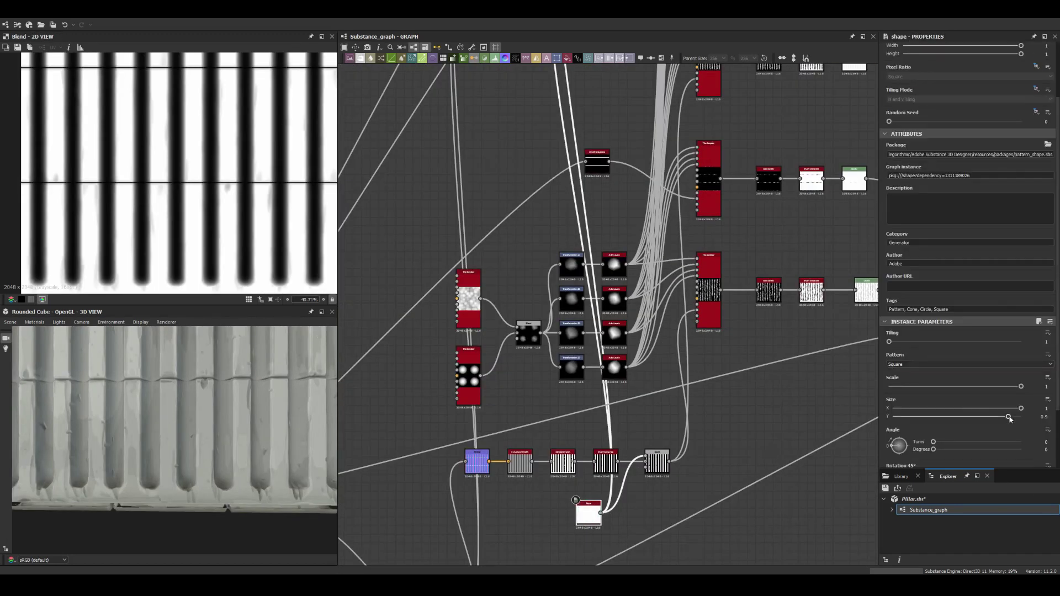
pyautogui.scroll(-2, 489, 411)
pyautogui.scroll(-3, 208, 409)
pyautogui.scroll(3, 208, 409)
pyautogui.scroll(-2, 553, 303)
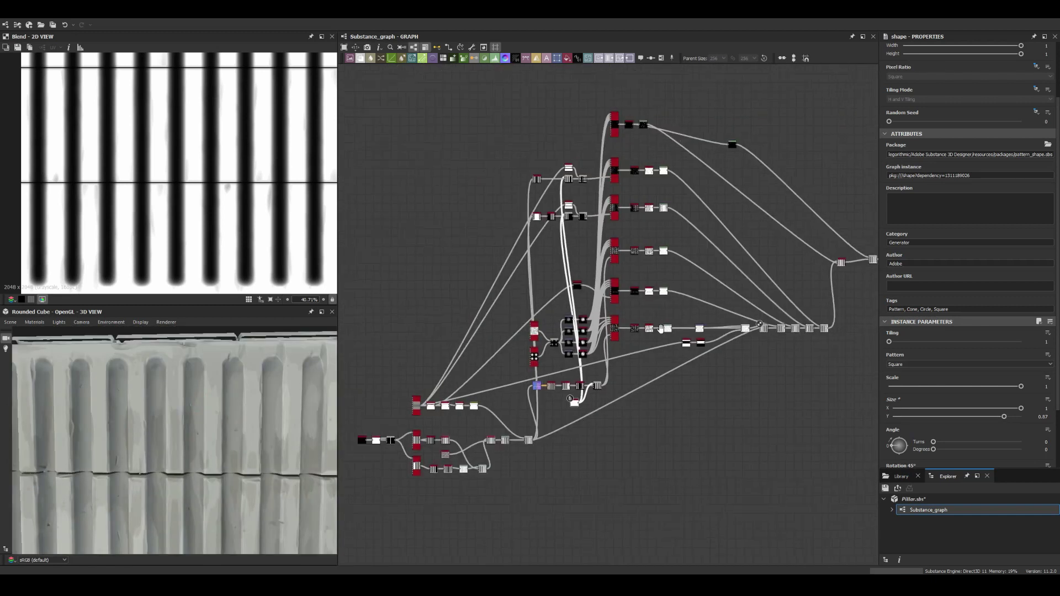
pyautogui.scroll(-2, 651, 275)
pyautogui.scroll(-2, 656, 318)
pyautogui.scroll(-3, 230, 397)
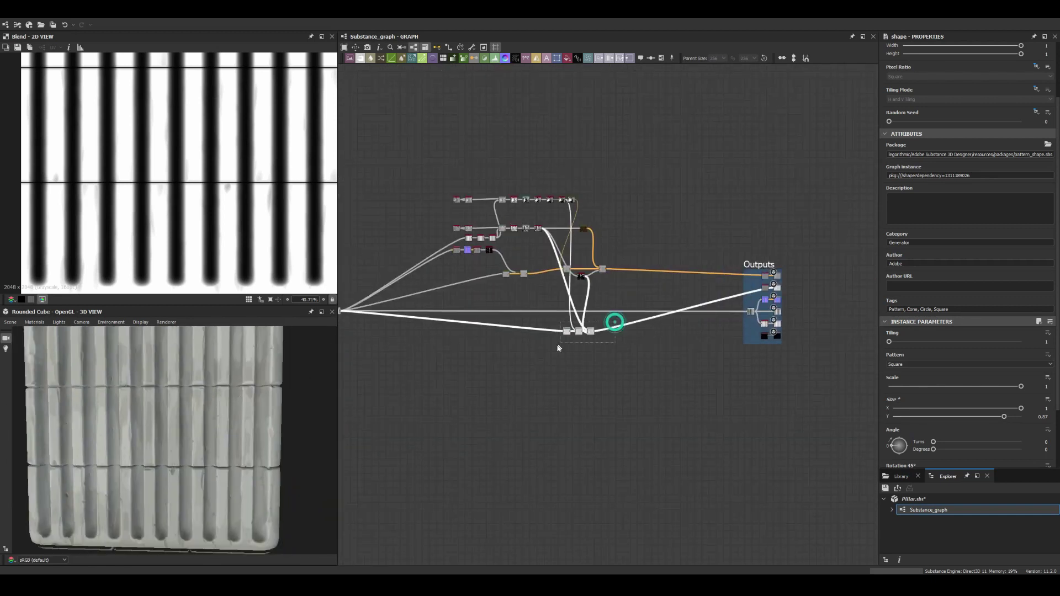
pyautogui.hotkey('ctrl', 'f')
pyautogui.write('Roughnes')
pyautogui.press('Return')
# Step: Title the upper frame Albedo and frame the left-hand nodes
pyautogui.hotkey('ctrl', 'f')
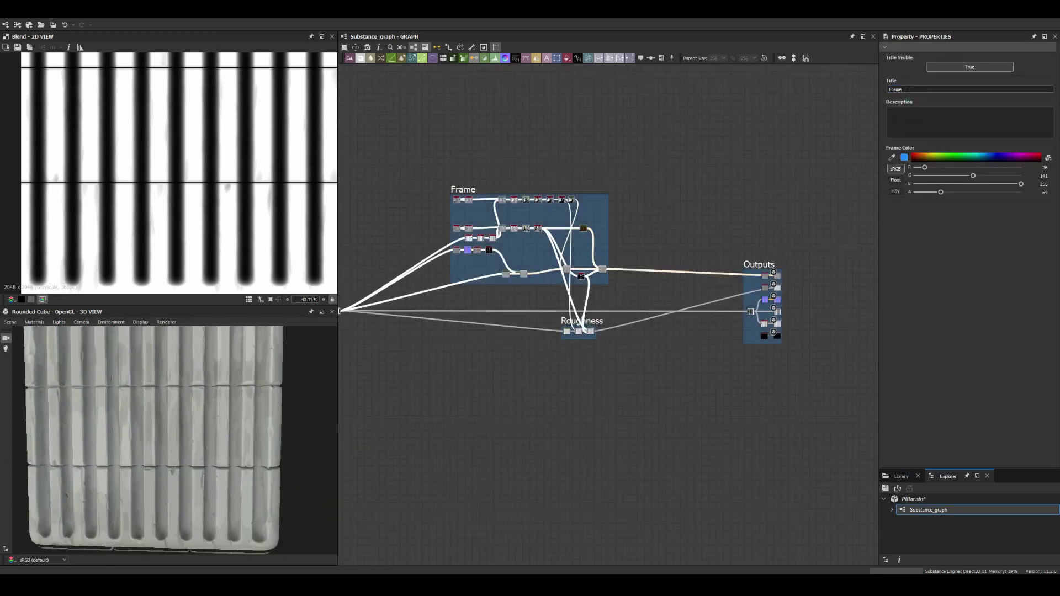
pyautogui.press('Return')
pyautogui.hotkey('ctrl', 'f')
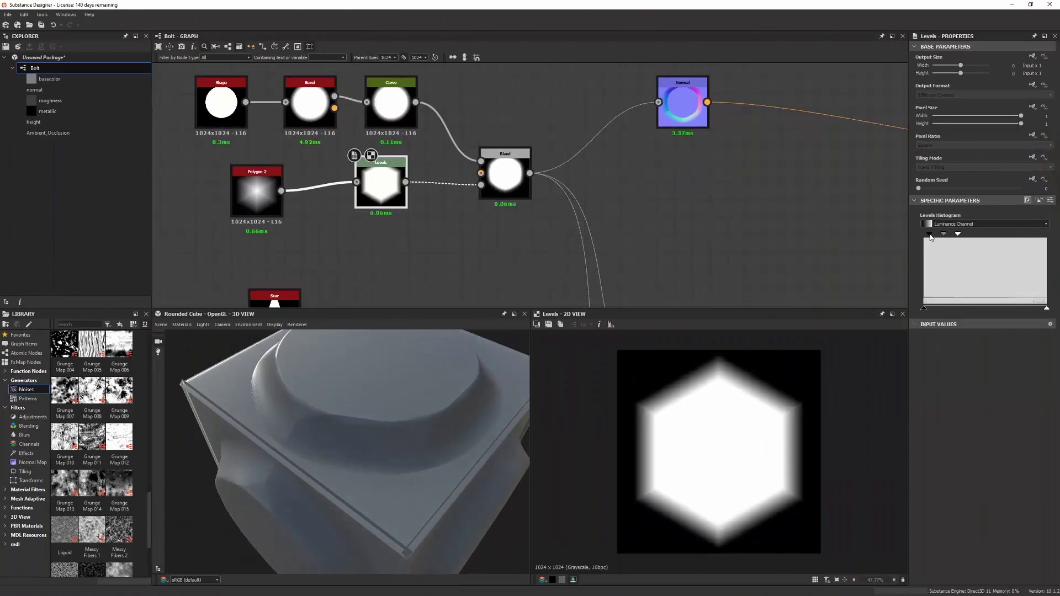
# Step: Sharpen the hexagon with a Levels black-point raise, tweak Height Scale, and add a Dirt node
pyautogui.moveTo(930, 234); pyautogui.dragTo(936, 235)
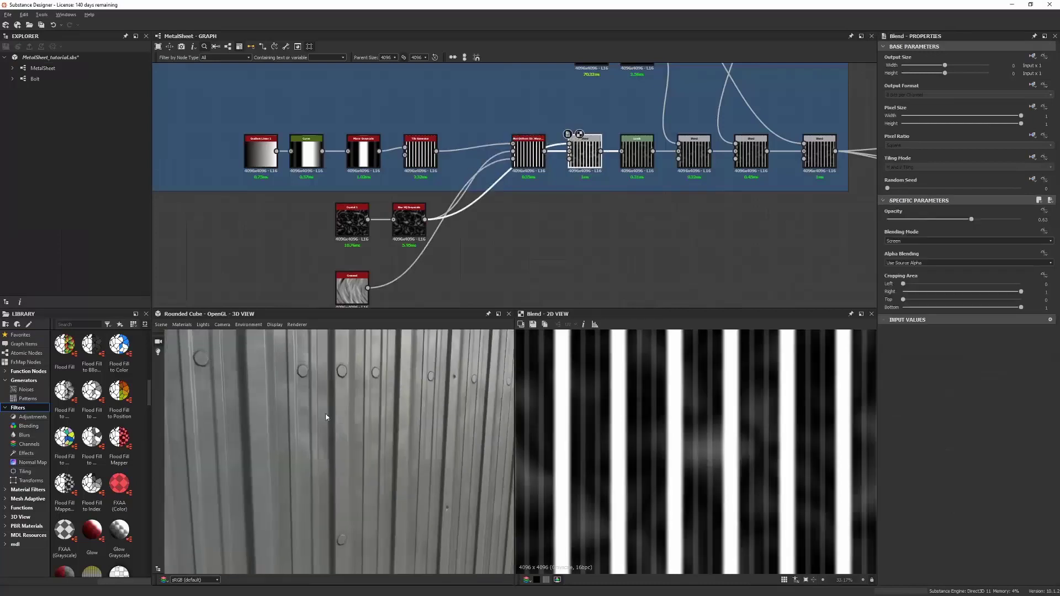
pyautogui.scroll(-5, 225, 425)
pyautogui.click(182, 324)
pyautogui.click(232, 338)
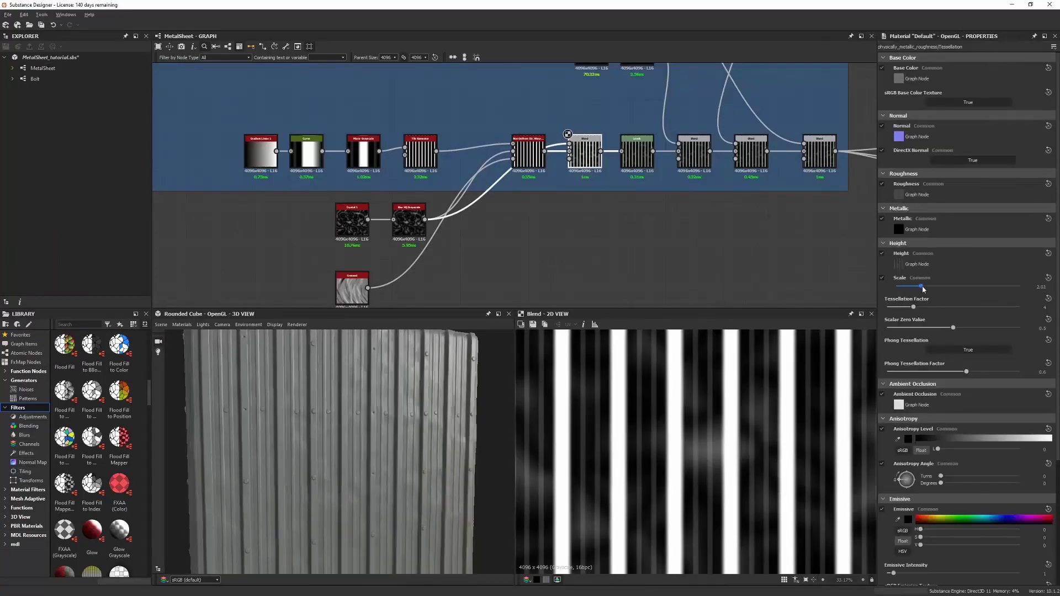
pyautogui.moveTo(386, 441); pyautogui.dragTo(485, 442)
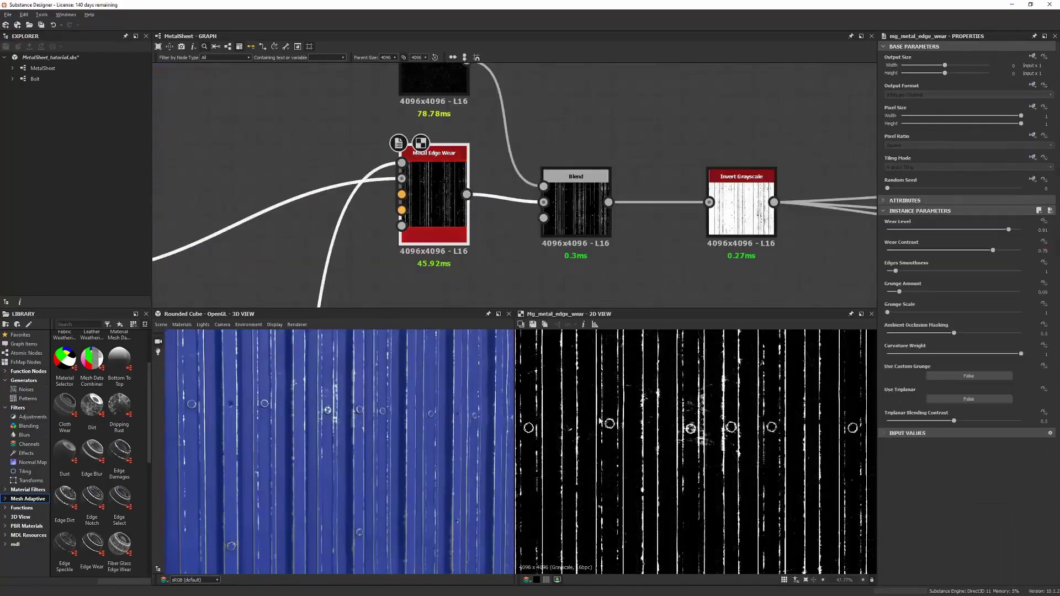
pyautogui.hotkey('ctrl', 'v')
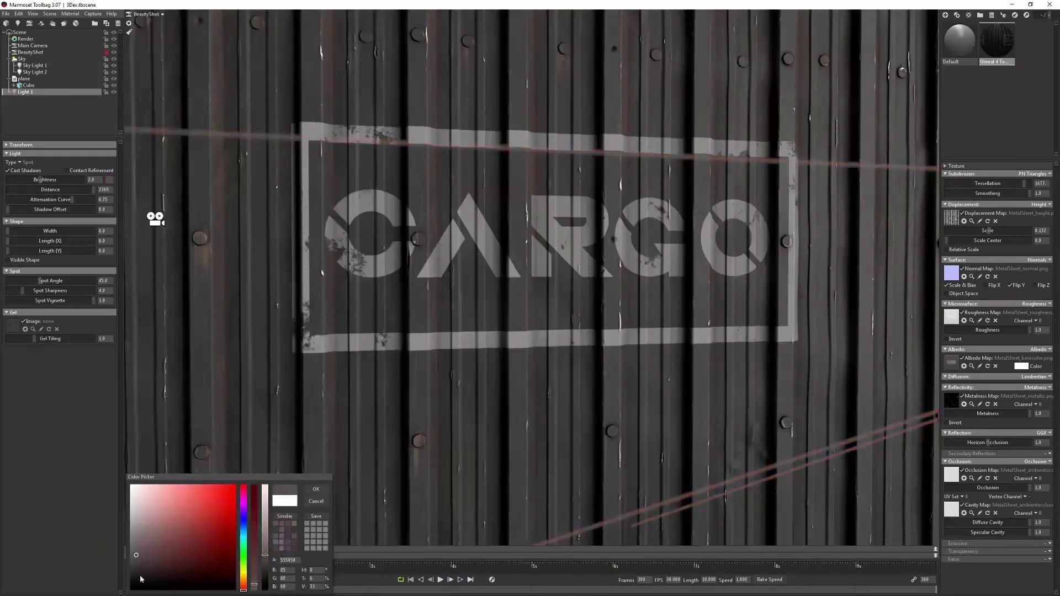
# Step: Raise Light 1's Brightness to about 4.36
pyautogui.moveTo(42, 185); pyautogui.dragTo(46, 187)
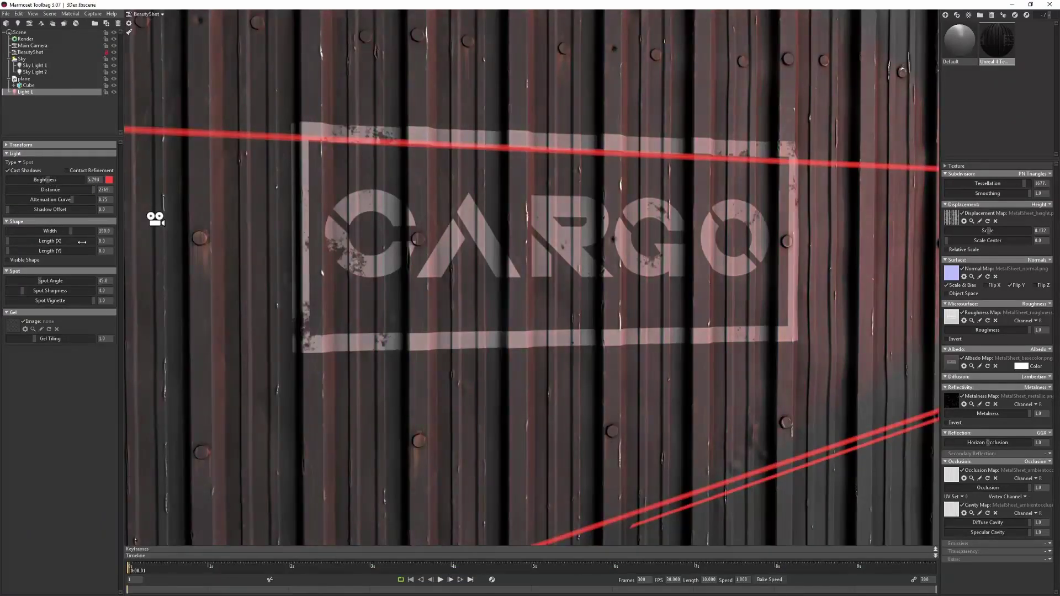